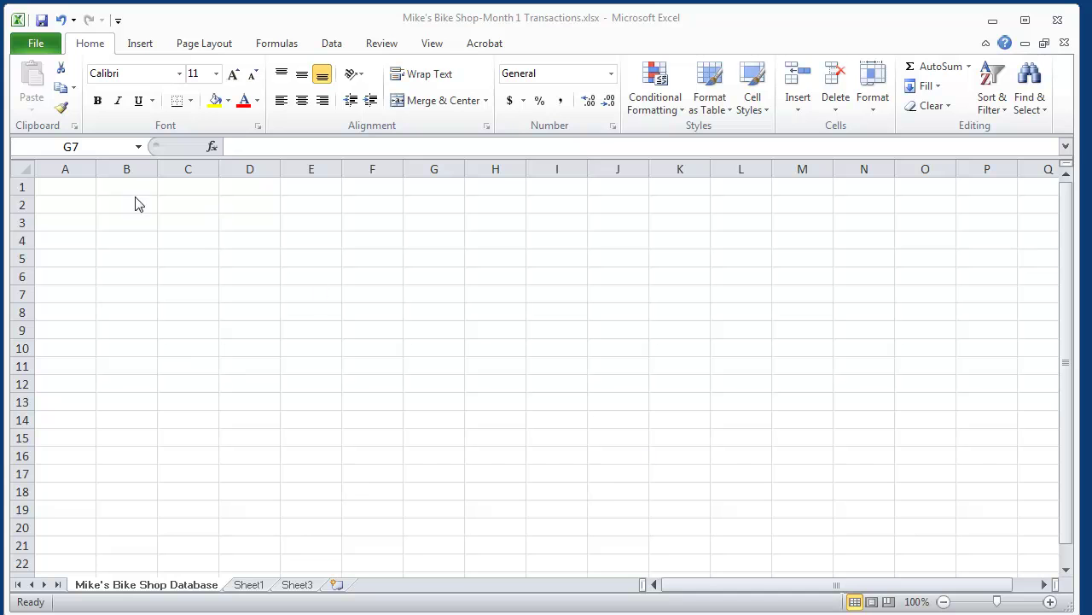
# Enter the titles 'Mike's Database' in A1 and 'Bike Business' in A2.
pyautogui.click(75, 186)
pyautogui.click(75, 186)
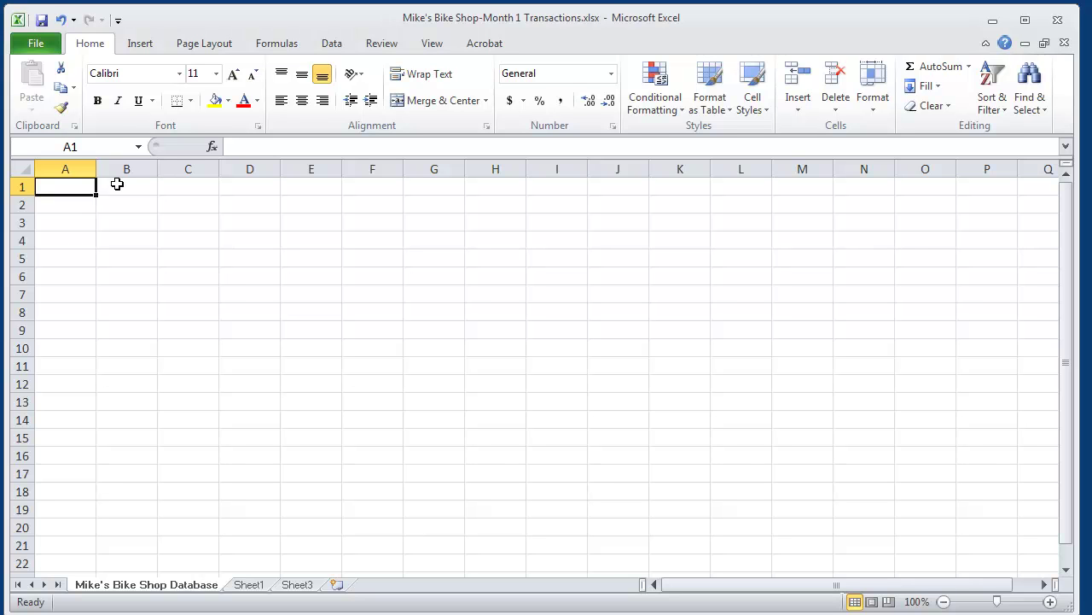
pyautogui.write('Mike')
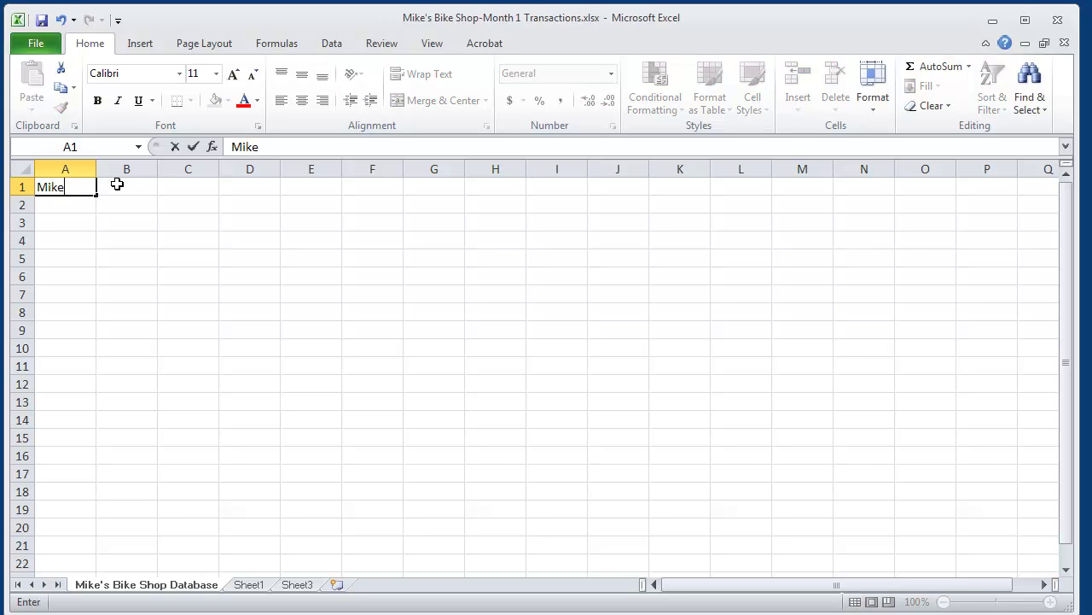
pyautogui.write("'s Database")
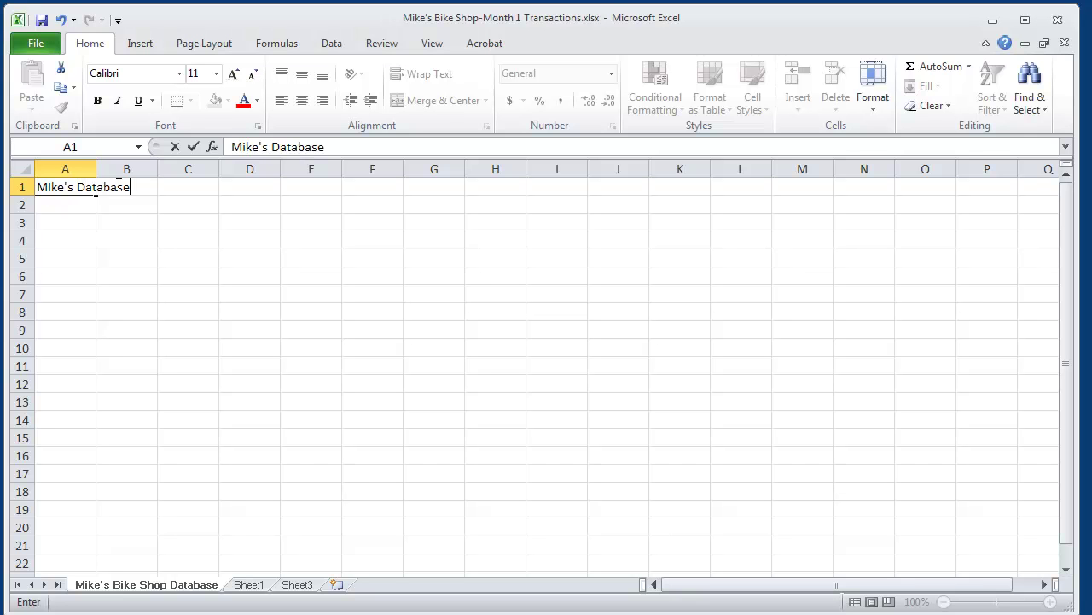
pyautogui.press('Return')
pyautogui.write('Bike ')
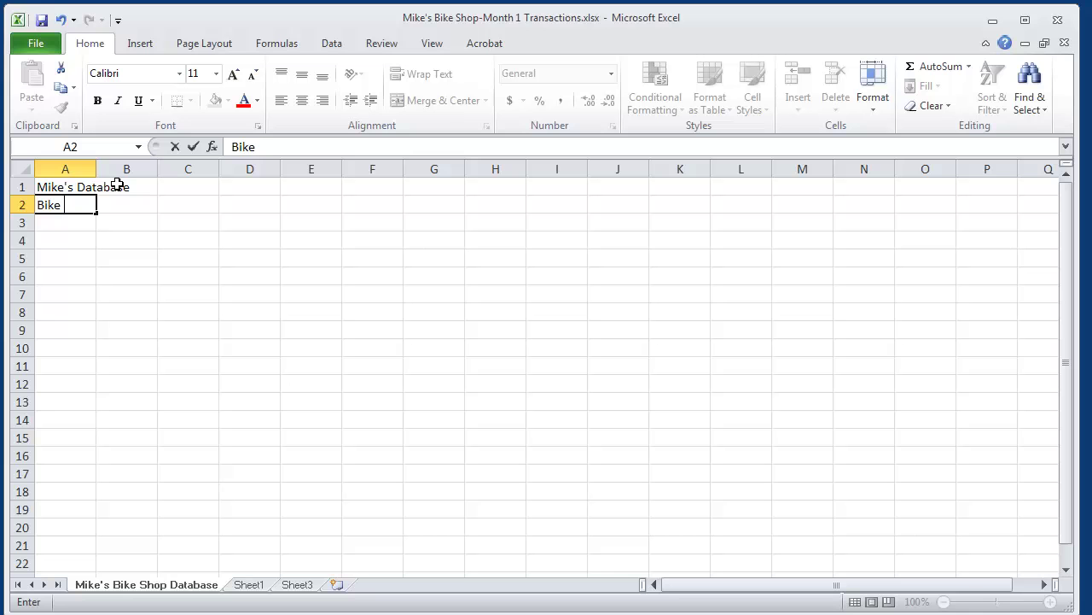
pyautogui.write('Business')
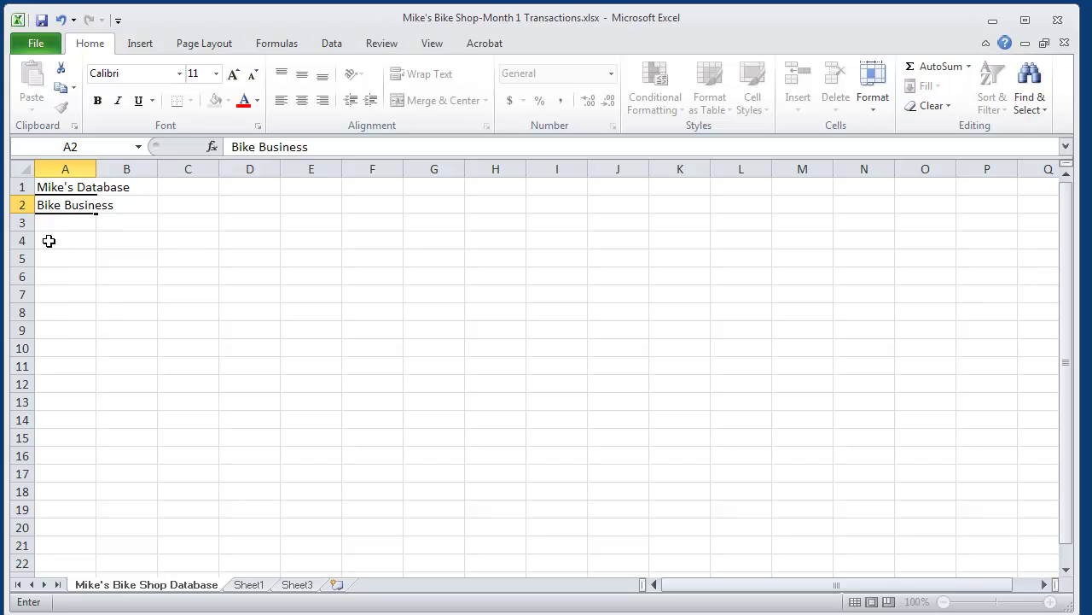
pyautogui.click(48, 241)
# Enter July 1 in A5, 40000 in C5, and the Cash heading in C4.
pyautogui.click(57, 257)
pyautogui.write('Jul')
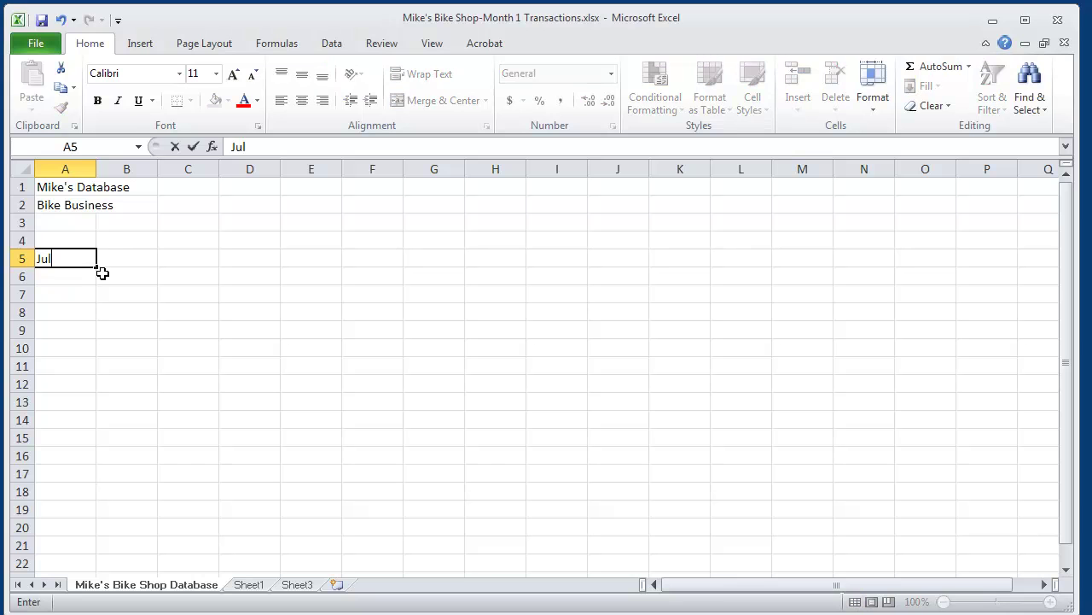
pyautogui.write('y 1')
pyautogui.moveTo(195, 257); pyautogui.dragTo(282, 268)
pyautogui.write('4')
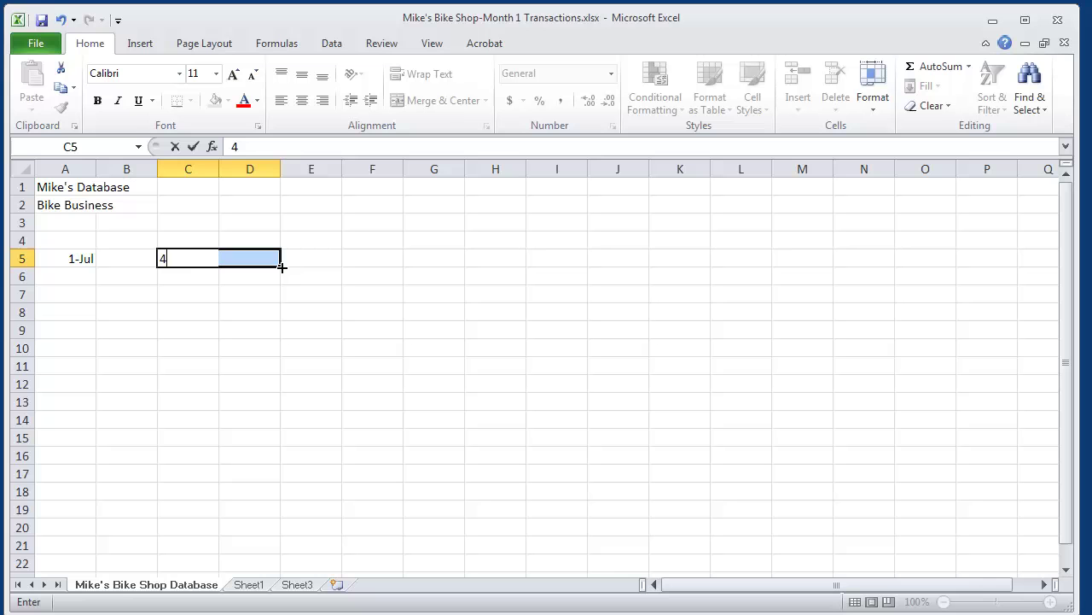
pyautogui.write('0000')
pyautogui.click(171, 238)
pyautogui.write('CAsh')
pyautogui.press('BackSpace')
pyautogui.press('BackSpace')
pyautogui.press('BackSpace')
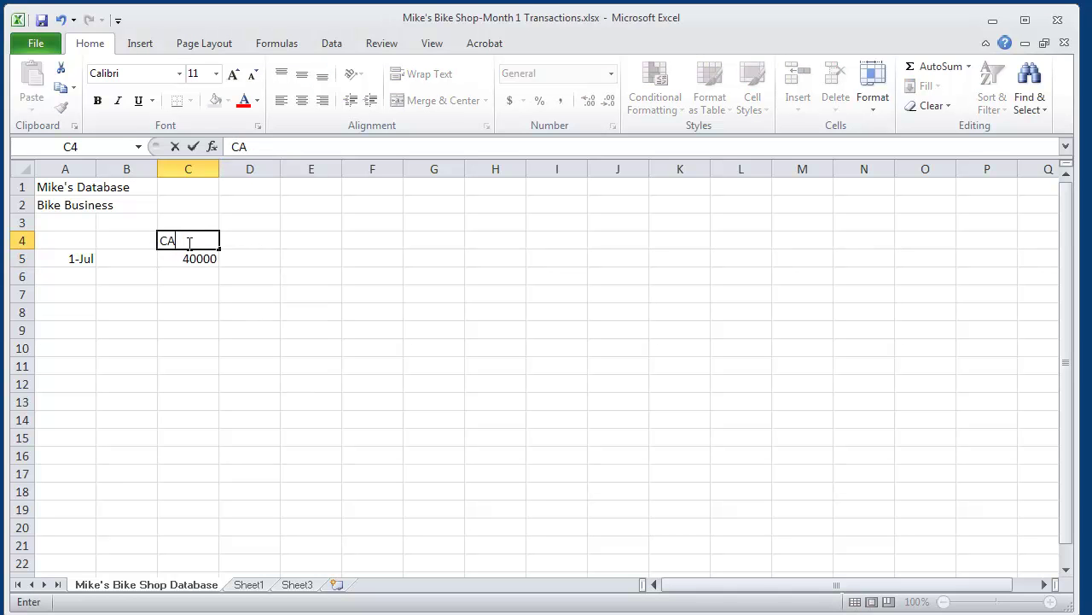
pyautogui.write('ash')
pyautogui.click(320, 390)
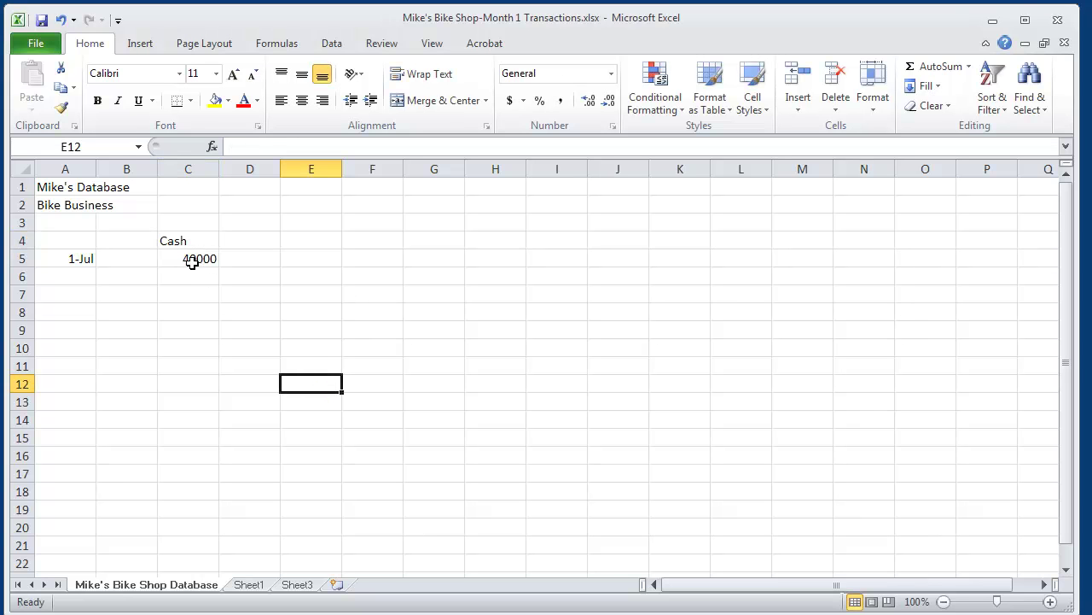
# Label the 1-Jul entry as Financing in B5.
pyautogui.moveTo(146, 258); pyautogui.dragTo(213, 261)
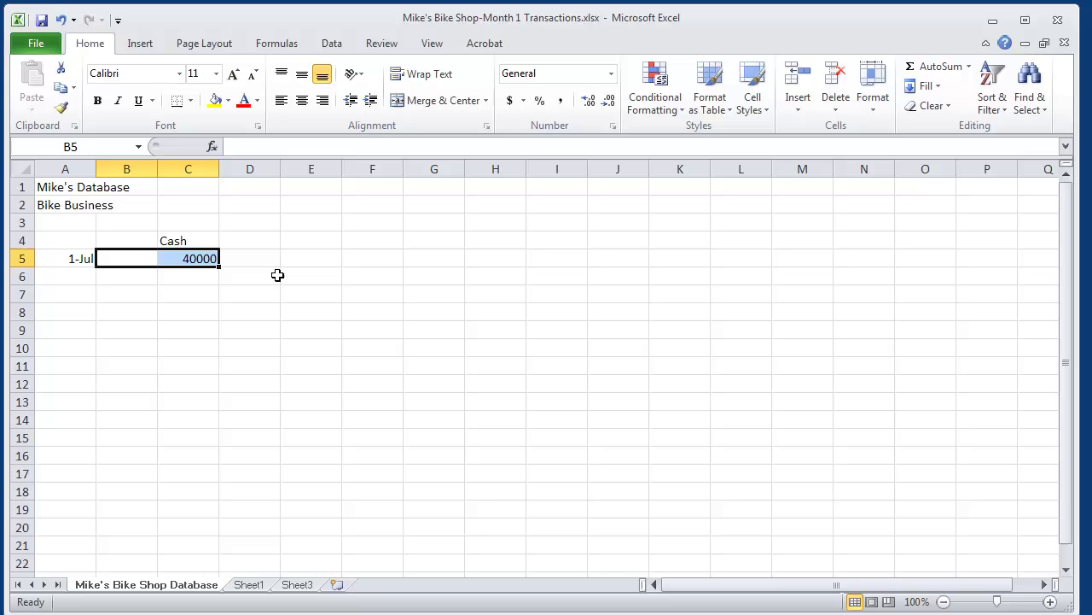
pyautogui.write('Financing')
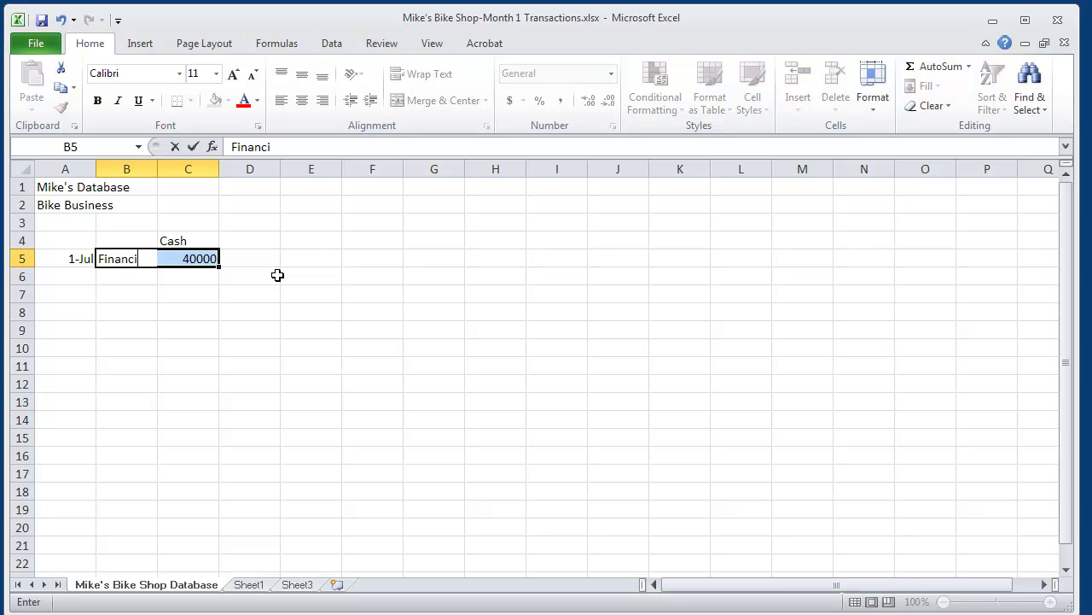
pyautogui.click(332, 324)
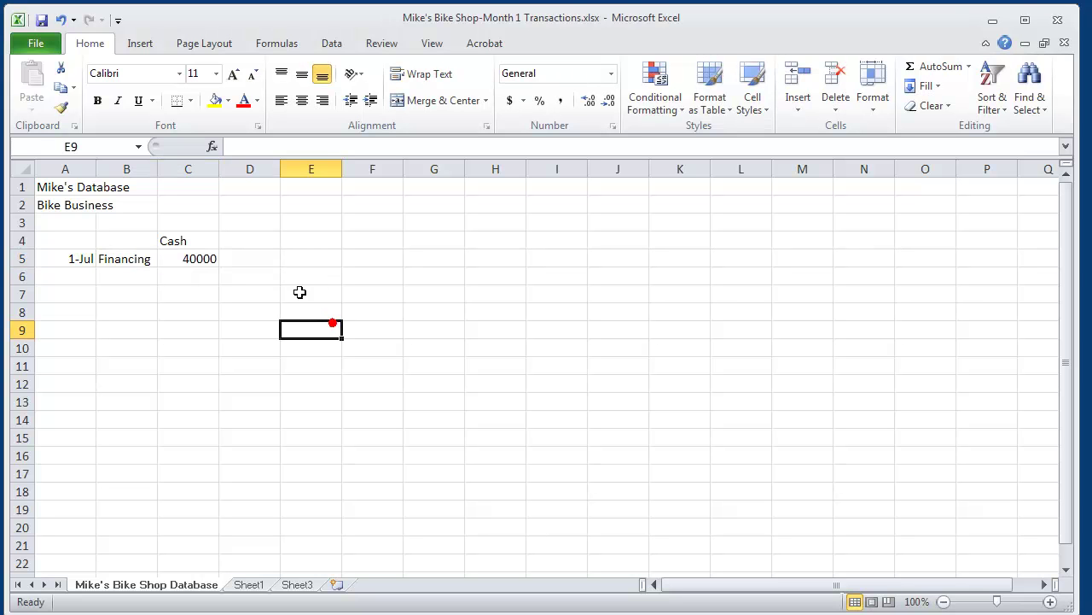
pyautogui.click(182, 258)
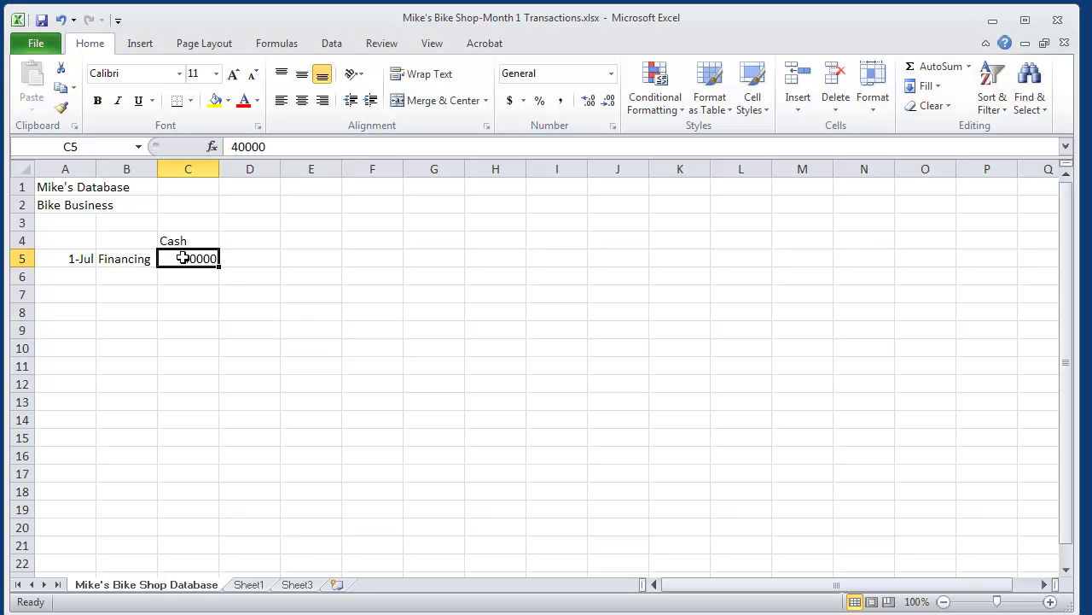
# Add the Equity heading in K4 with 40000 beneath it in K5.
pyautogui.click(673, 246)
pyautogui.write('Equity')
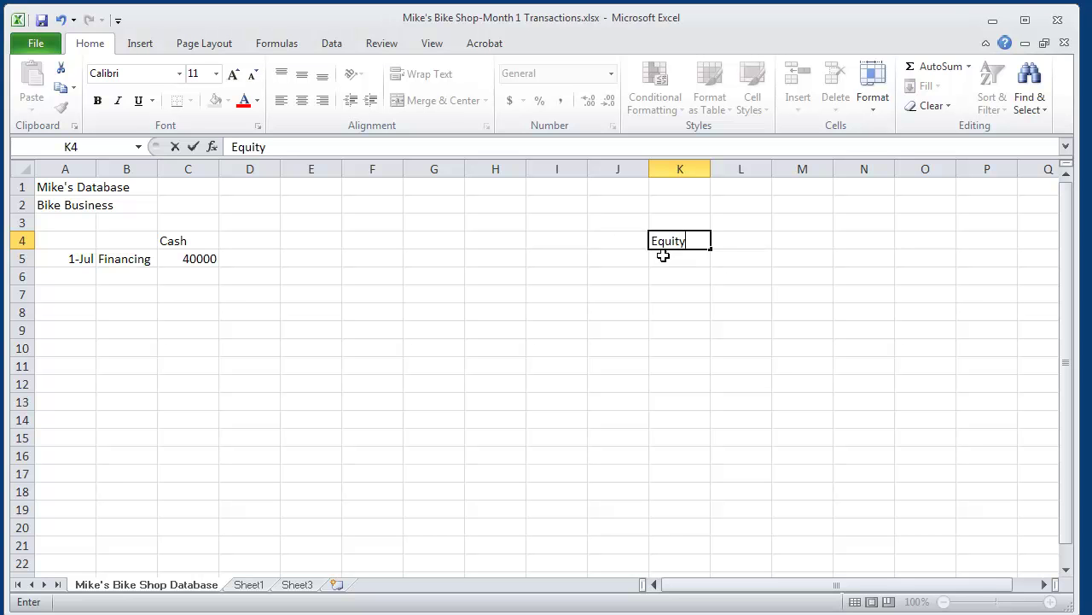
pyautogui.press('Return')
pyautogui.write('40000')
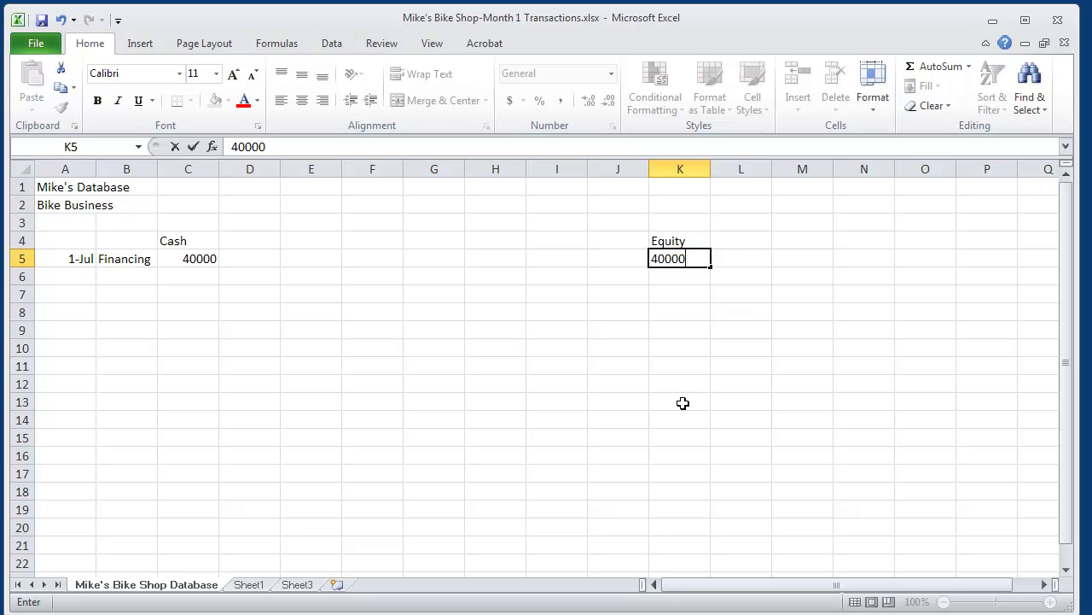
pyautogui.click(683, 402)
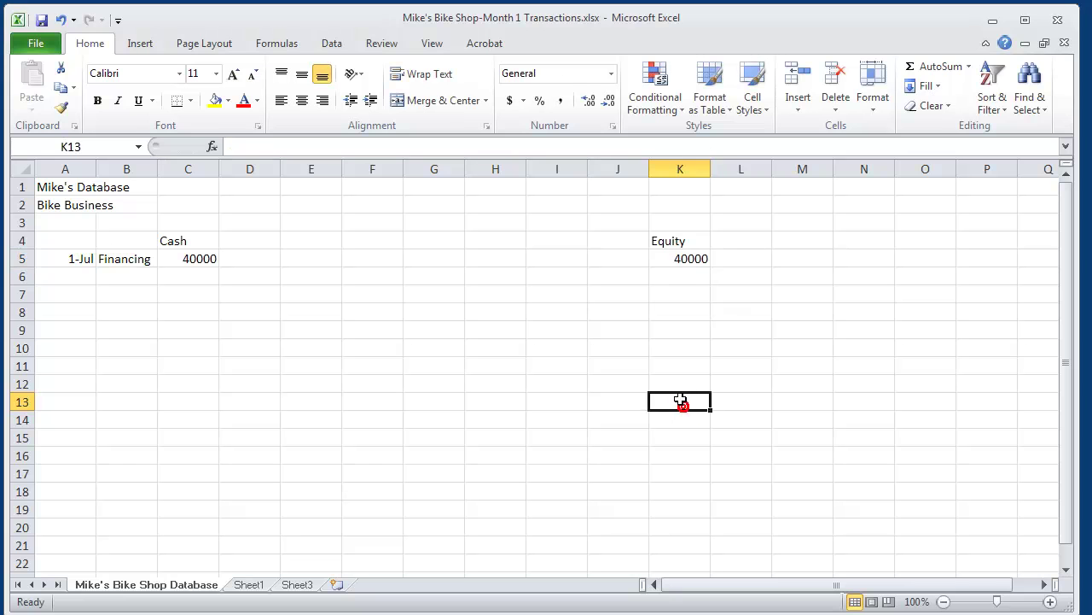
pyautogui.click(137, 169)
# Insert a widened column B and enter 'Mike's personal contribution' in B5.
pyautogui.rightClick(137, 169)
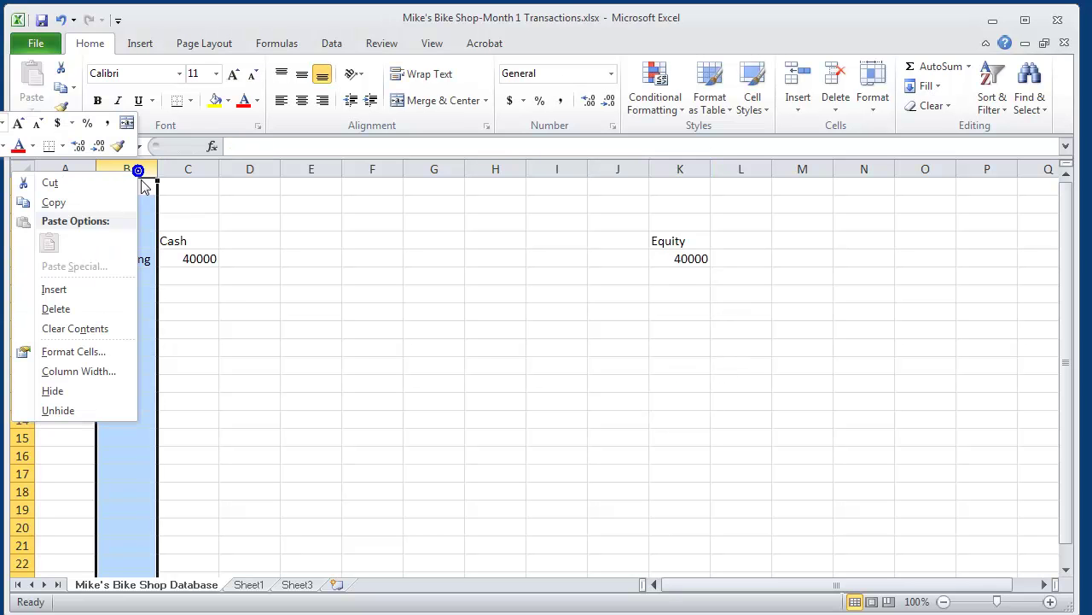
pyautogui.click(73, 291)
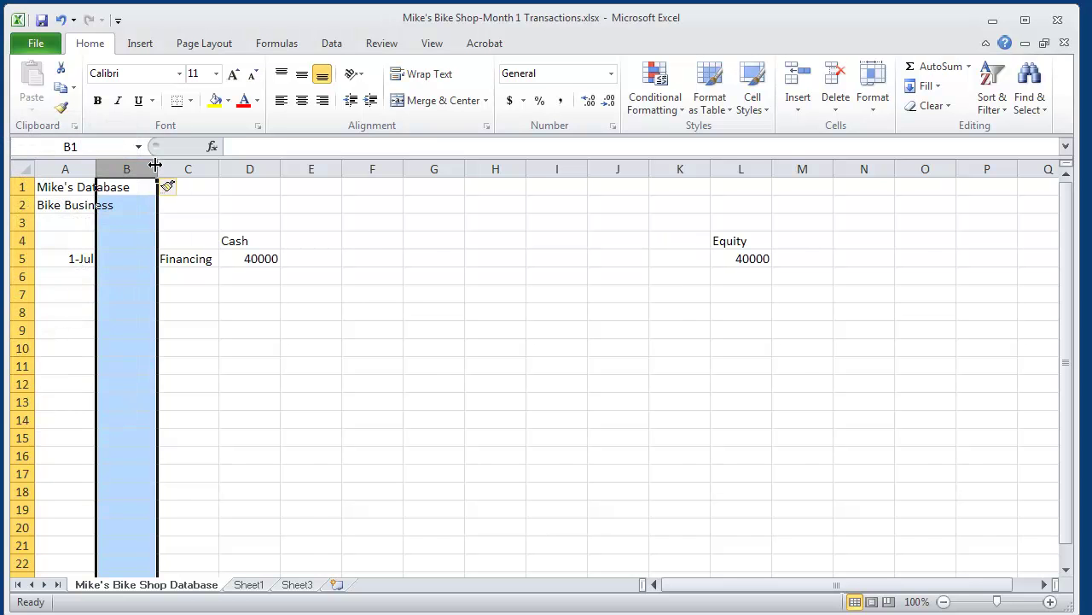
pyautogui.moveTo(157, 169); pyautogui.dragTo(250, 169)
pyautogui.click(171, 252)
pyautogui.write('M')
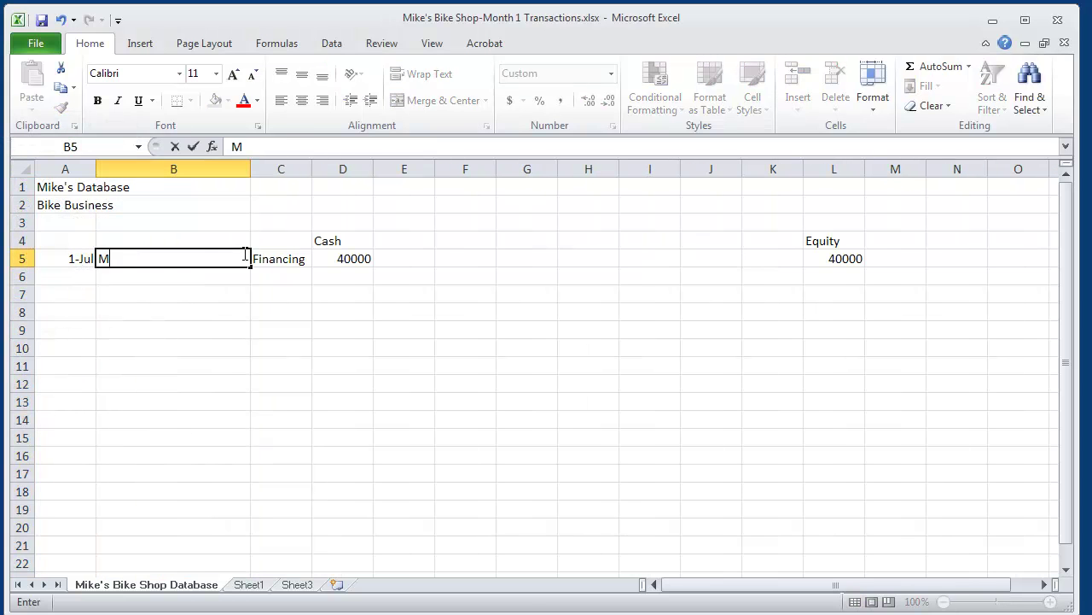
pyautogui.write("ike's personal con")
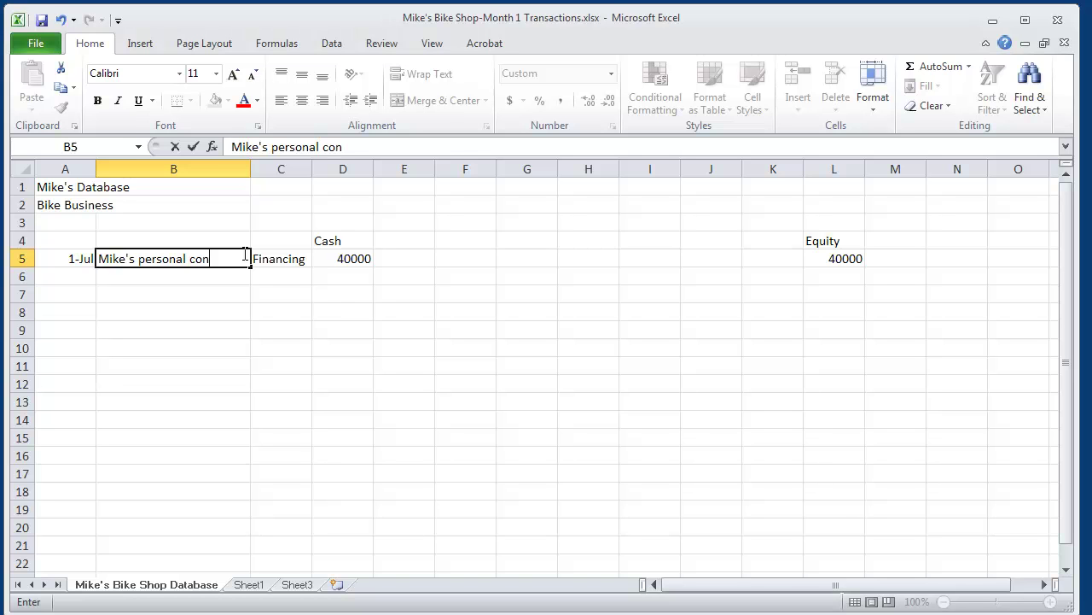
pyautogui.write('tribution')
pyautogui.press('Return')
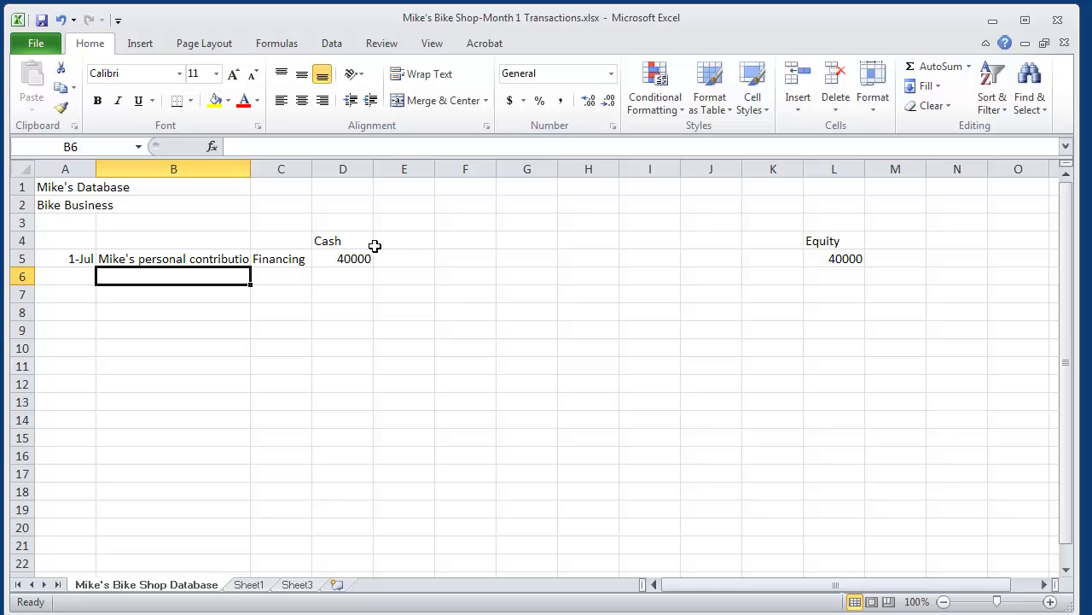
pyautogui.doubleClick(251, 169)
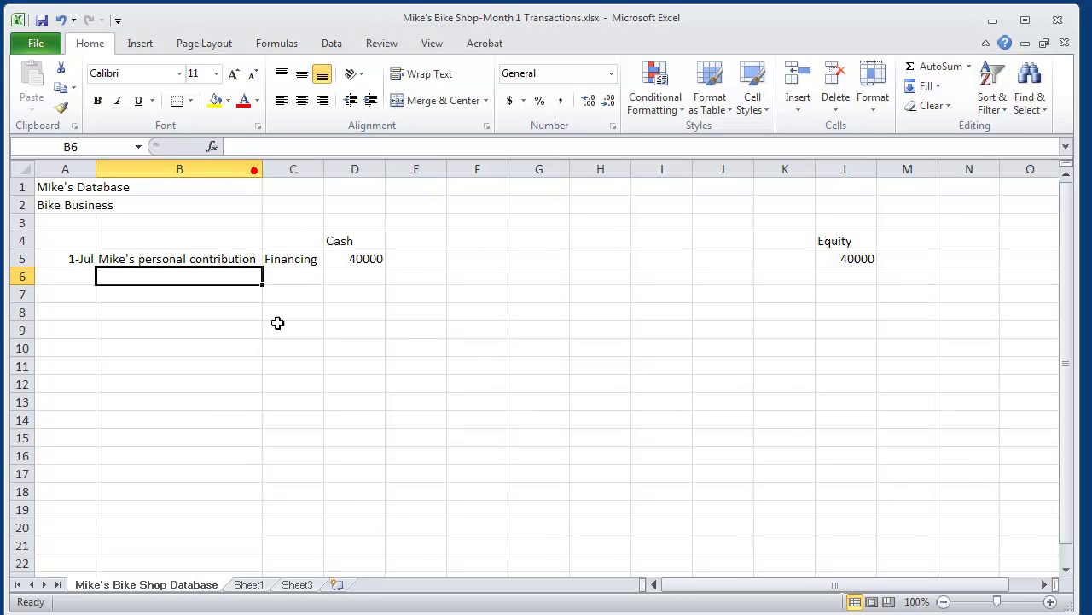
pyautogui.click(54, 258)
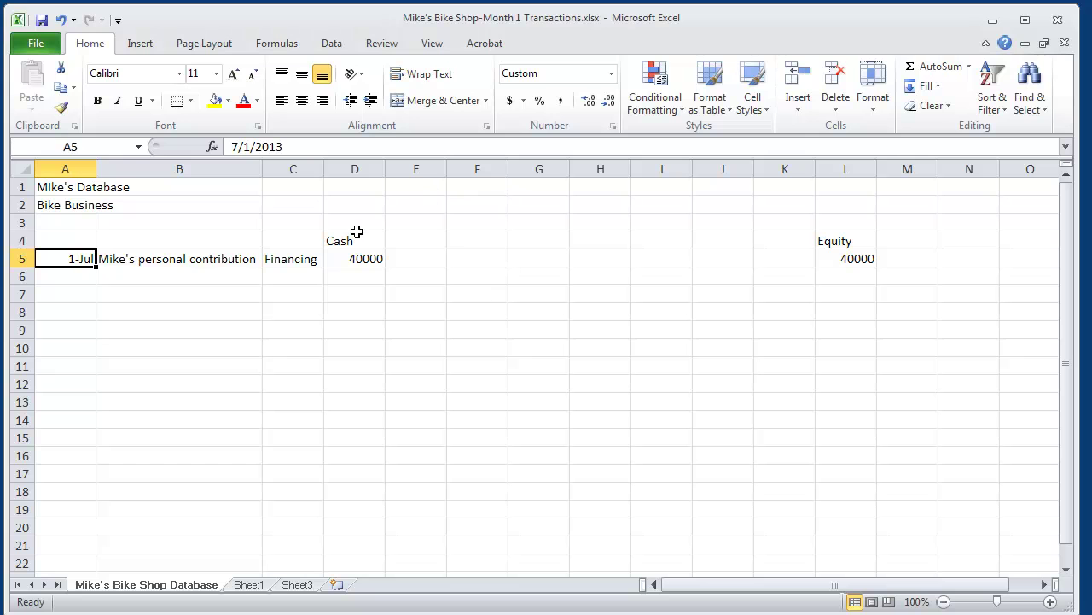
# Center the Cash and Equity headings and add a bottom border across row 4 through column M.
pyautogui.moveTo(348, 241); pyautogui.dragTo(822, 239)
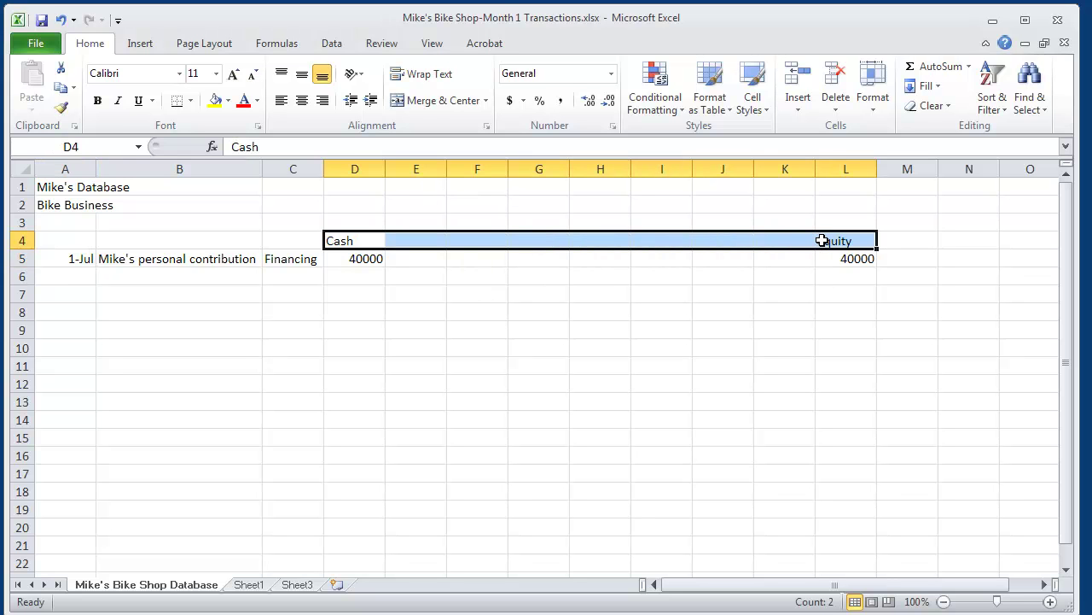
pyautogui.click(302, 99)
pyautogui.click(419, 397)
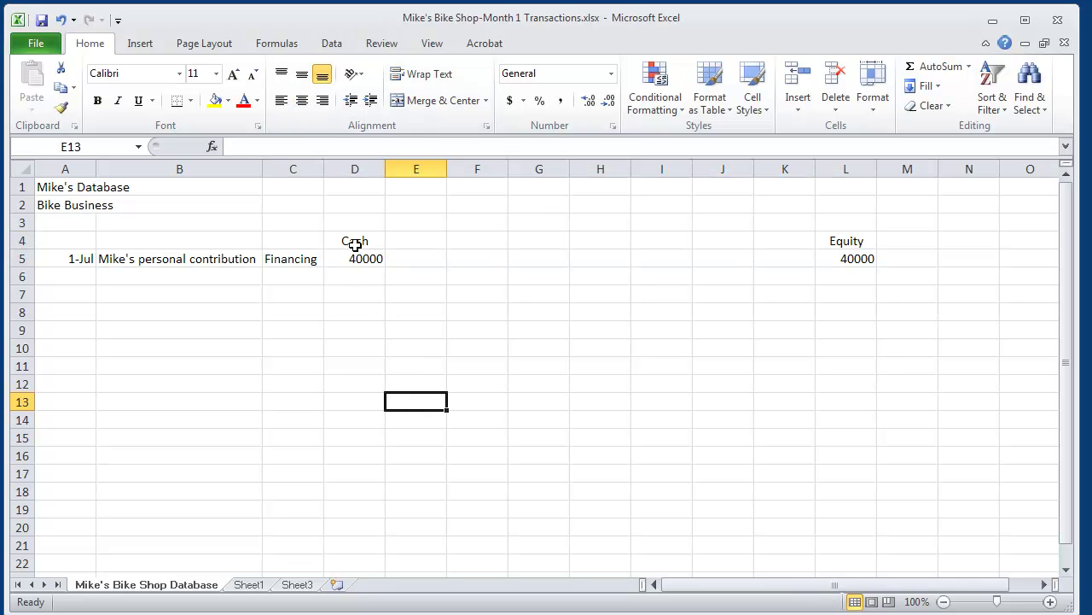
pyautogui.moveTo(355, 243); pyautogui.dragTo(901, 242)
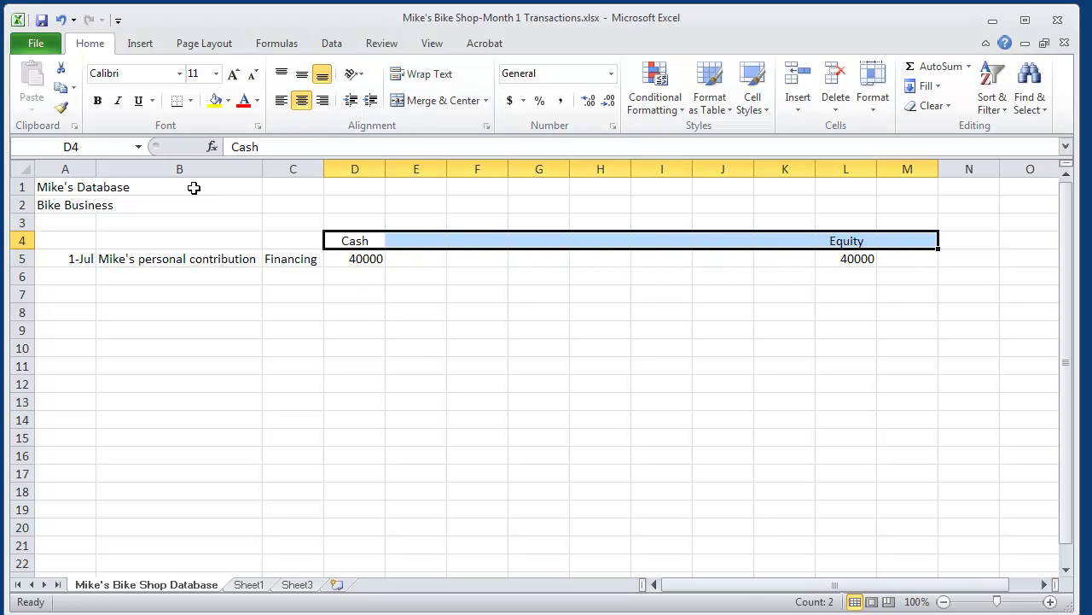
pyautogui.click(177, 100)
pyautogui.click(335, 470)
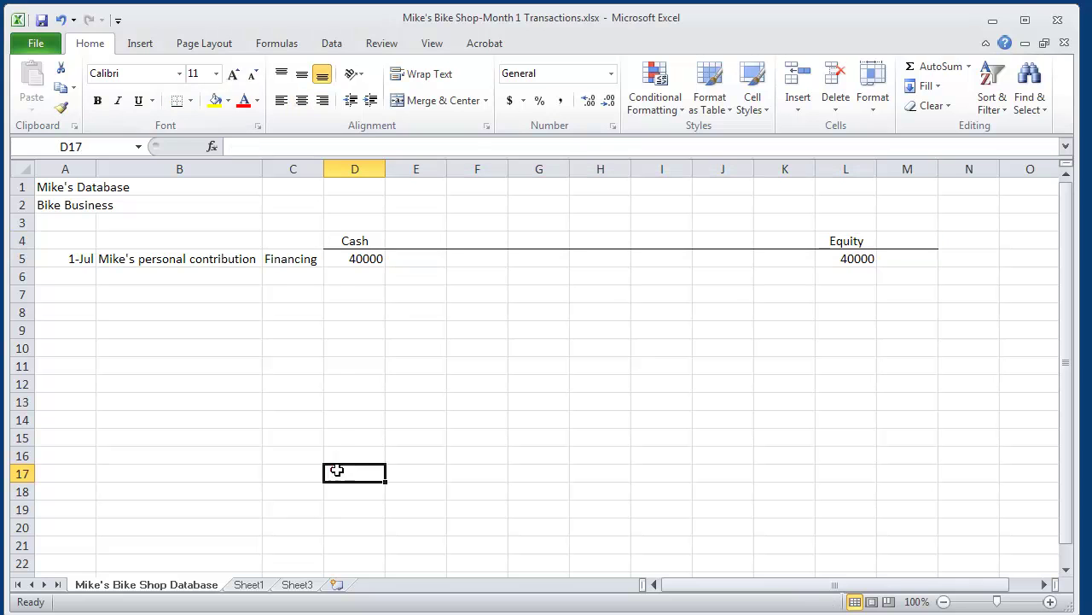
# Type ASSETS in D3, '=' in H3, LIABILITIES in I3 and EQUITY in L3.
pyautogui.click(364, 223)
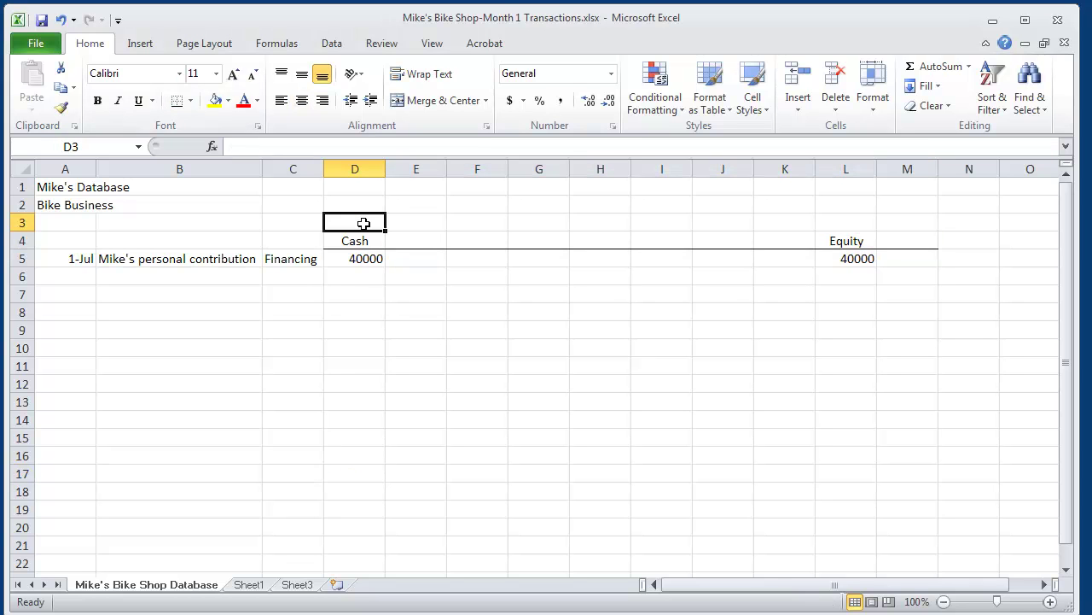
pyautogui.write('ASSETS')
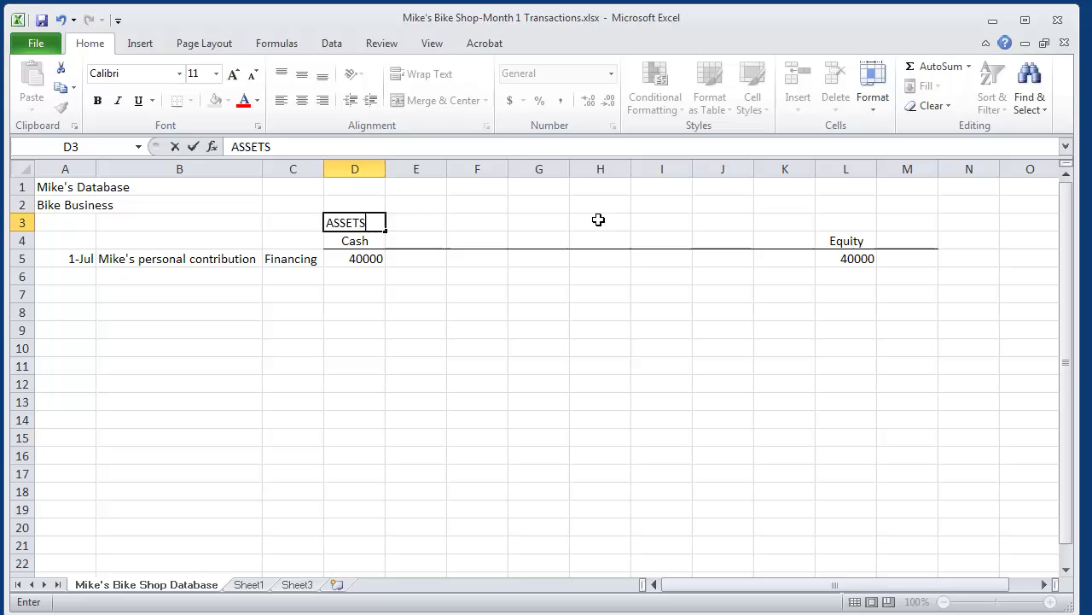
pyautogui.click(598, 220)
pyautogui.write('=')
pyautogui.click(659, 221)
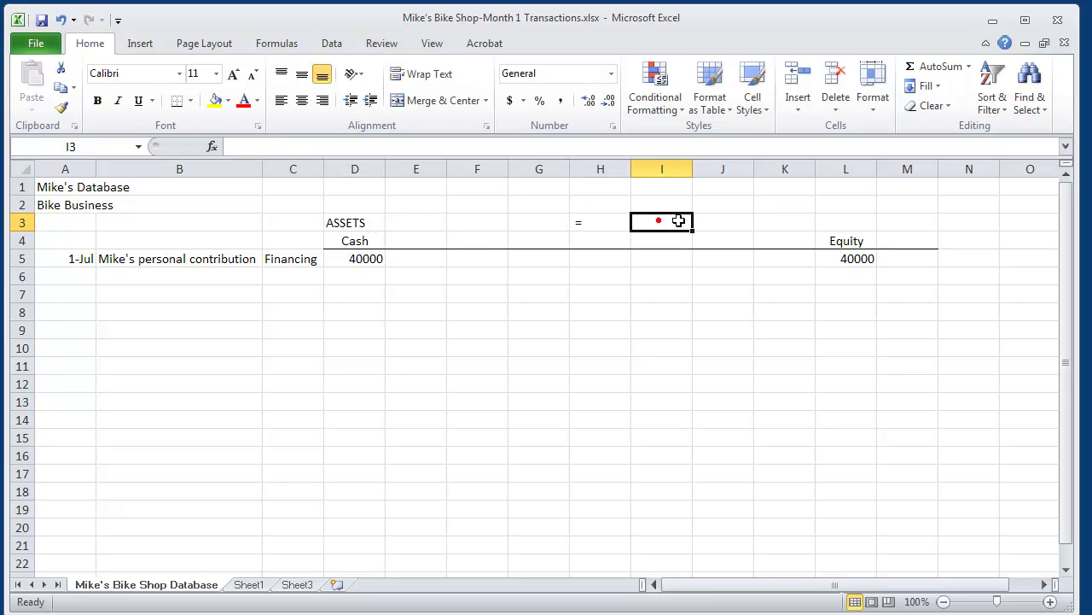
pyautogui.write('LIABIL')
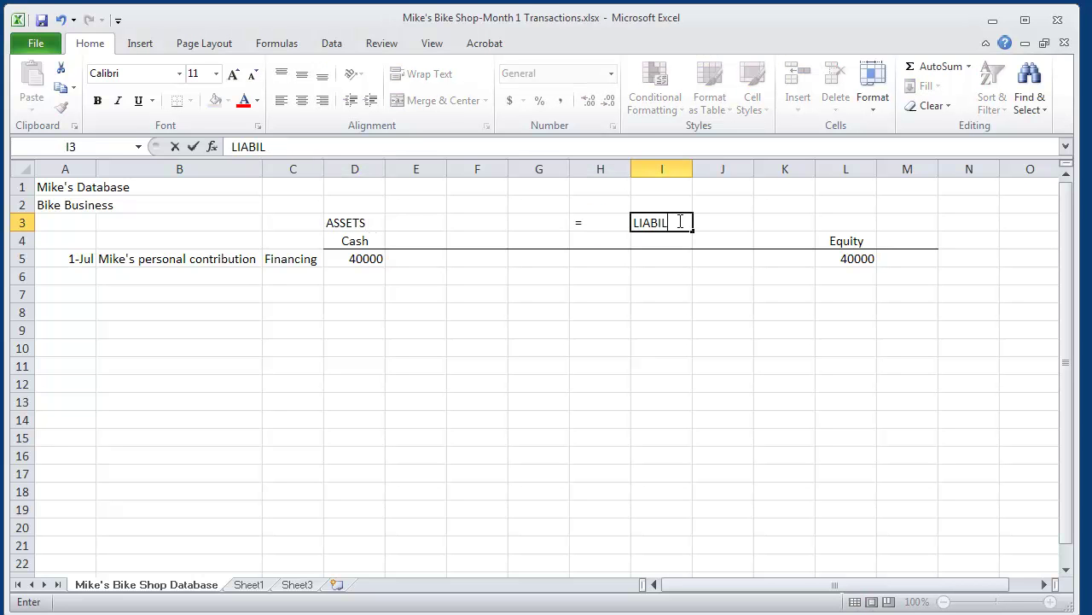
pyautogui.write('ITIES')
pyautogui.click(857, 222)
pyautogui.write('EQ')
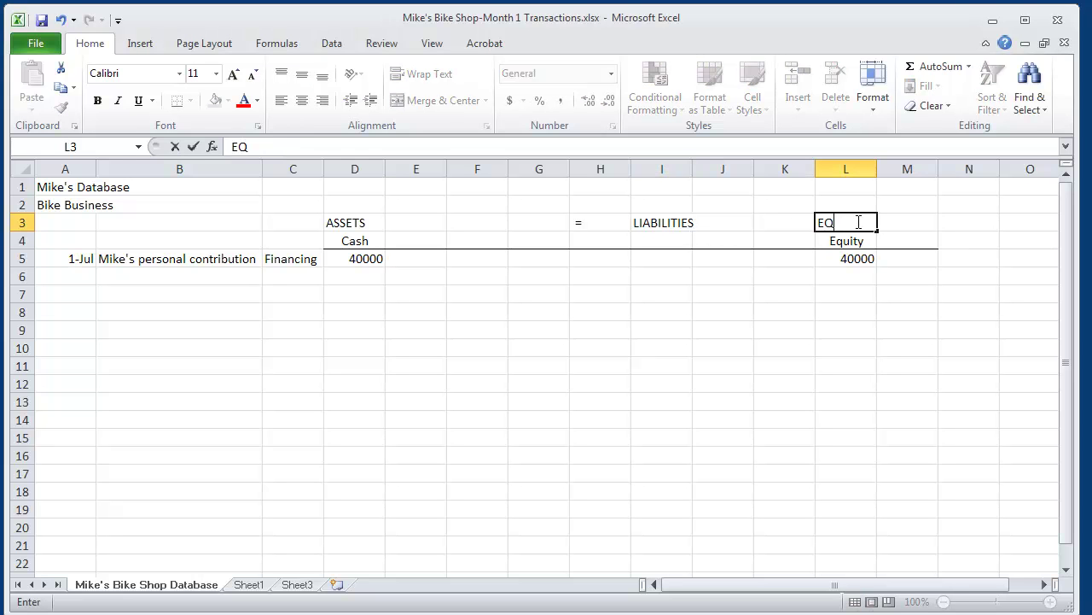
pyautogui.write('UITY')
pyautogui.click(786, 485)
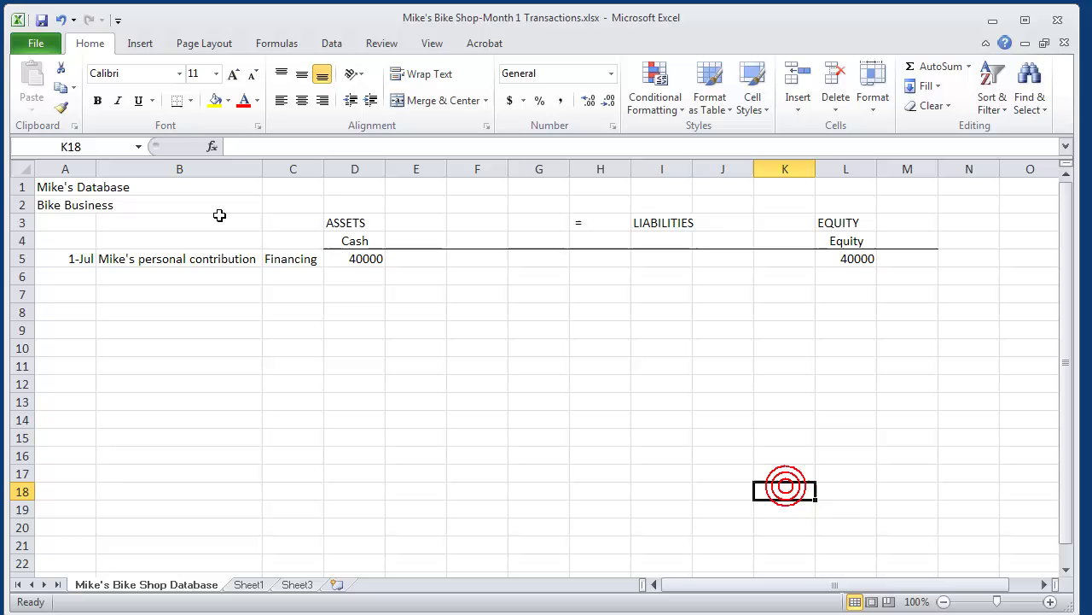
# Merge, center and bold ASSETS over D3:G3, LIABILITIES over I3:J3, and EQUITY over L3:M3.
pyautogui.moveTo(329, 221); pyautogui.dragTo(512, 218)
pyautogui.click(401, 101)
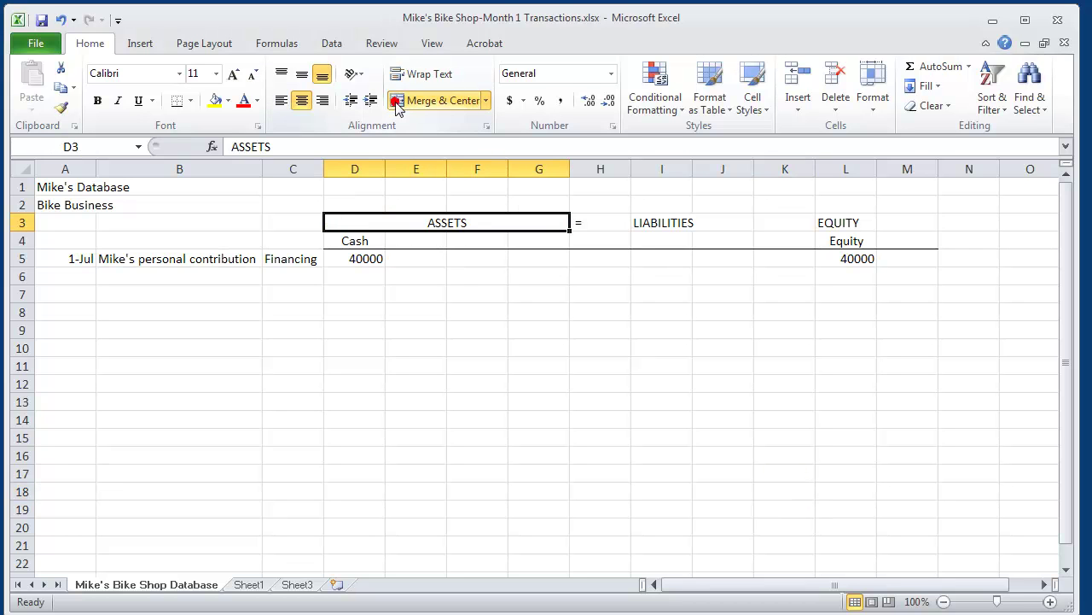
pyautogui.click(96, 99)
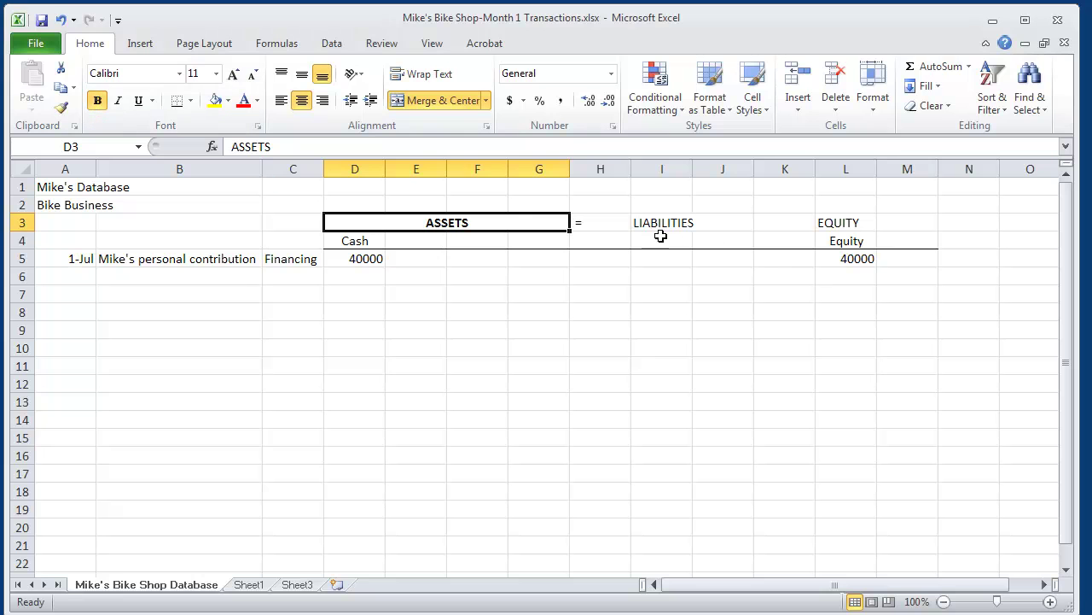
pyautogui.moveTo(655, 222); pyautogui.dragTo(700, 223)
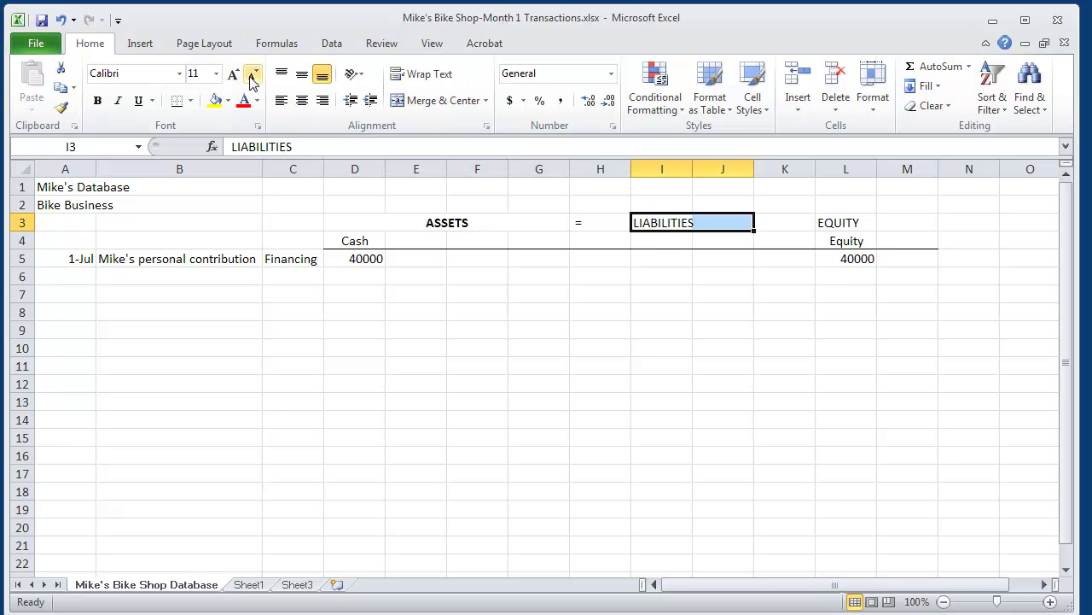
pyautogui.click(396, 101)
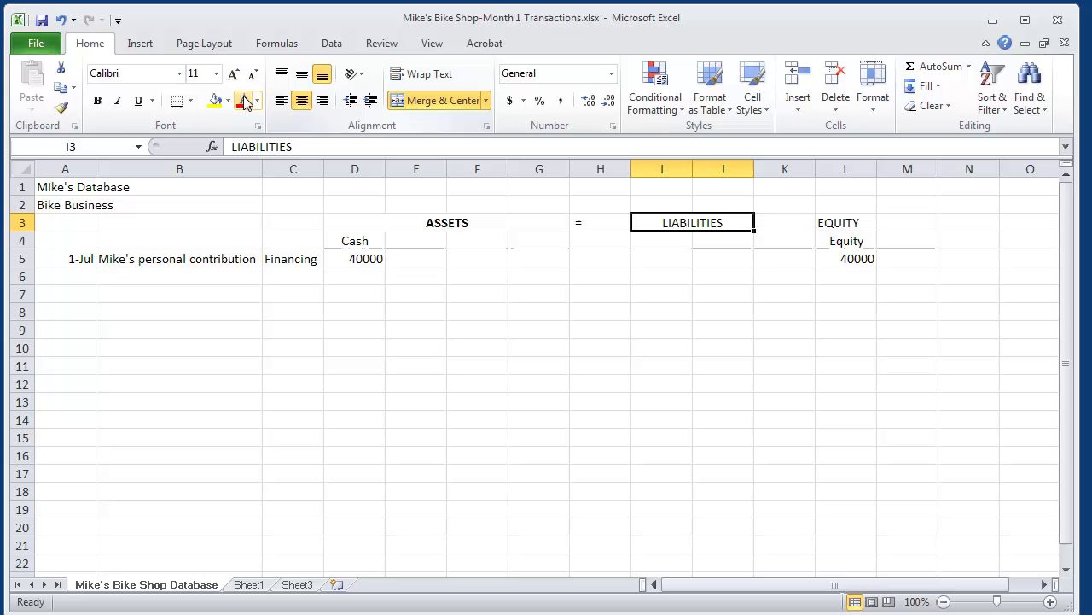
pyautogui.click(98, 102)
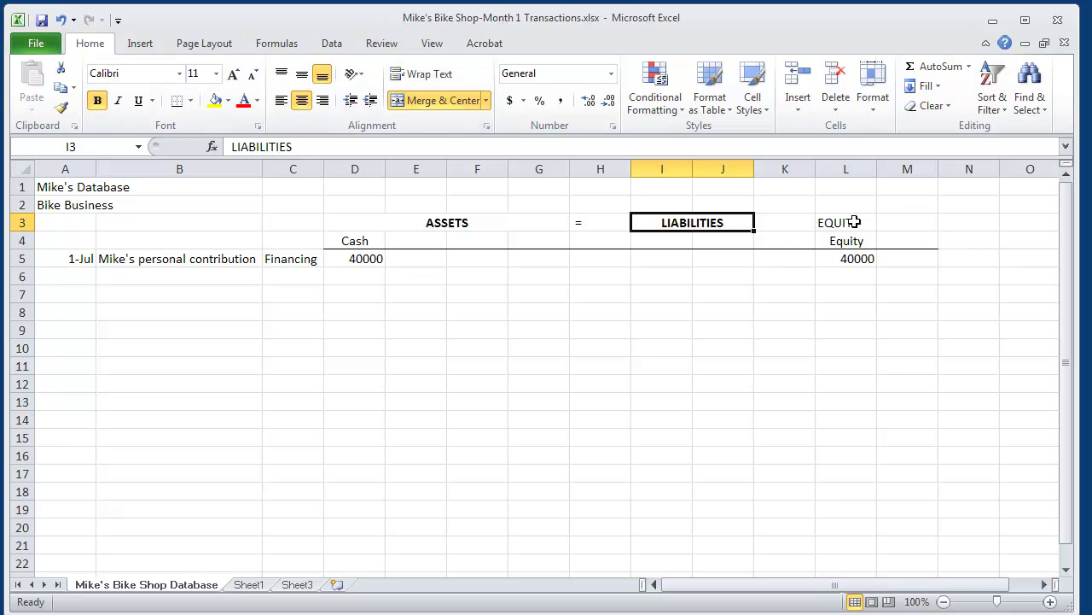
pyautogui.moveTo(849, 222); pyautogui.dragTo(907, 223)
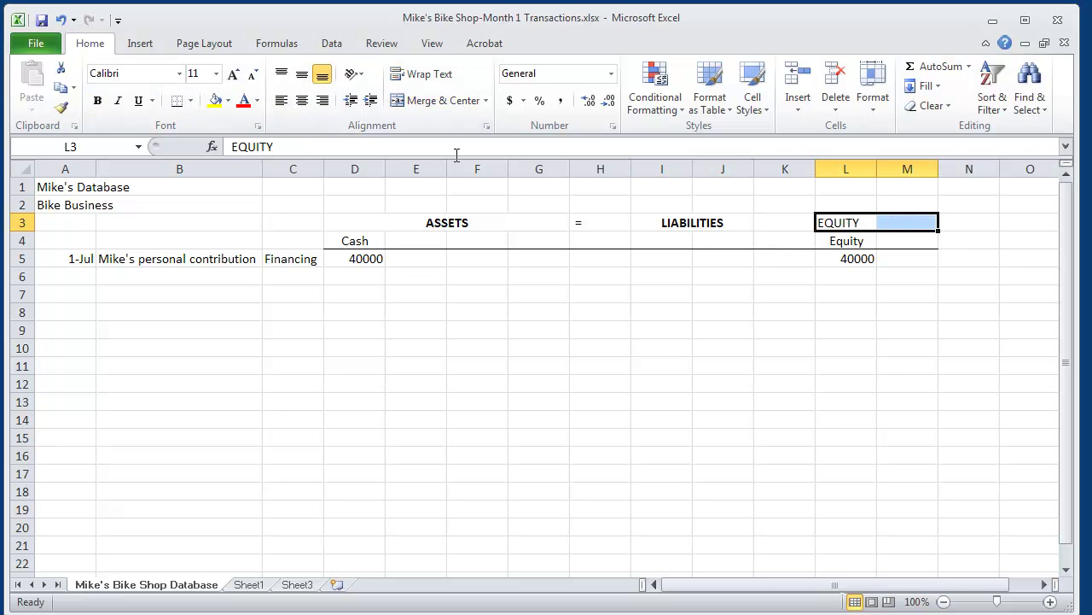
pyautogui.click(98, 101)
pyautogui.click(396, 100)
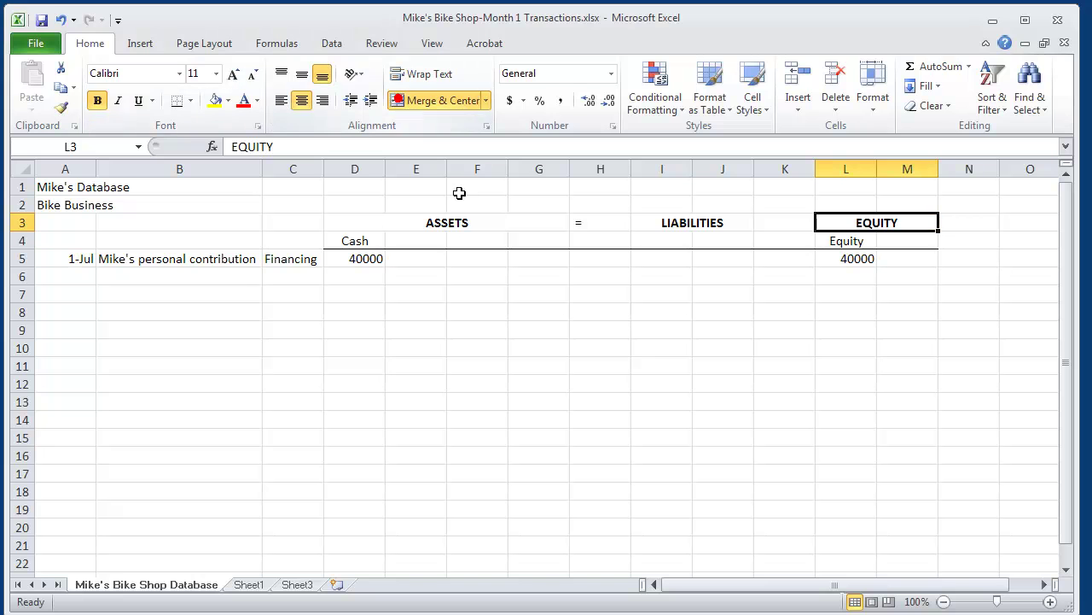
pyautogui.click(552, 351)
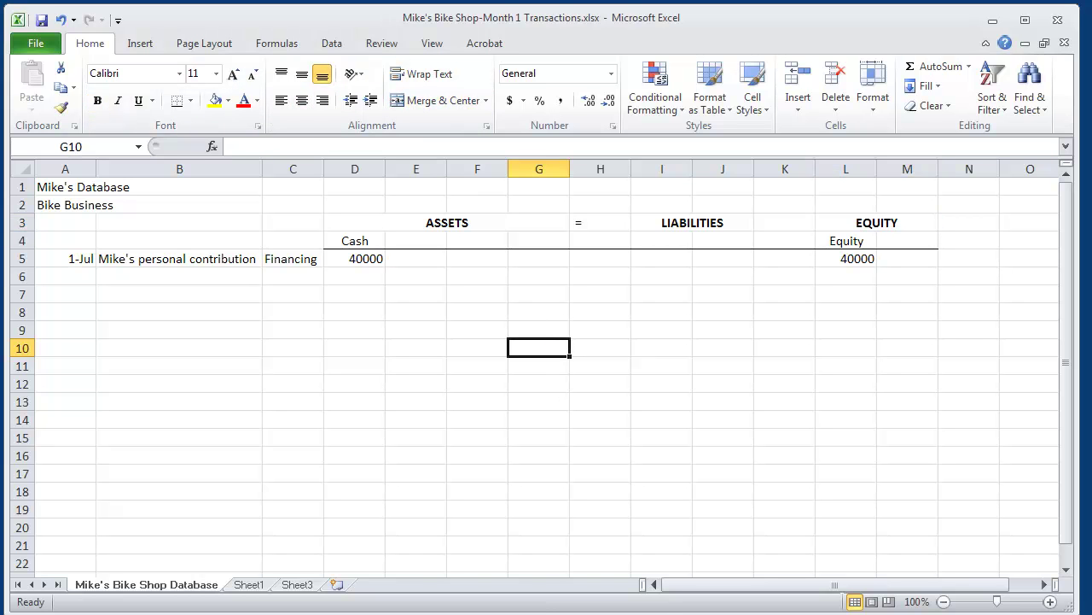
# Enter Jul 1 in A6 and 210000 cash in D6.
pyautogui.click(344, 260)
pyautogui.click(832, 258)
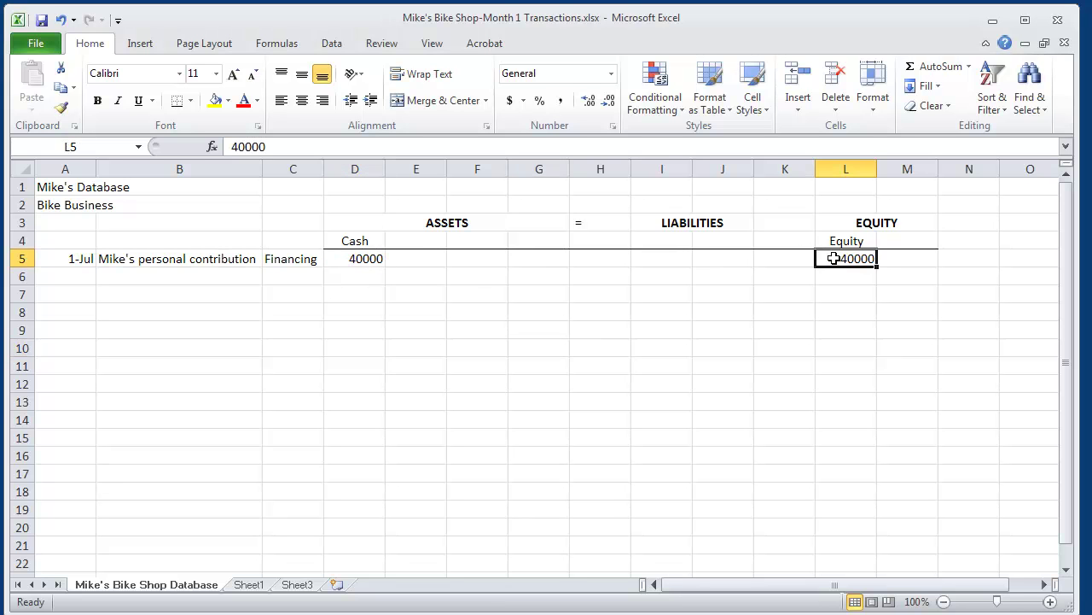
pyautogui.click(38, 278)
pyautogui.write('J')
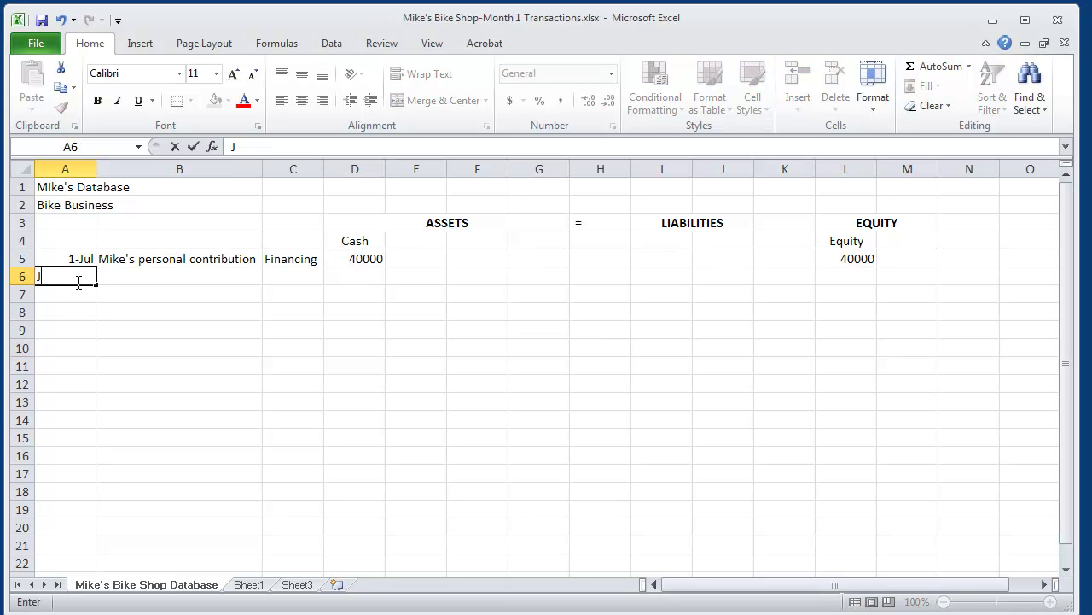
pyautogui.write('ul 1')
pyautogui.press('Return')
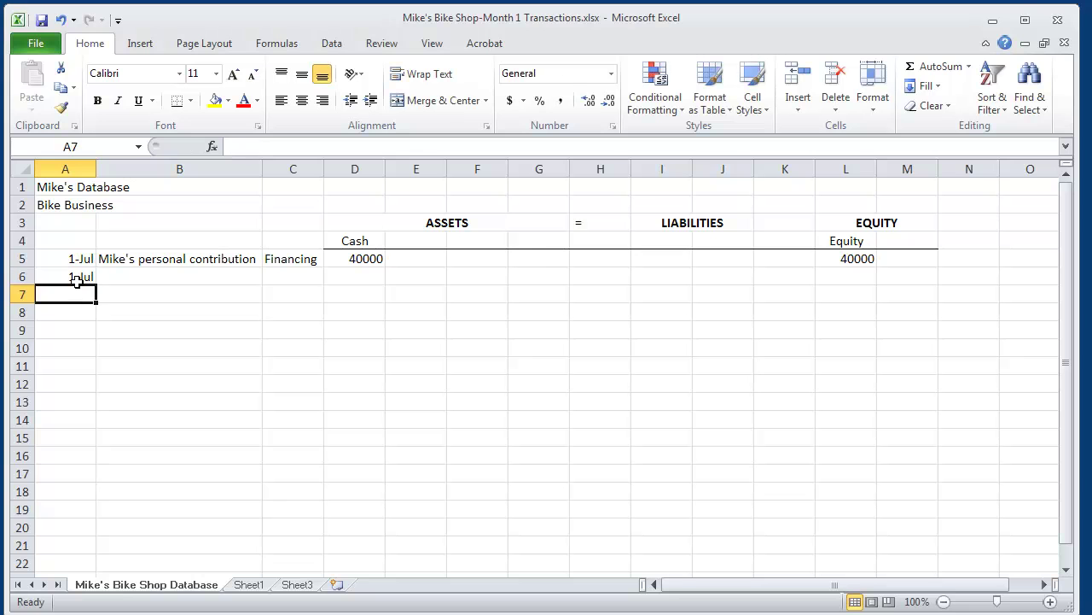
pyautogui.click(353, 273)
pyautogui.write('210000')
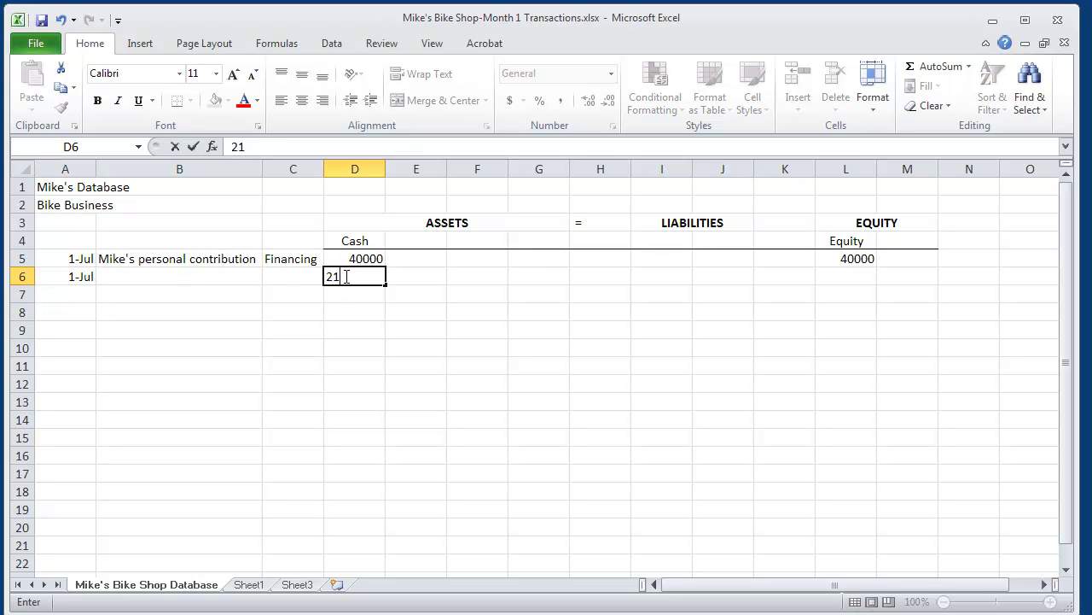
# Add a Note Pay heading in I4 with 210000 in I6.
pyautogui.click(663, 241)
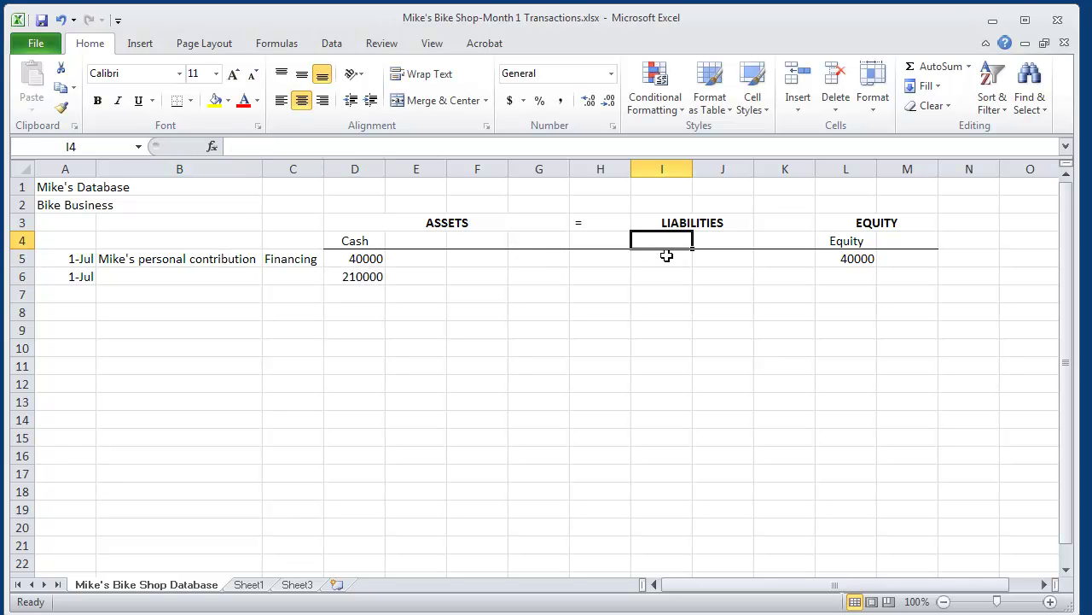
pyautogui.write('Note Pay')
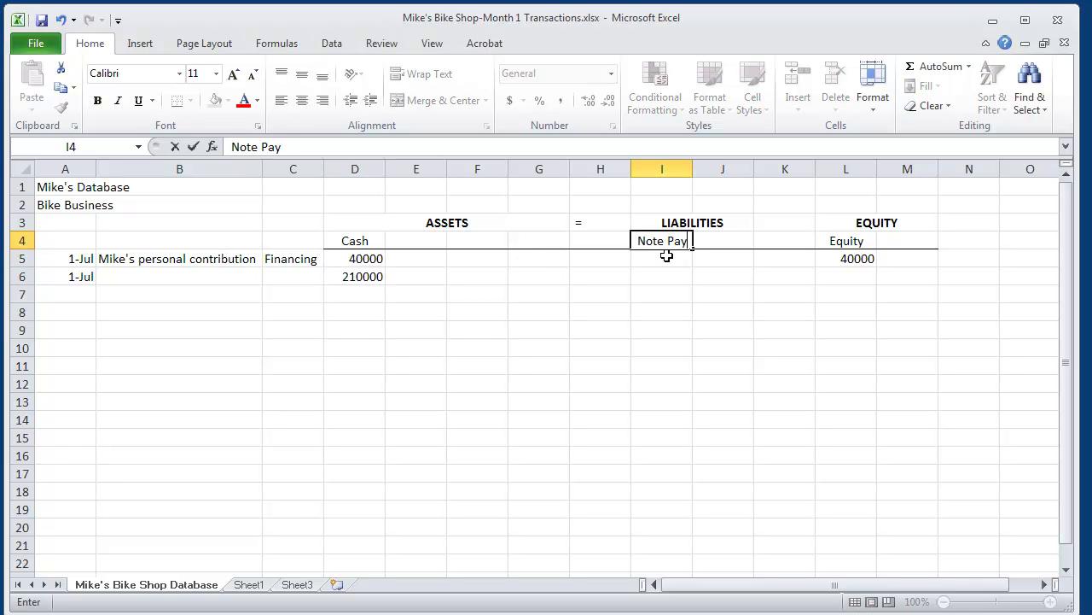
pyautogui.click(698, 295)
pyautogui.click(660, 277)
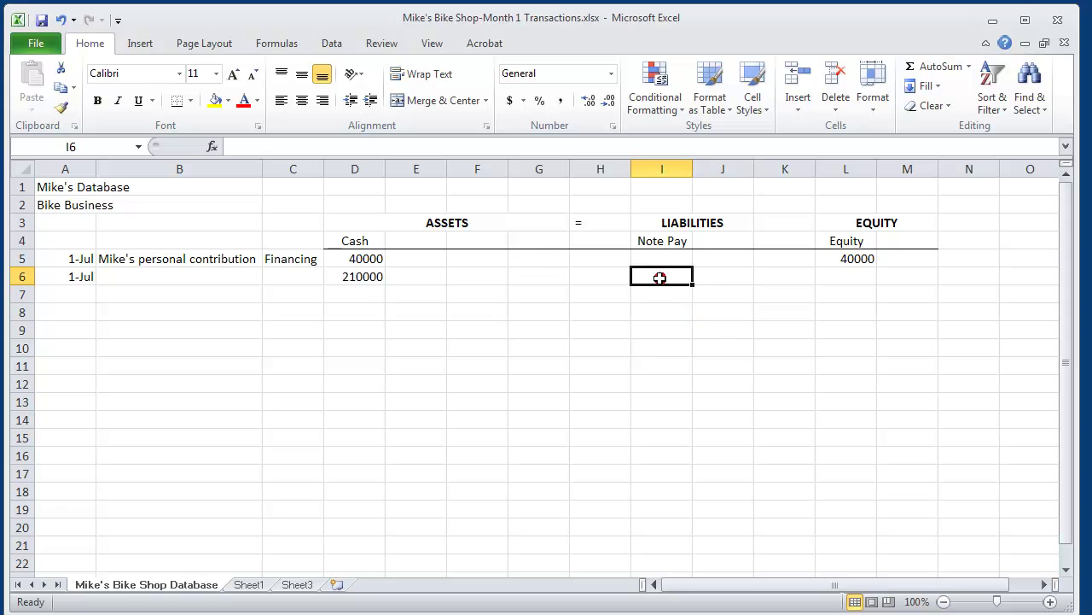
pyautogui.write('210000')
pyautogui.click(663, 325)
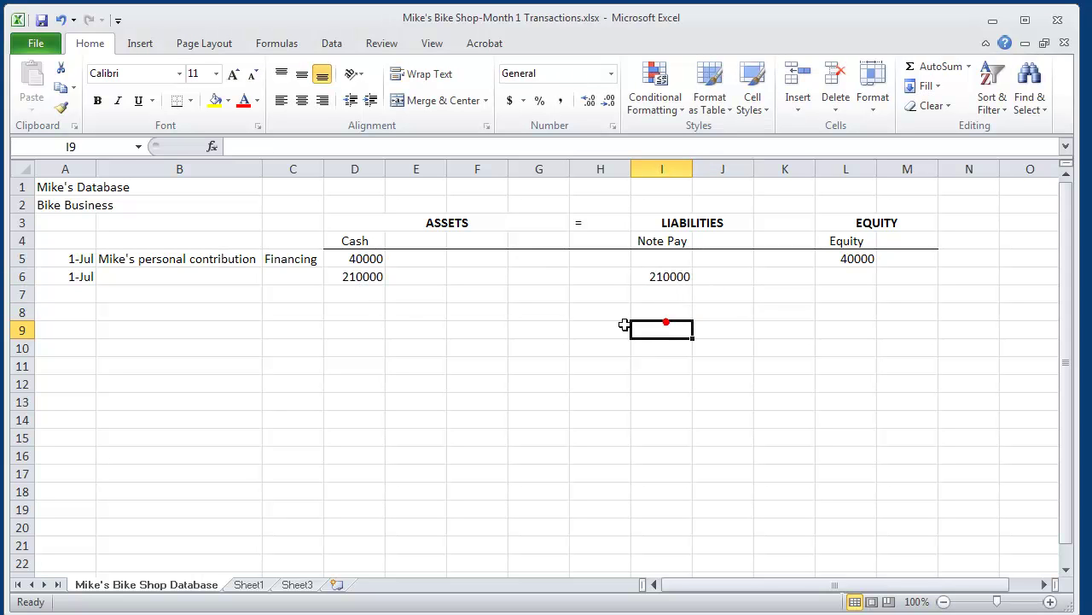
# Describe row 6 as 'Borrows money from bank' and classify it as Financing.
pyautogui.click(155, 278)
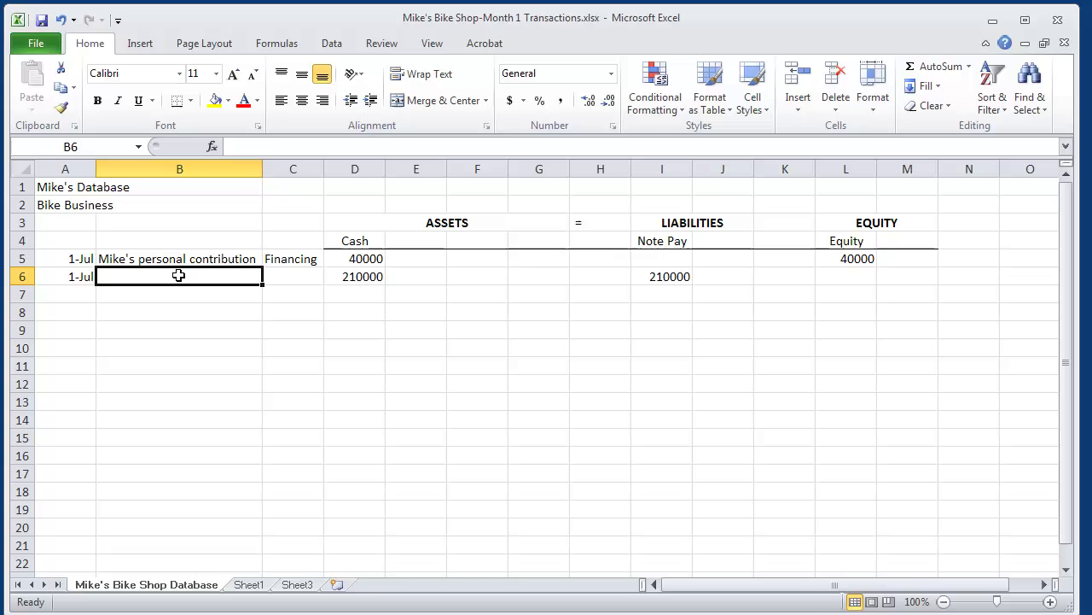
pyautogui.write('Borrows ')
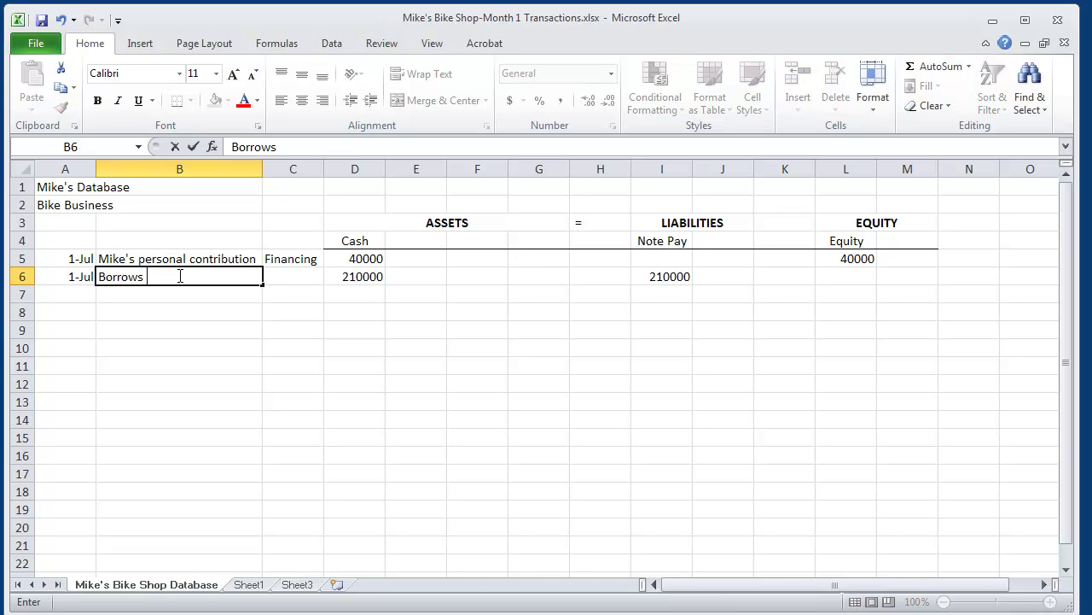
pyautogui.write('money from the')
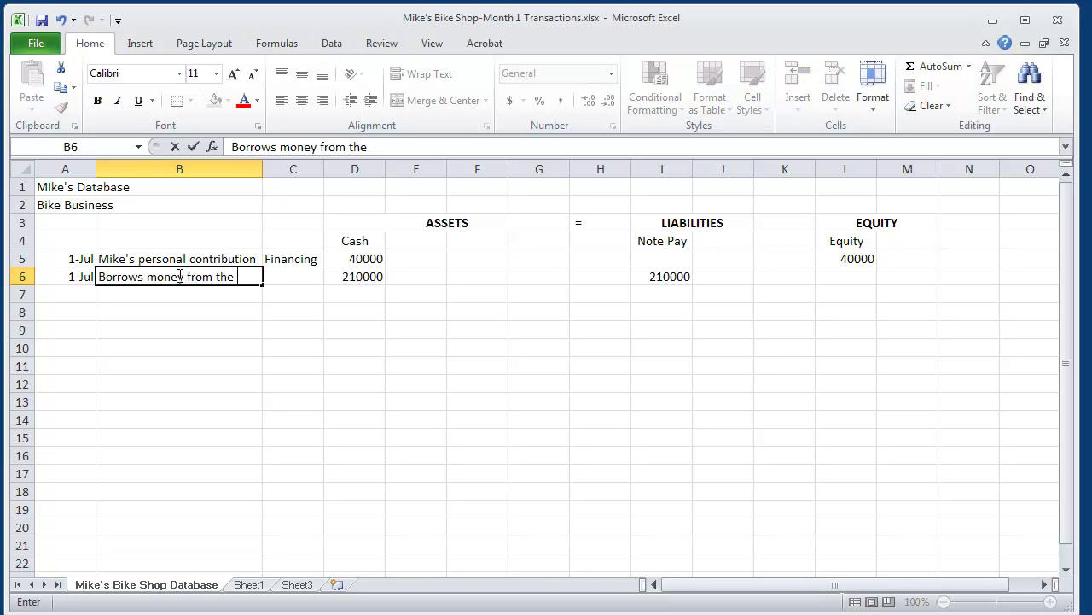
pyautogui.press('BackSpace')
pyautogui.press('BackSpace')
pyautogui.press('BackSpace')
pyautogui.write('bank.')
pyautogui.press('BackSpace')
pyautogui.click(290, 277)
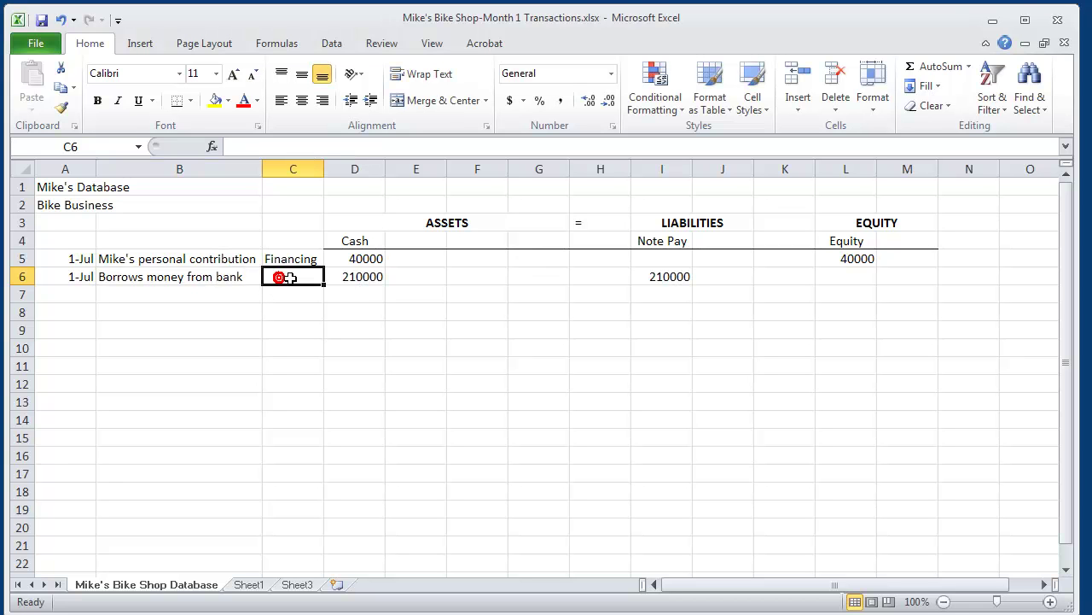
pyautogui.write('Financing')
pyautogui.press('Return')
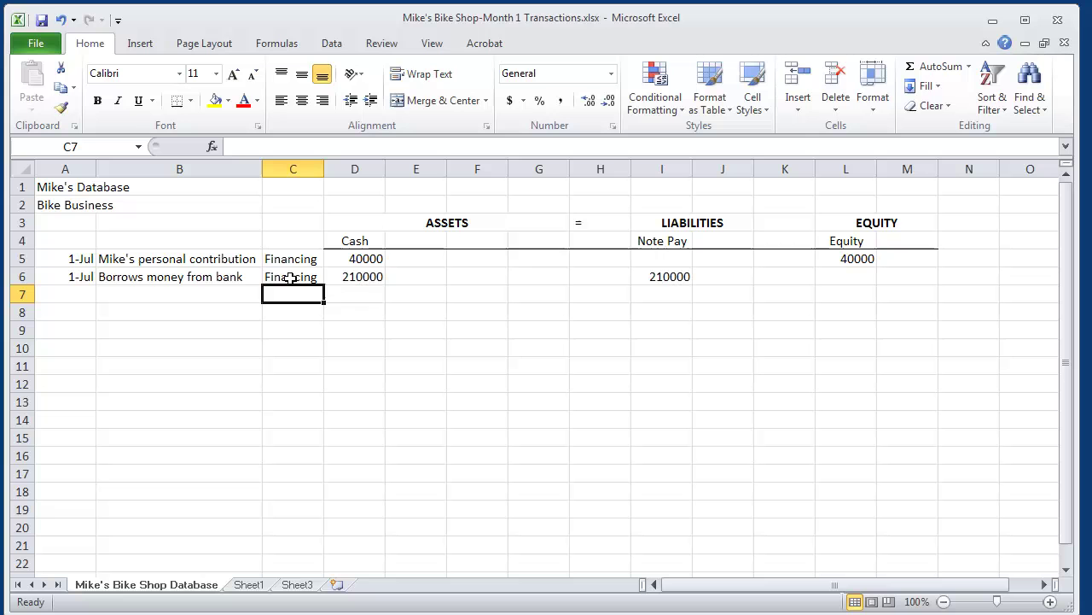
pyautogui.moveTo(335, 260); pyautogui.dragTo(341, 282)
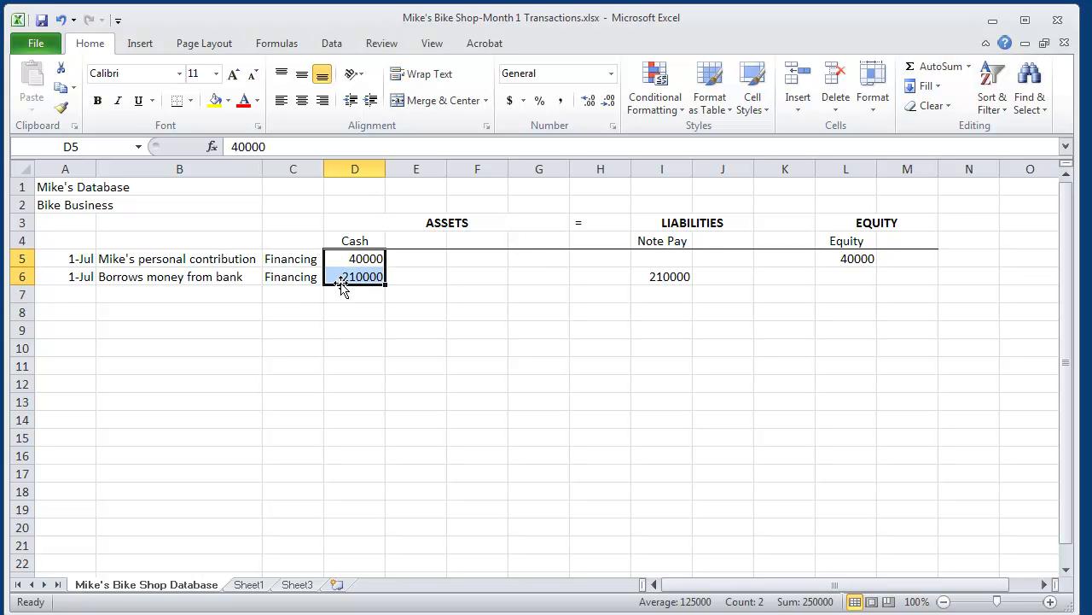
pyautogui.click(52, 288)
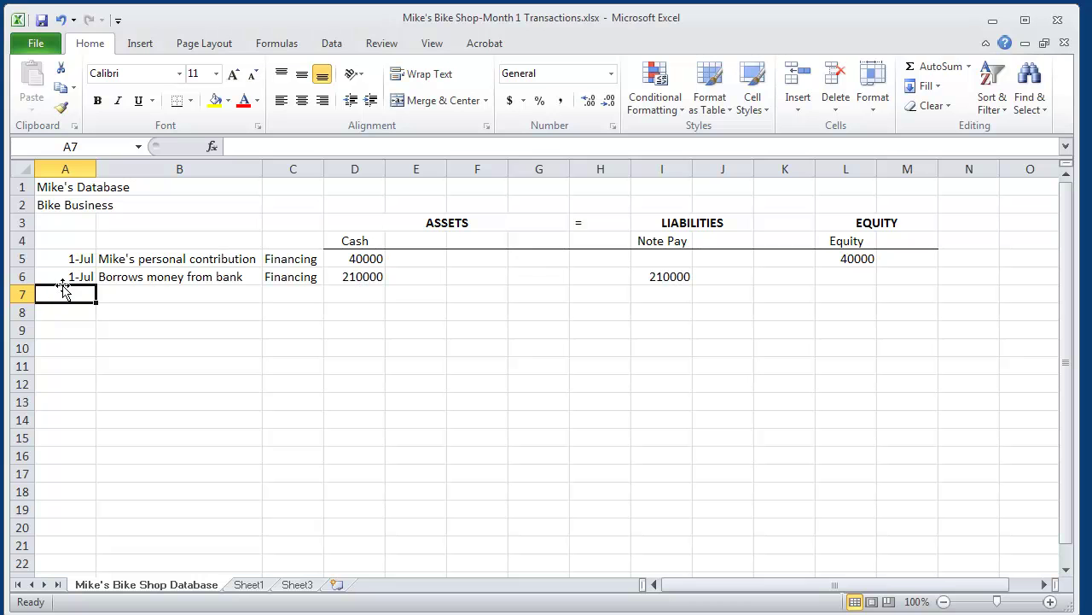
# Log Jul 3 'Purchases a building' in row 7 with -180000 cash.
pyautogui.write('Jul')
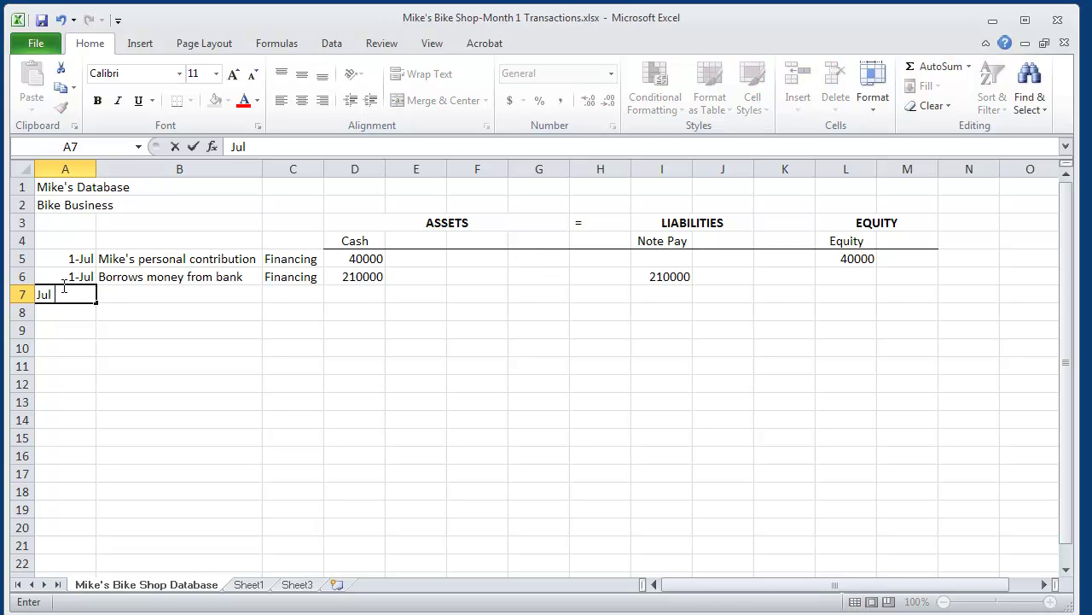
pyautogui.write(' 3')
pyautogui.press('Return')
pyautogui.click(119, 295)
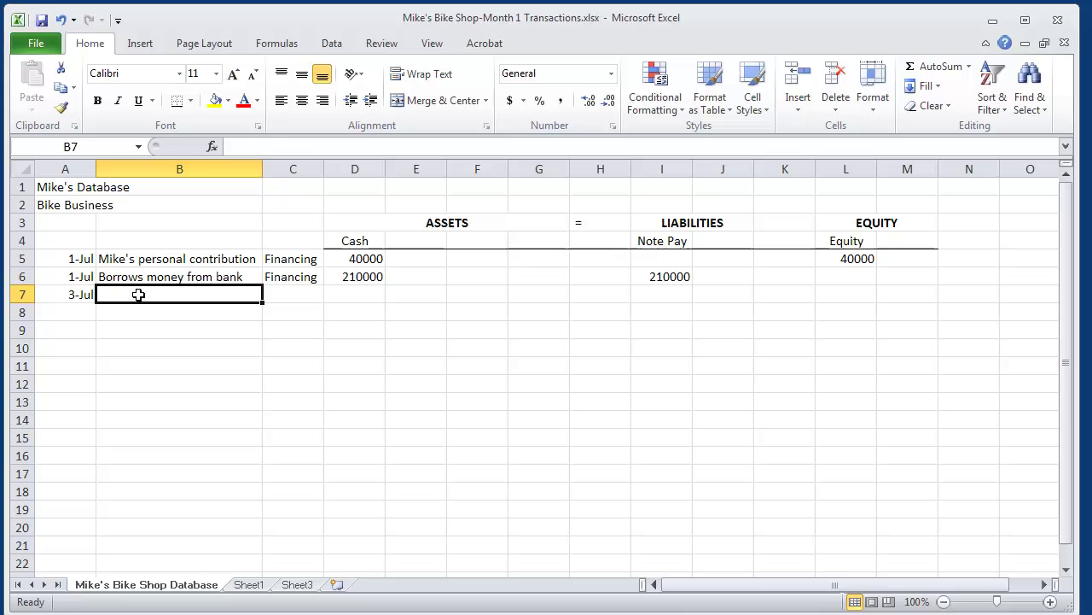
pyautogui.write('Purchases a')
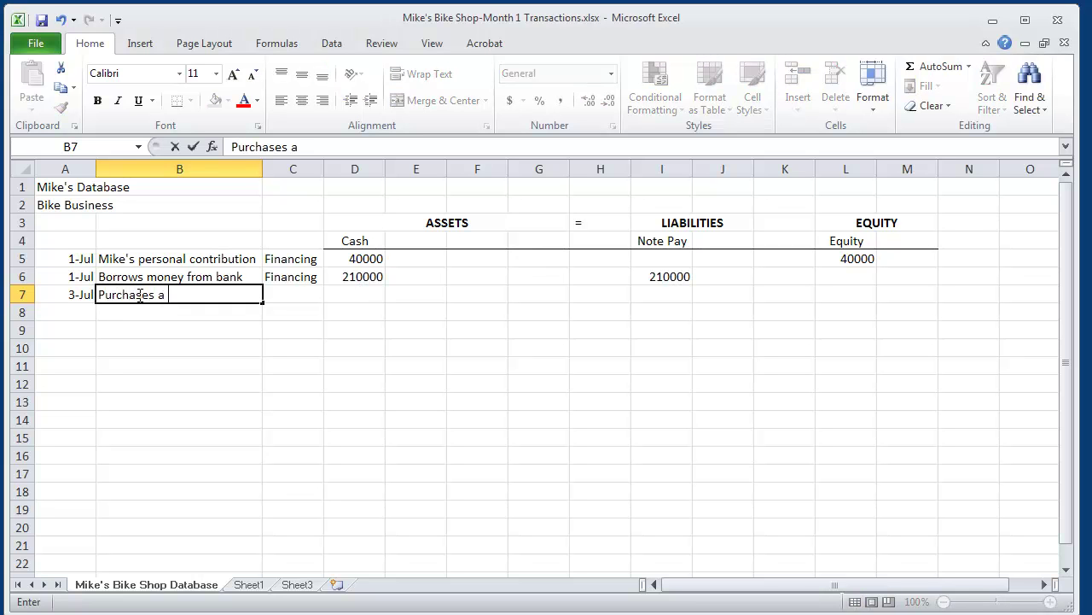
pyautogui.write(' building')
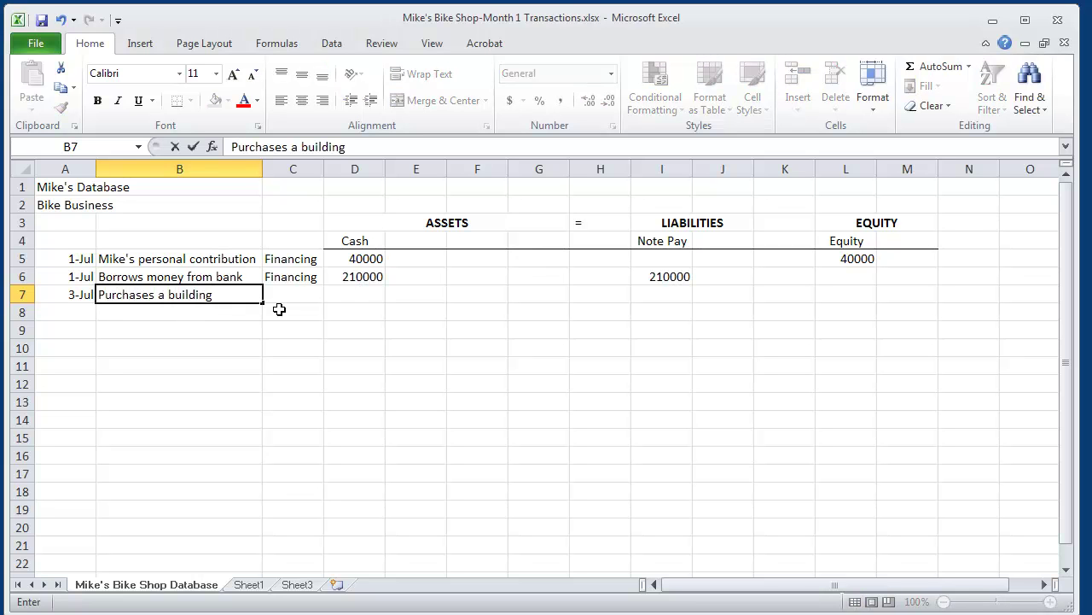
pyautogui.click(348, 300)
pyautogui.write('-180000')
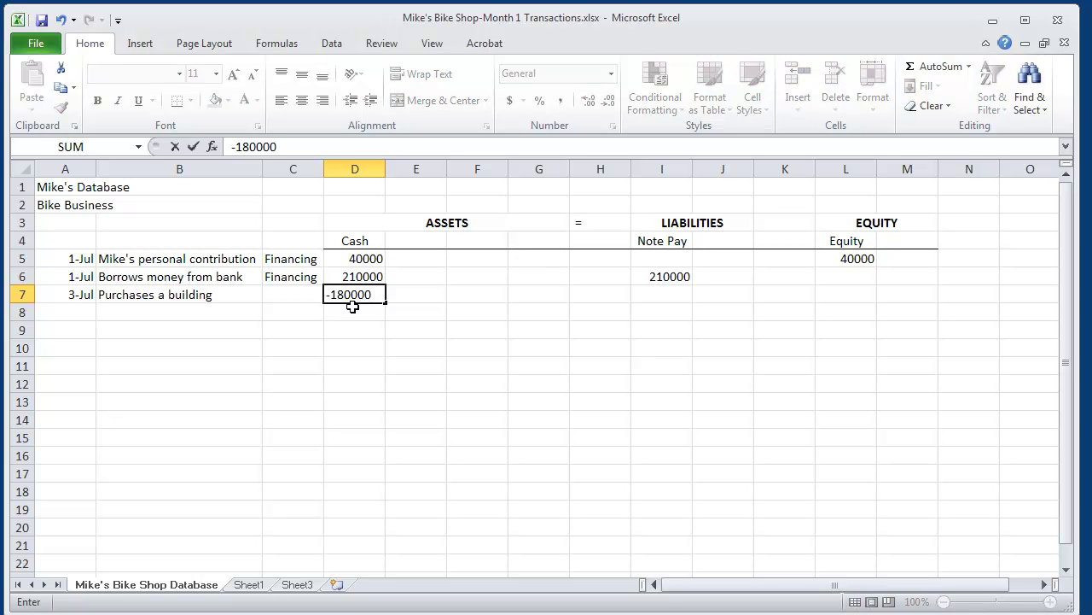
pyautogui.click(352, 322)
# Add a Building heading in E4 with 180000 in E7, and type Investing in C7.
pyautogui.click(422, 245)
pyautogui.write('Building')
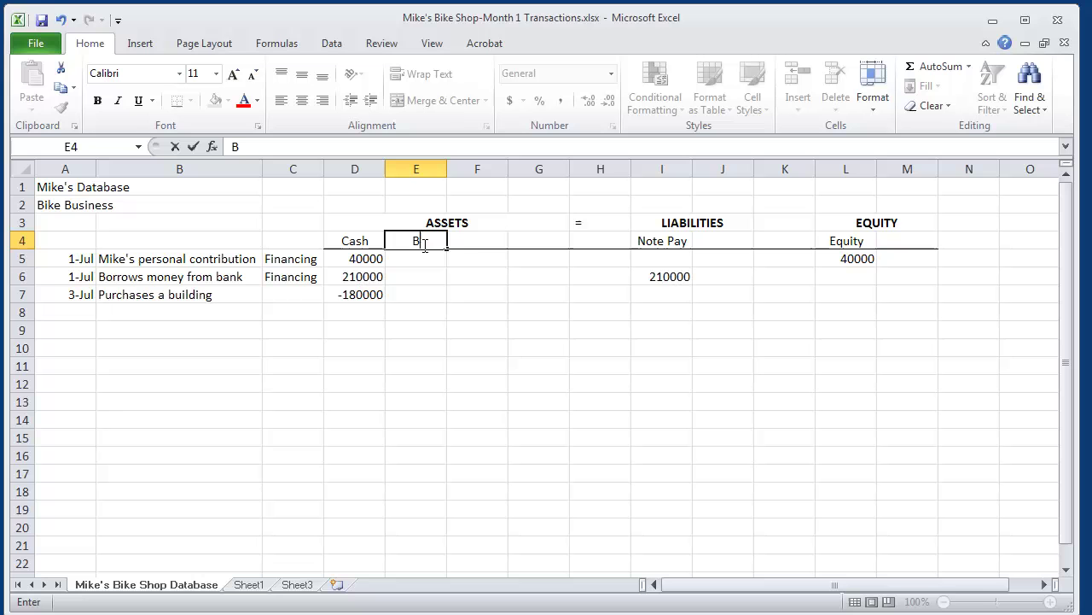
pyautogui.click(405, 294)
pyautogui.write('180000')
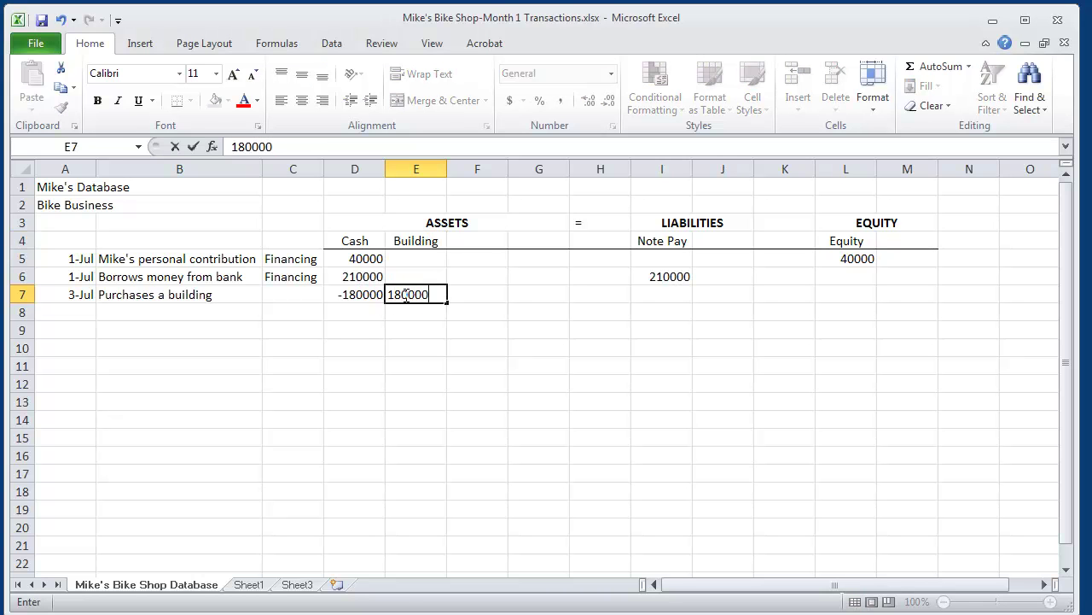
pyautogui.press('Return')
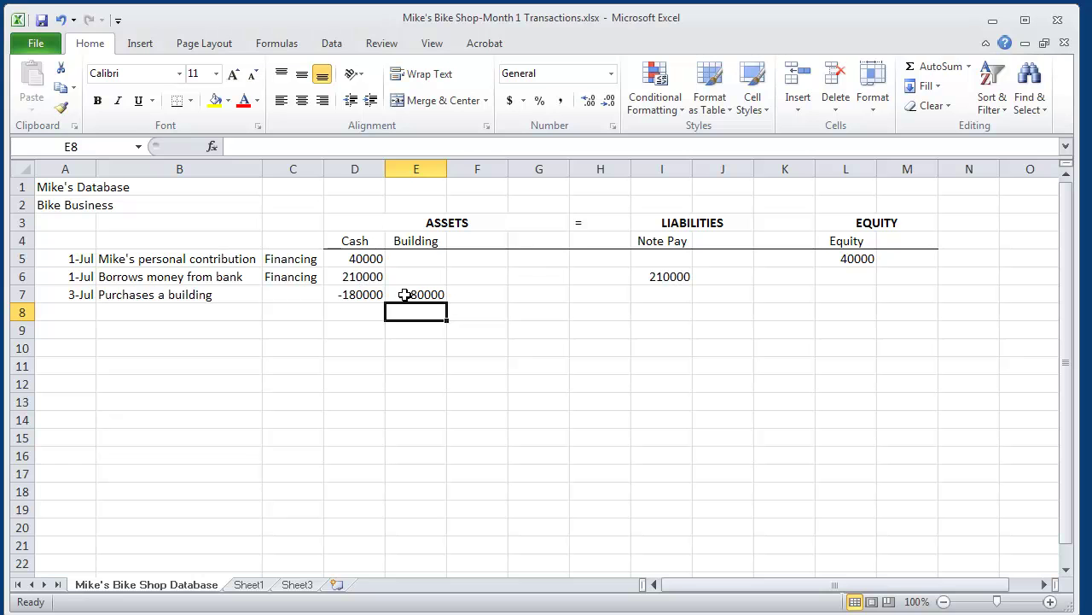
pyautogui.click(314, 295)
pyautogui.write('Investing')
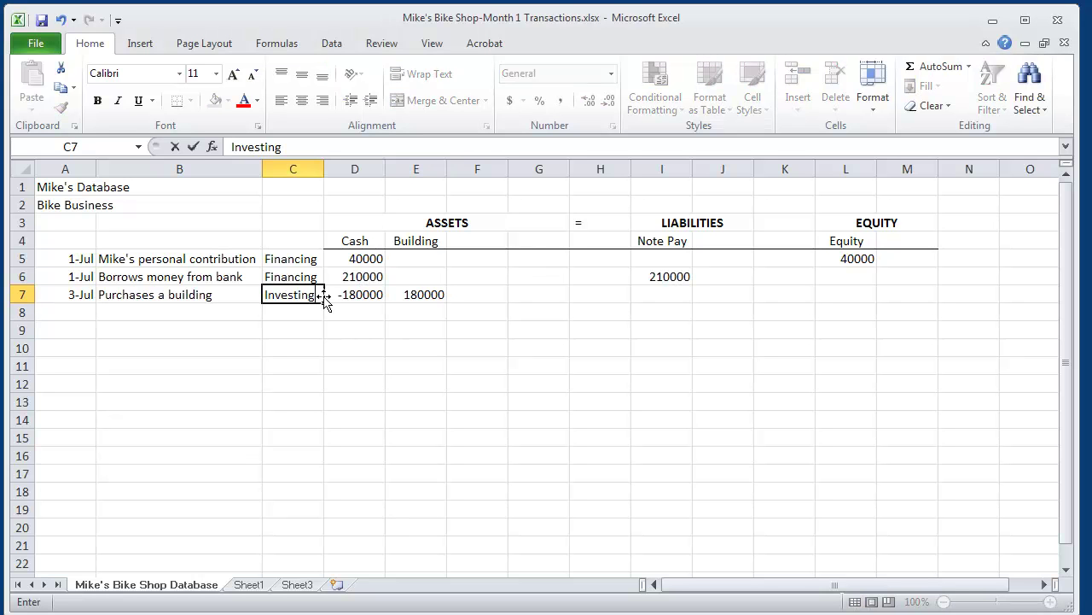
# Commit Investing for row 7, then add a centered 'OFI?' heading in C4.
pyautogui.moveTo(323, 471); pyautogui.dragTo(333, 451)
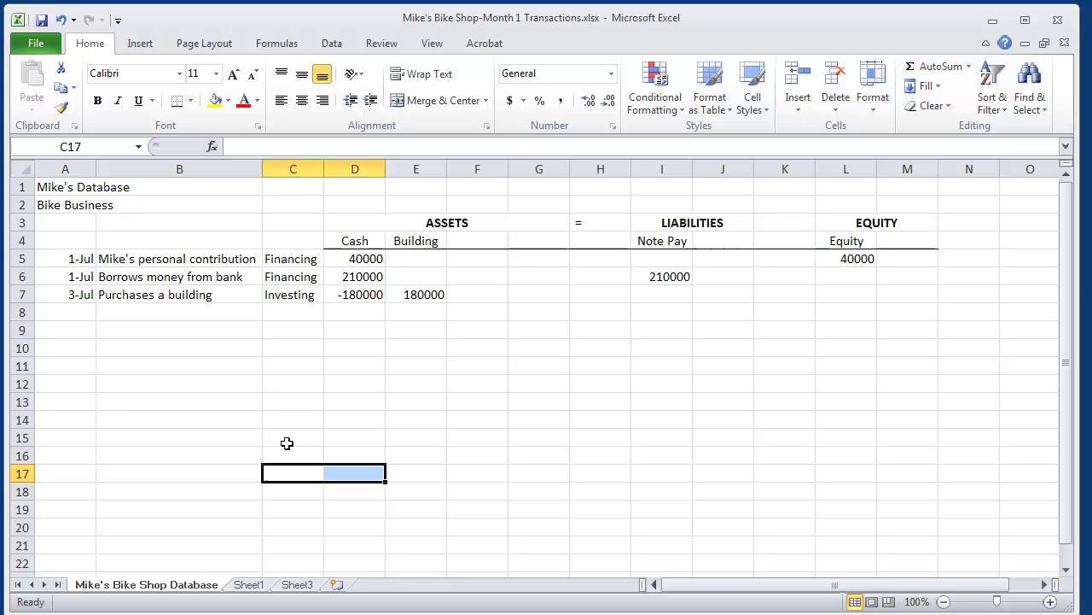
pyautogui.click(284, 238)
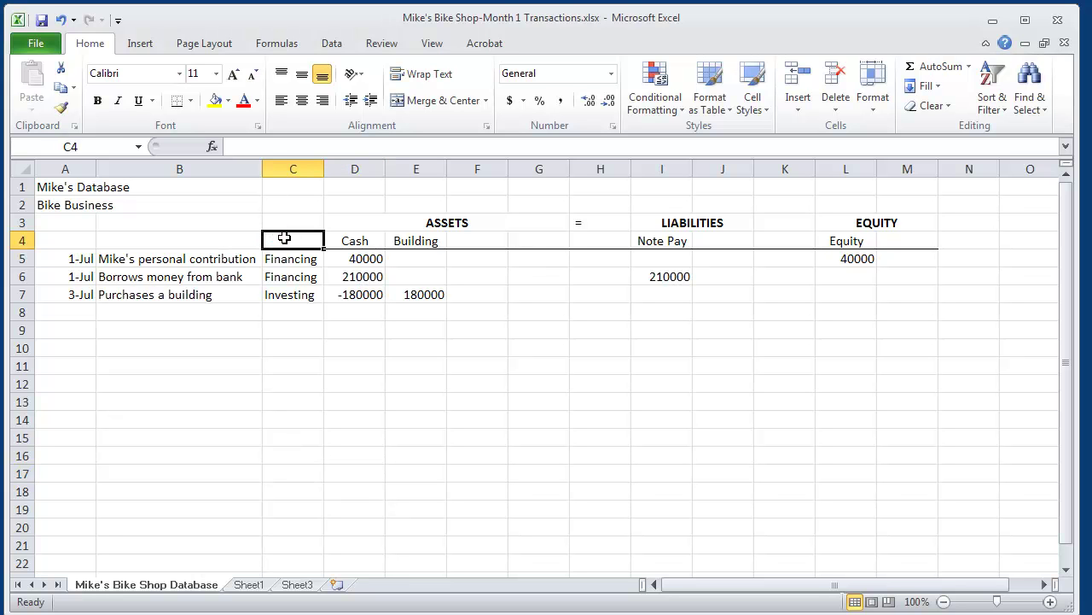
pyautogui.write('OFI')
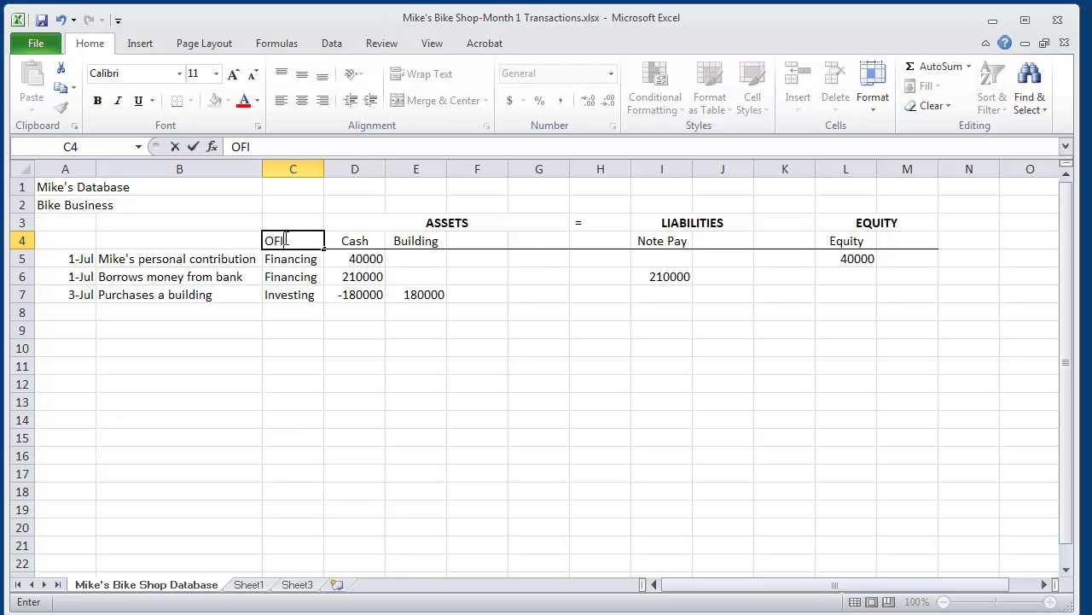
pyautogui.write('?')
pyautogui.click(268, 419)
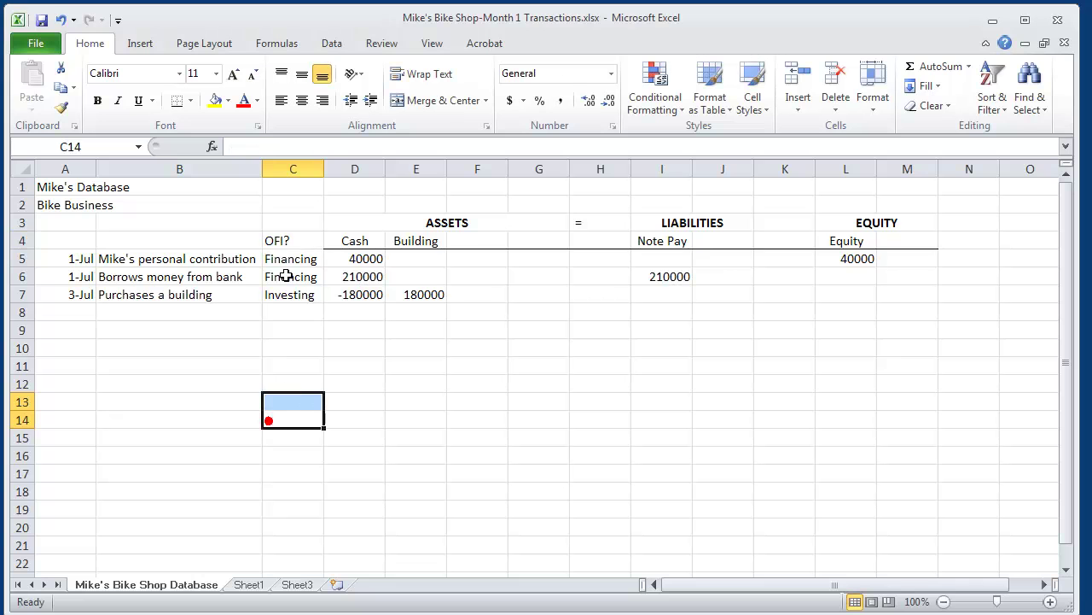
pyautogui.click(281, 241)
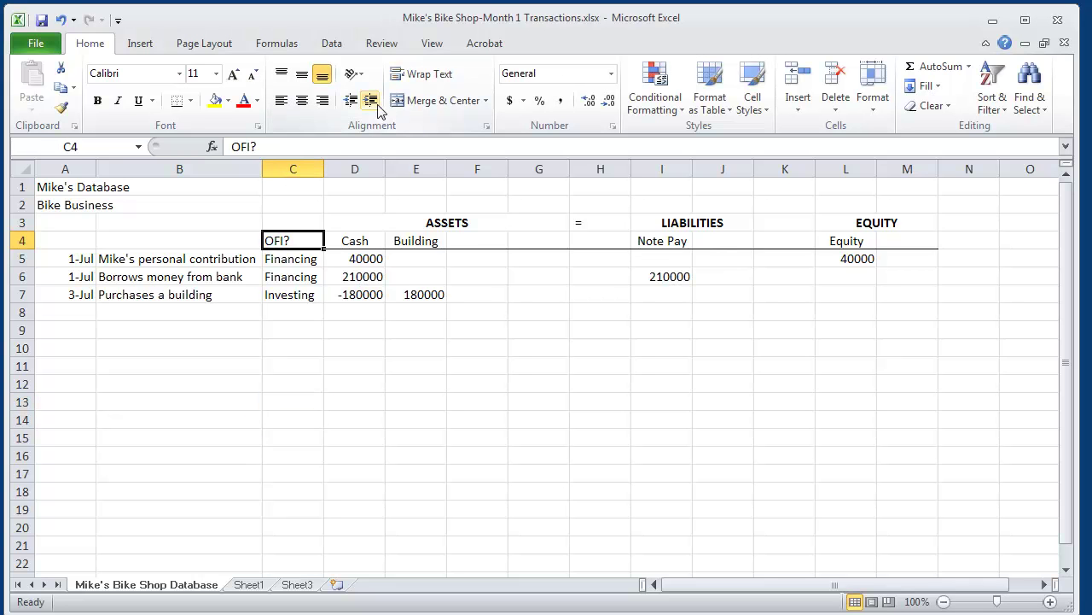
pyautogui.click(300, 101)
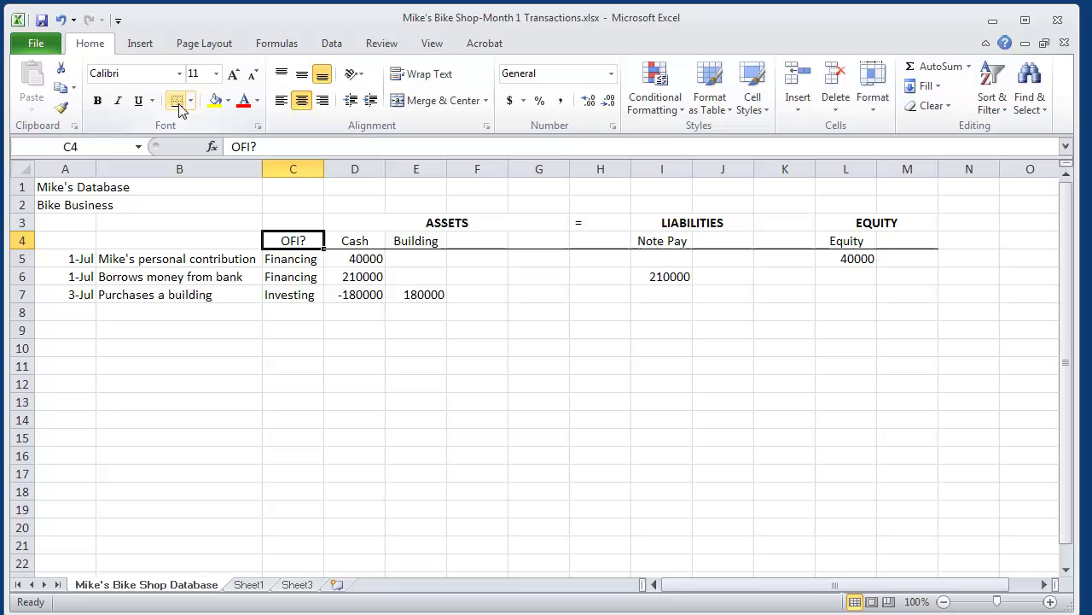
pyautogui.click(265, 372)
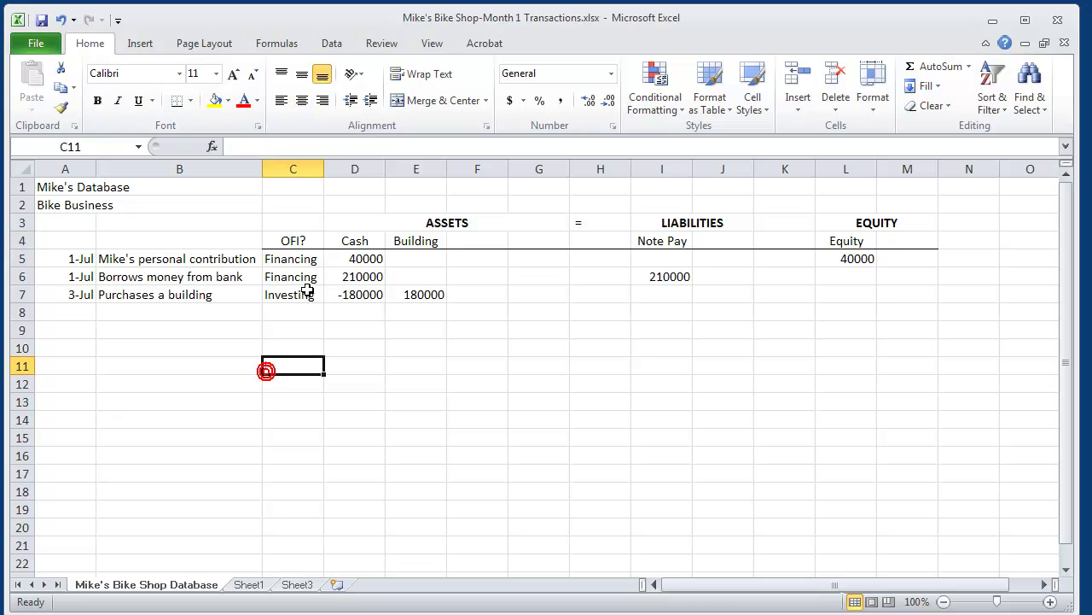
# Insert a comment on C4 explaining OFI sorts cash changes as Operating, Financing or Investing.
pyautogui.rightClick(293, 240)
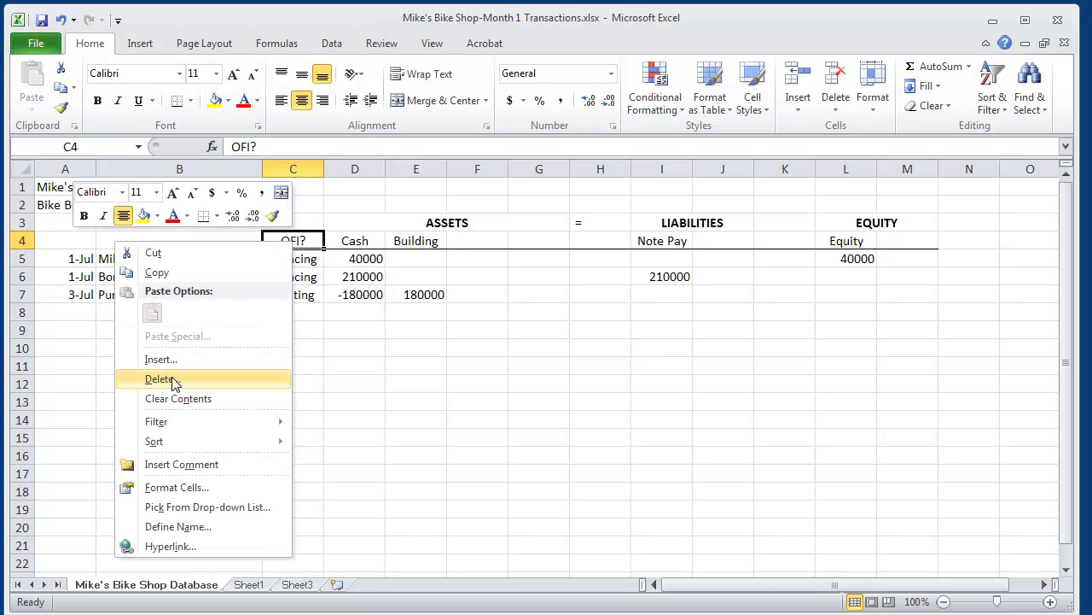
pyautogui.click(172, 466)
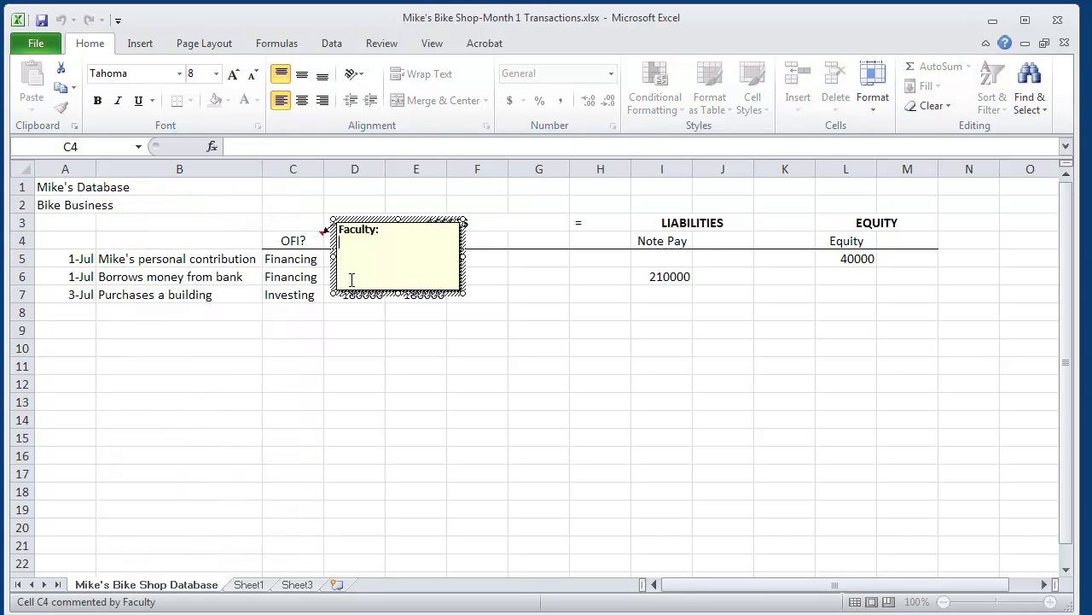
pyautogui.moveTo(384, 229); pyautogui.dragTo(324, 222)
pyautogui.write('O')
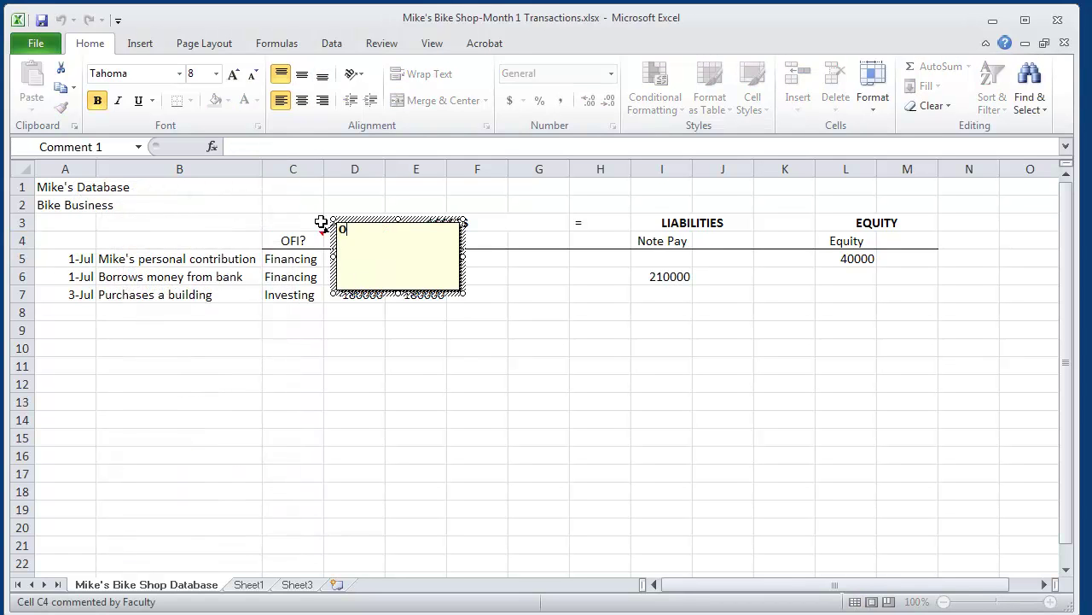
pyautogui.write('FI is our CASH CHAN')
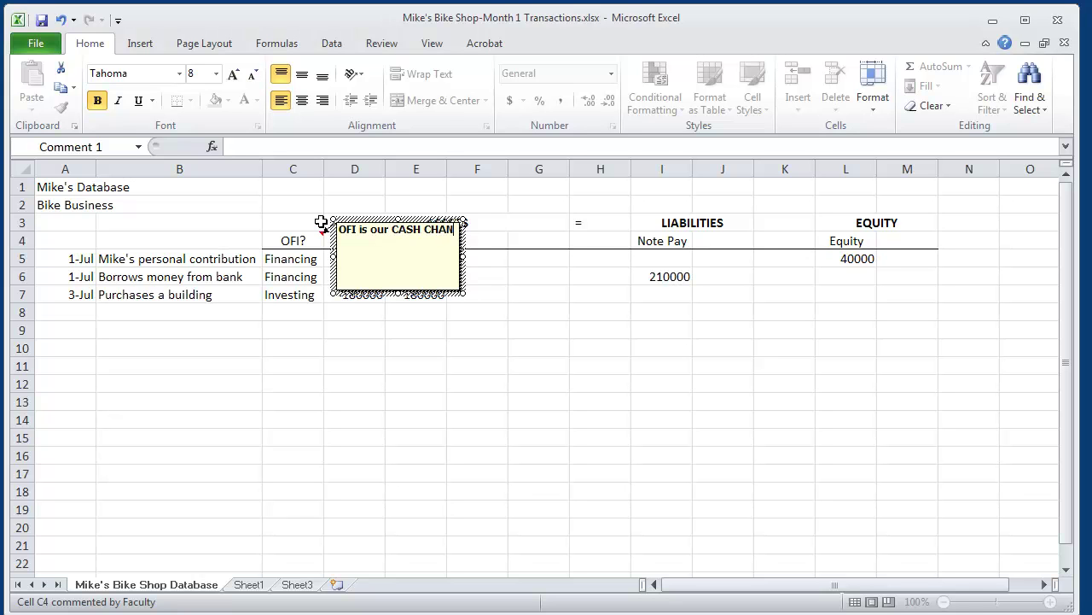
pyautogui.write('GE sorting col')
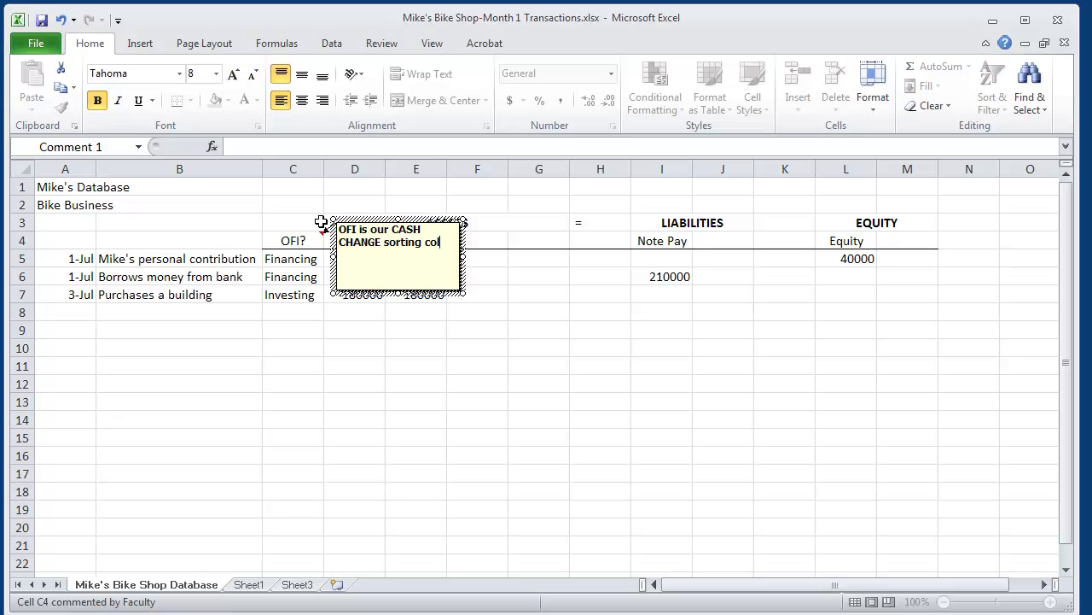
pyautogui.write('umn. Whenever cash changes we must classify it as')
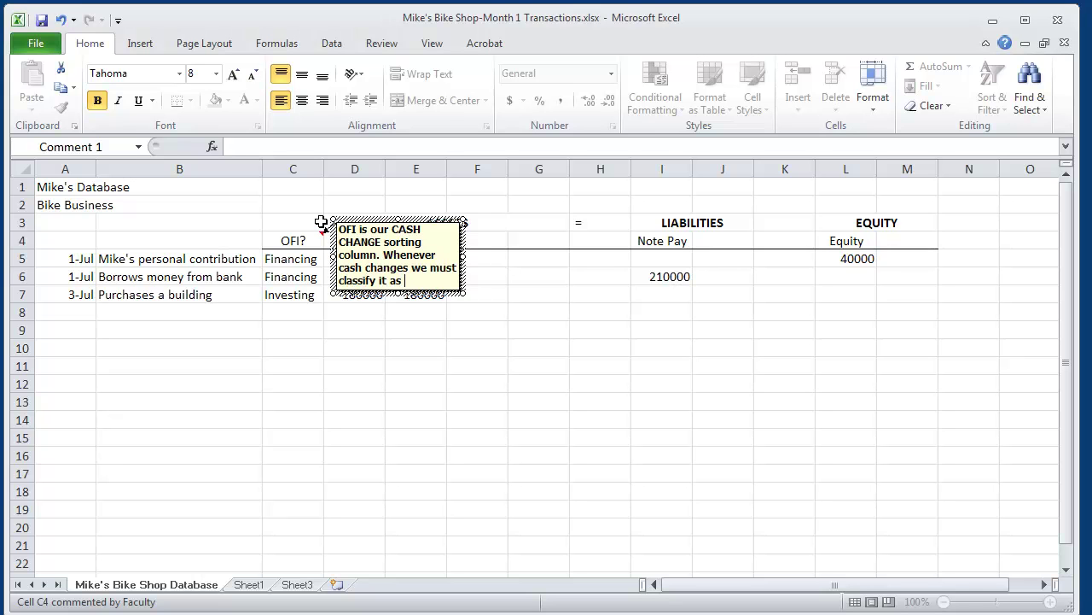
pyautogui.write('n O')
pyautogui.write('=Operating')
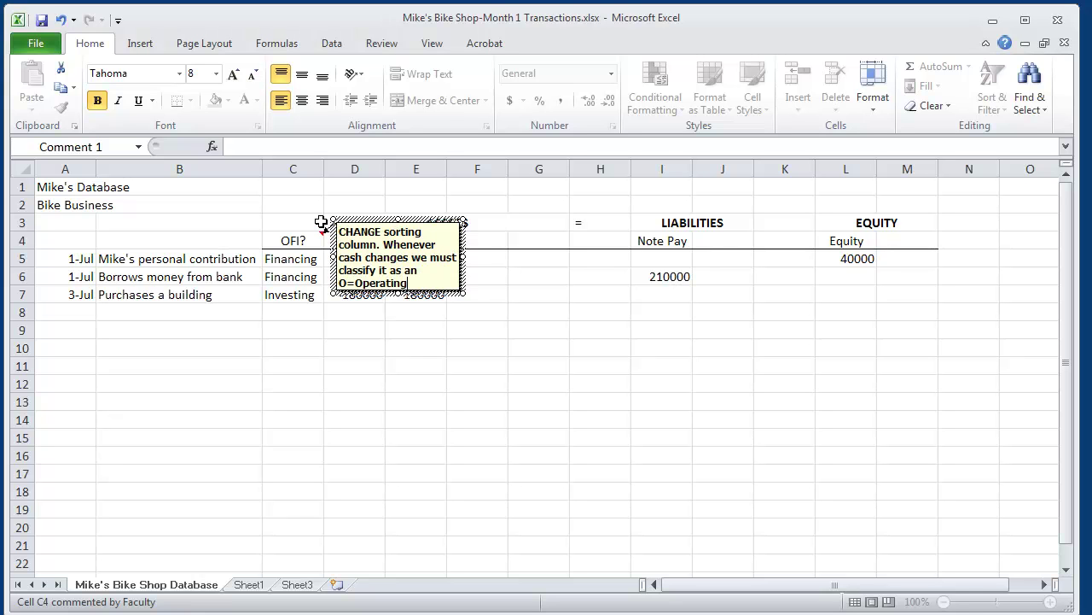
pyautogui.write(', F=Financing, or I=')
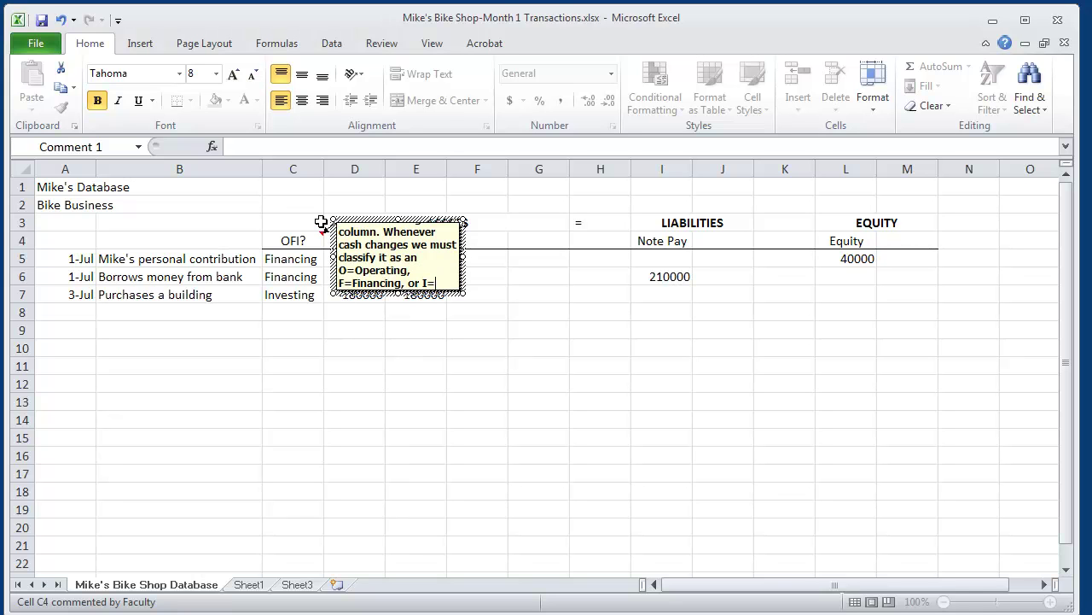
pyautogui.write('Investing activities')
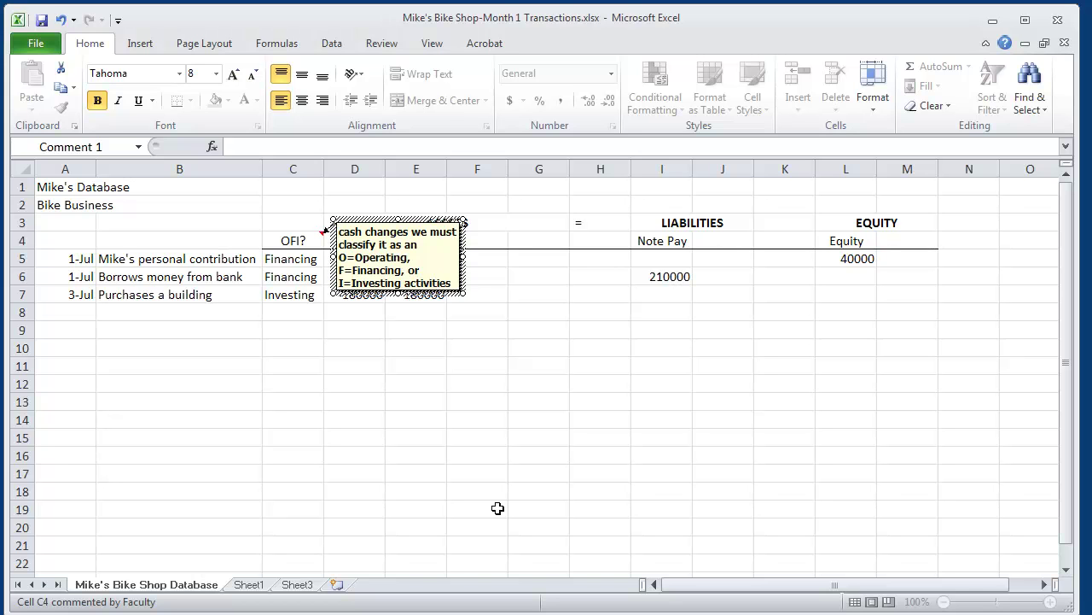
# Close the comment and review the 40000, 210000, -180000 and 180000 entries before moving to A8.
pyautogui.click(503, 416)
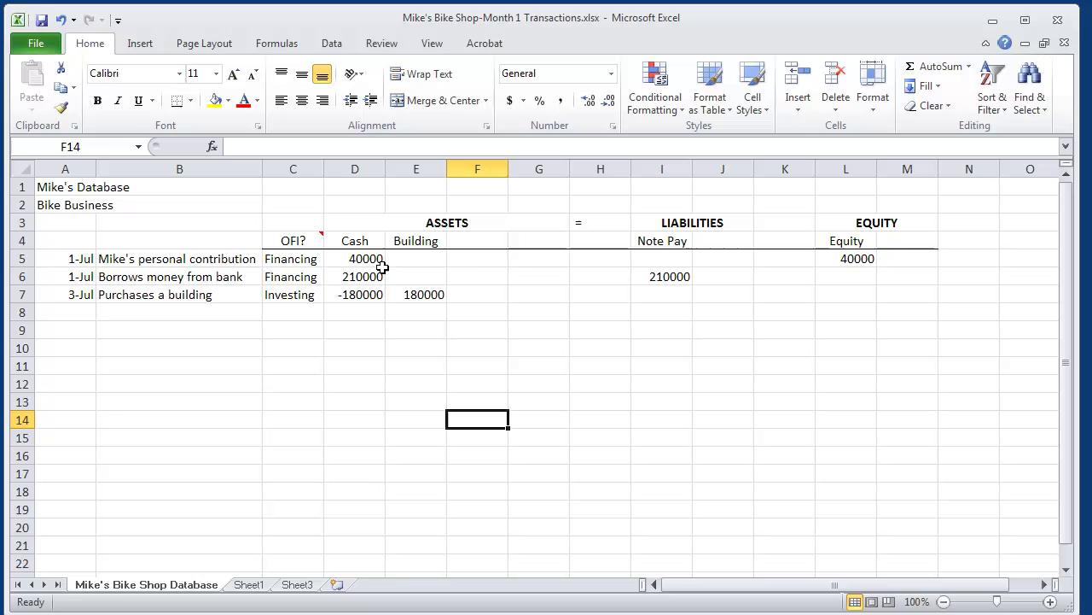
pyautogui.click(357, 260)
pyautogui.click(870, 259)
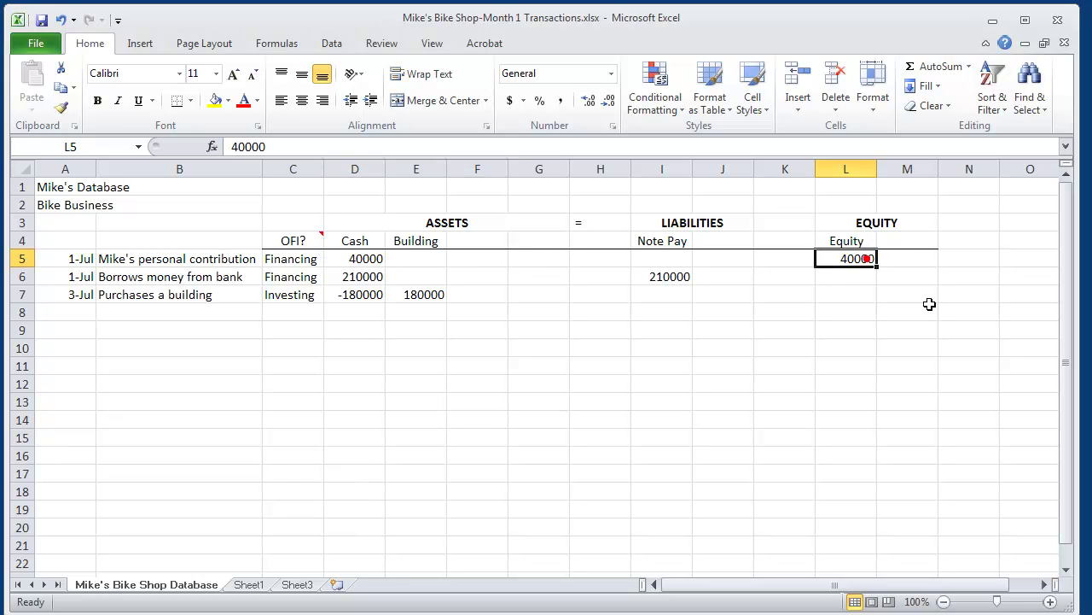
pyautogui.click(344, 256)
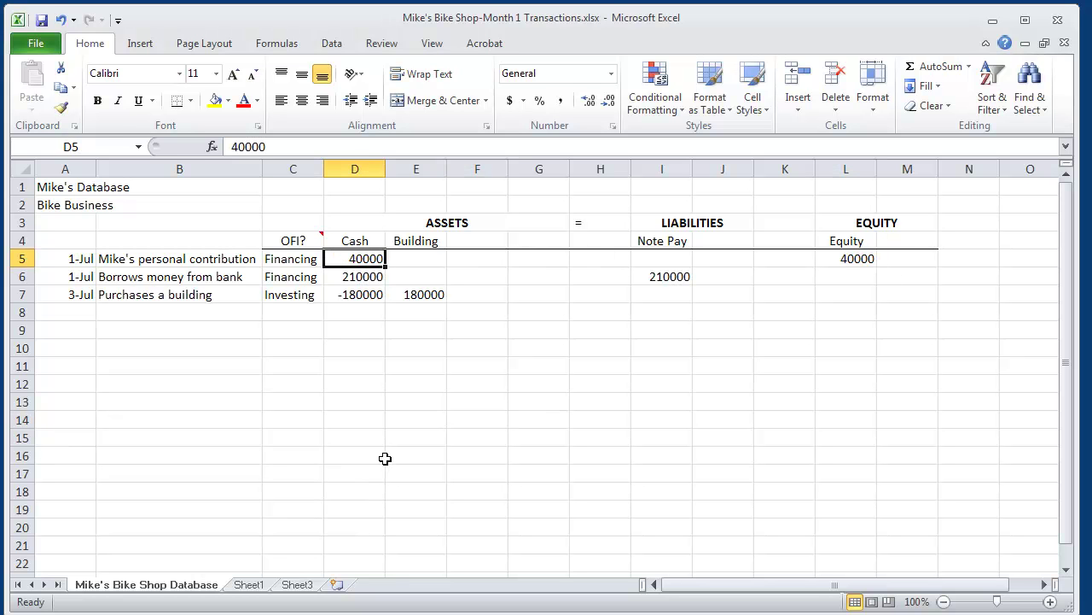
pyautogui.click(353, 279)
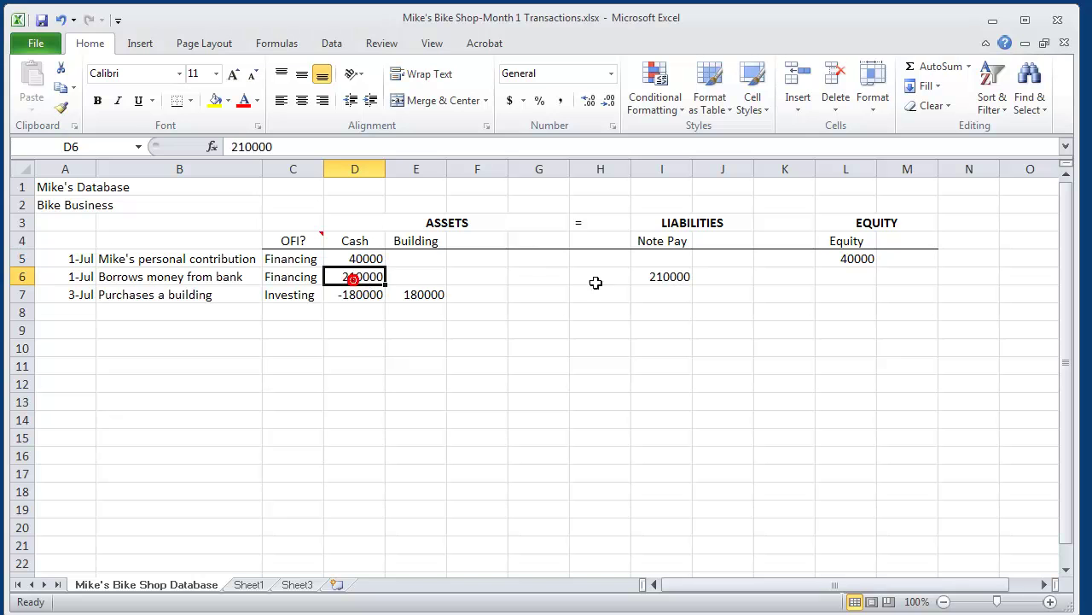
pyautogui.click(657, 278)
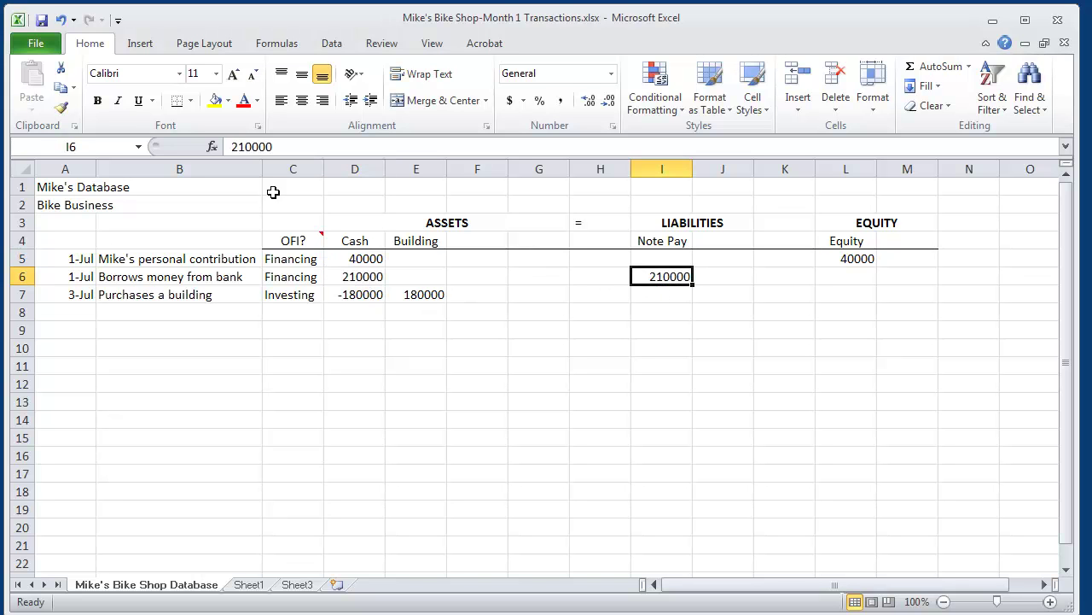
pyautogui.click(344, 295)
pyautogui.click(410, 294)
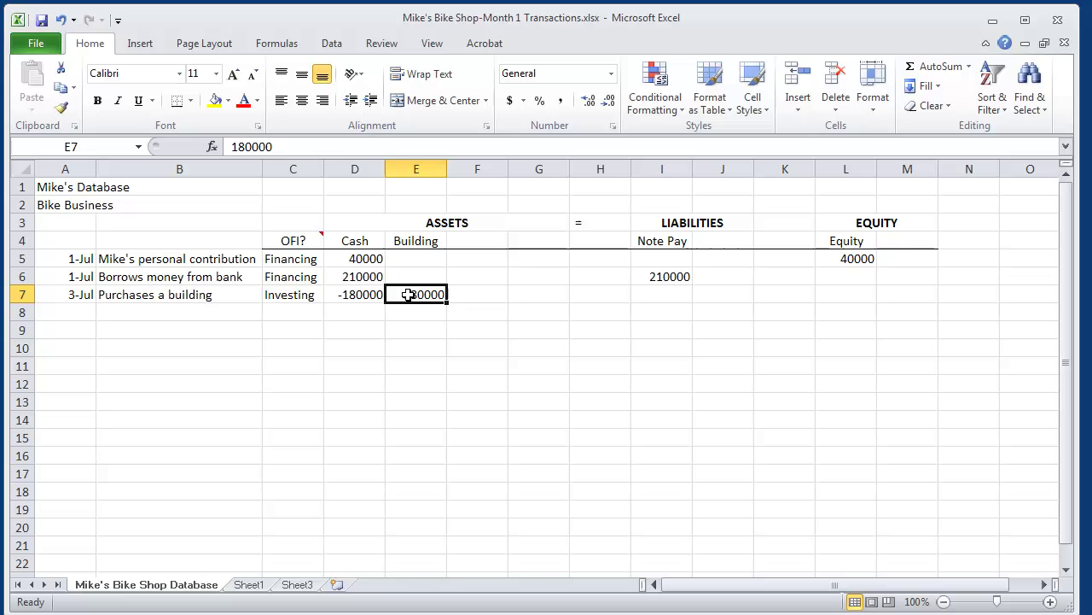
pyautogui.click(148, 295)
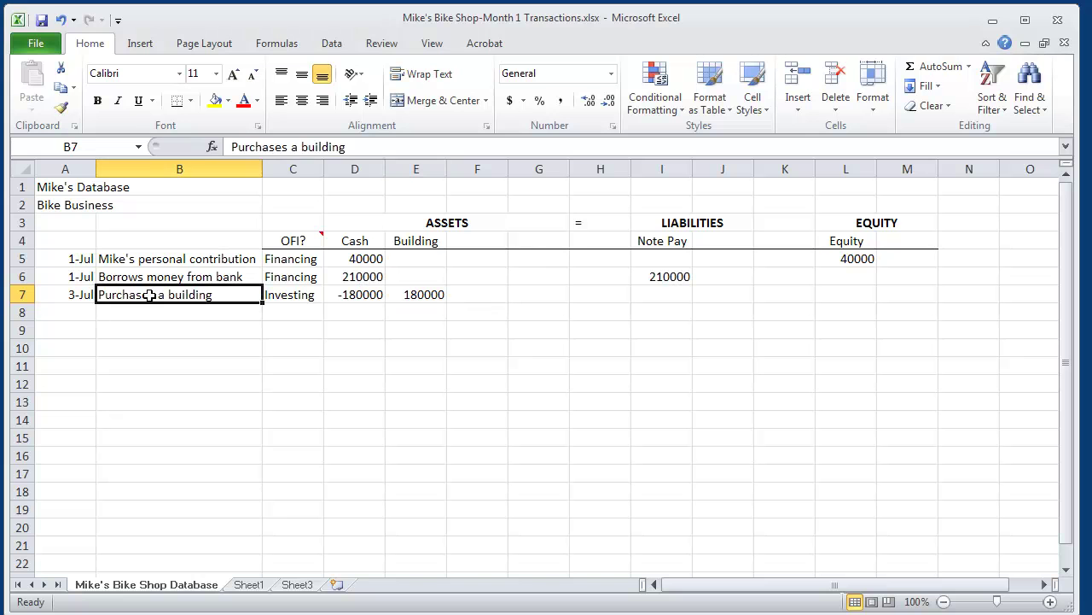
pyautogui.click(84, 309)
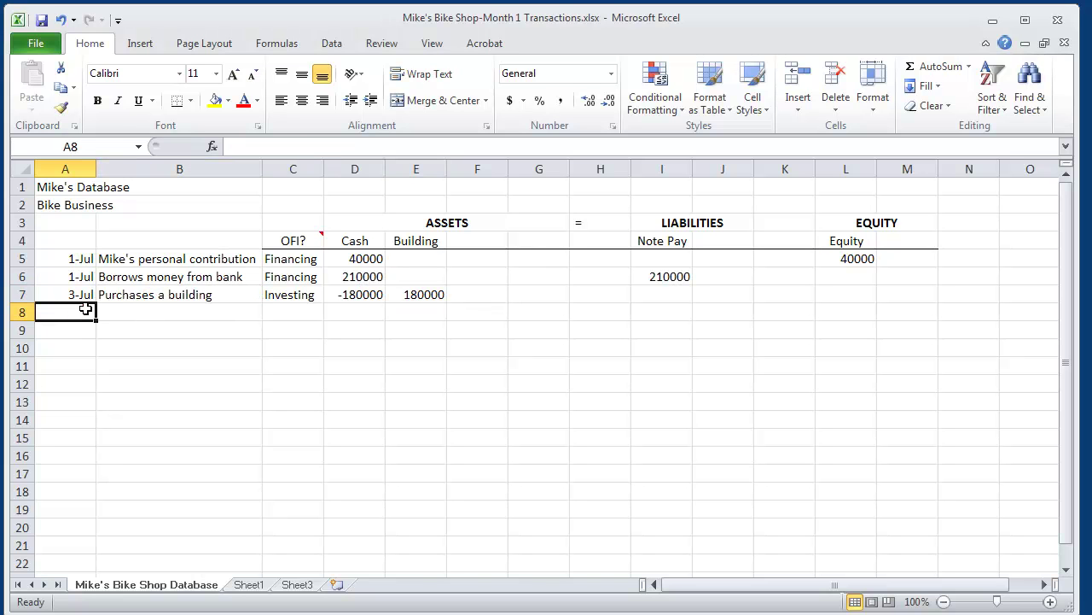
# Log Jul 5 'Purchases a one-year ins. pol.' in row 8 with -2400 cash.
pyautogui.write('Jul')
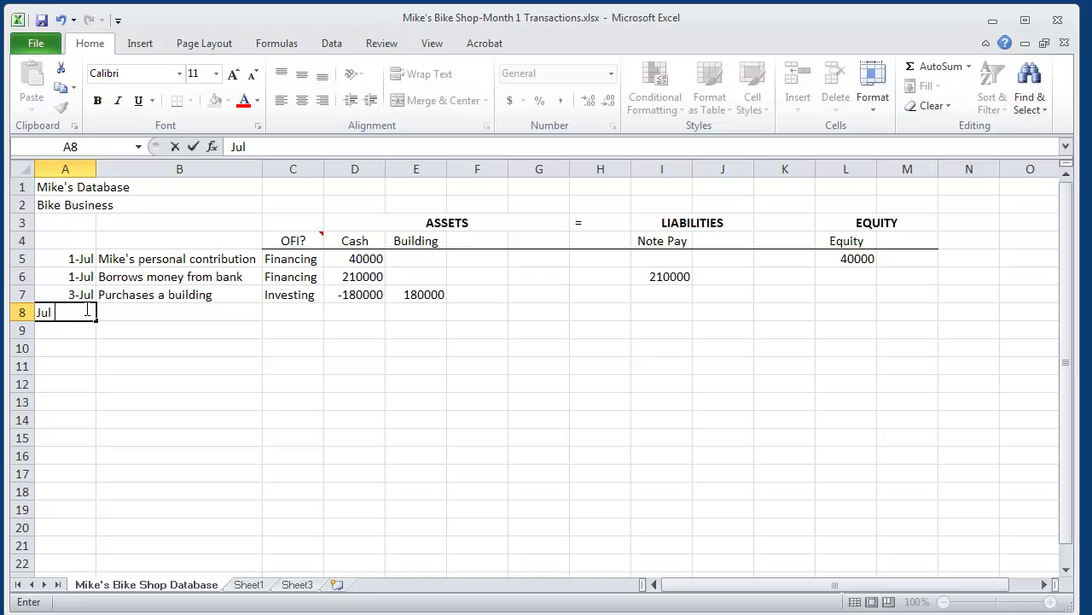
pyautogui.write(' 5')
pyautogui.press('Return')
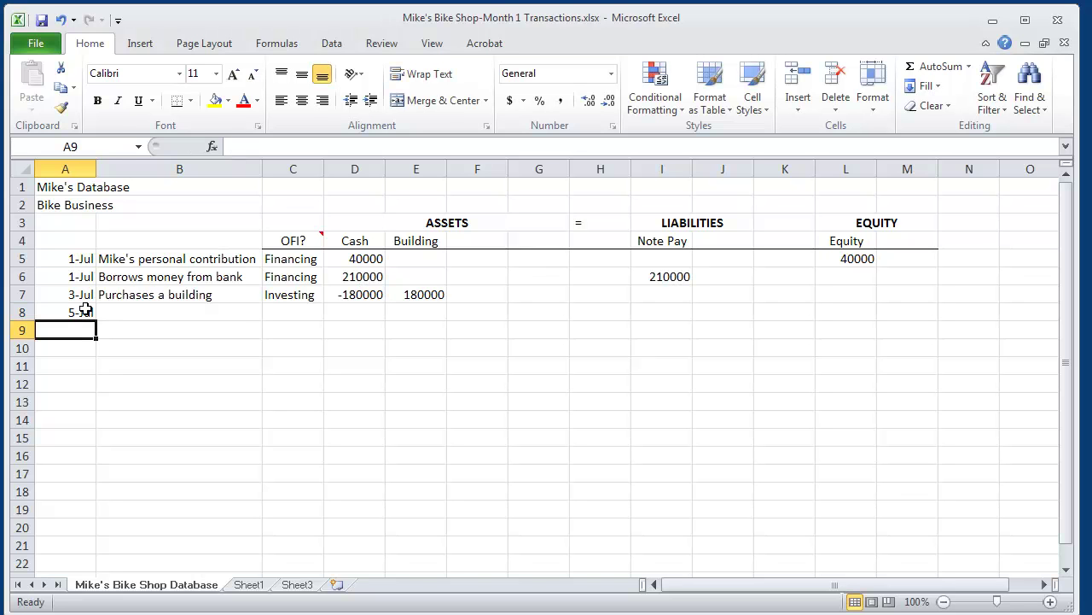
pyautogui.click(109, 310)
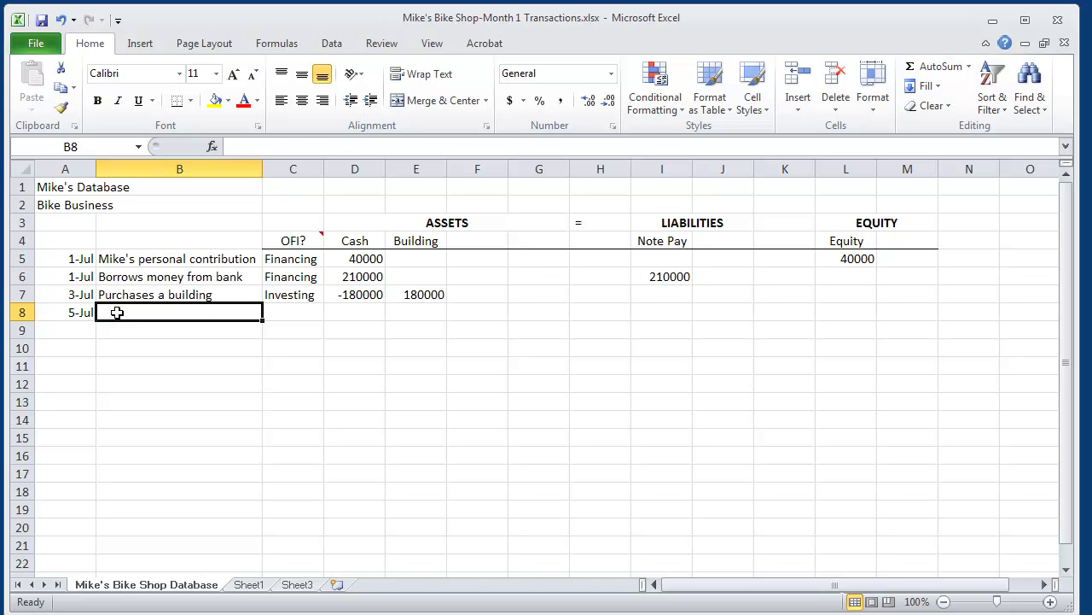
pyautogui.write('Purchases')
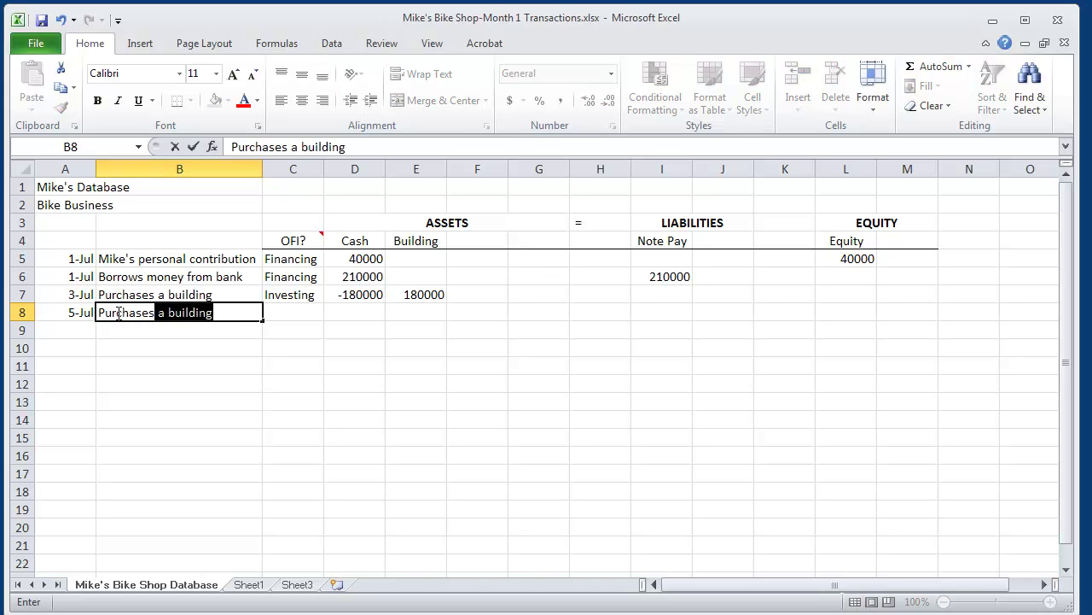
pyautogui.write(' a one-')
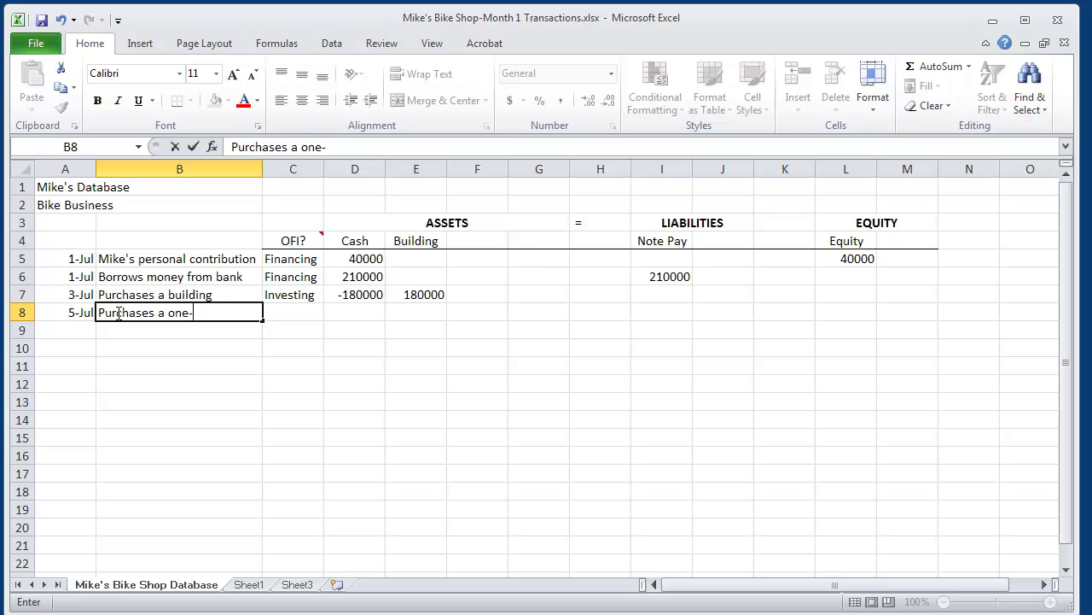
pyautogui.write('year ins. pol.')
pyautogui.click(354, 310)
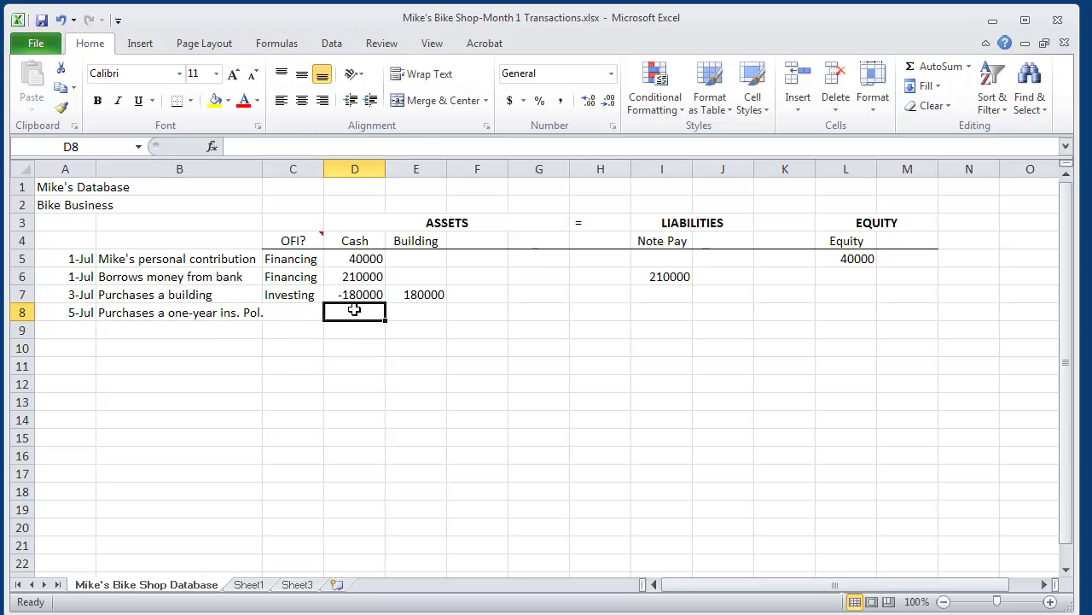
pyautogui.write('-2400')
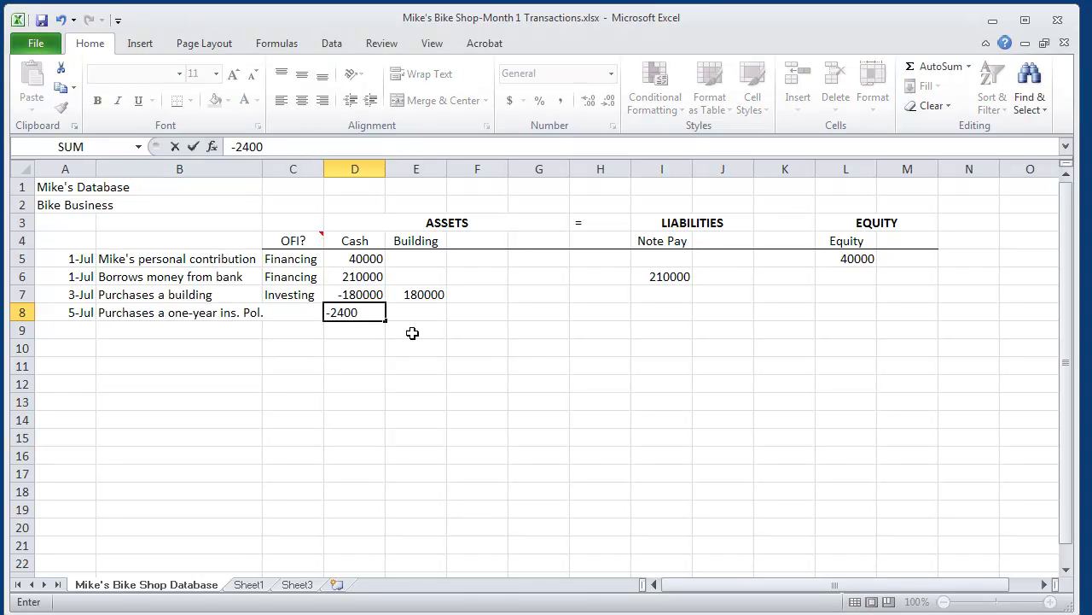
pyautogui.click(412, 333)
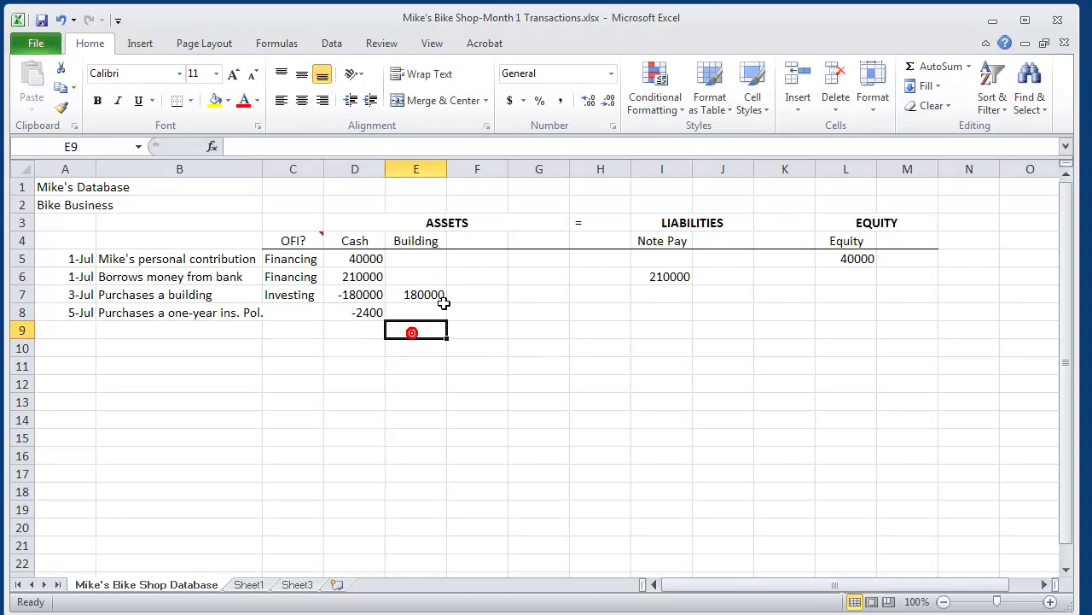
# Add a Ppd Rent heading in F4 with 2400 in F8.
pyautogui.click(465, 241)
pyautogui.write('Ppd Rent')
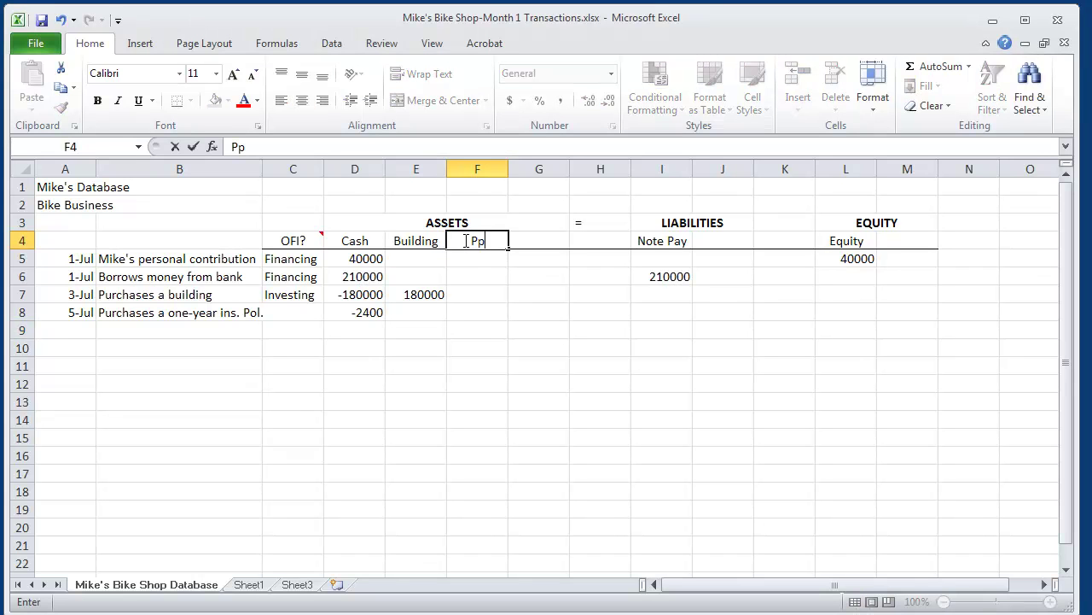
pyautogui.click(353, 312)
pyautogui.click(452, 314)
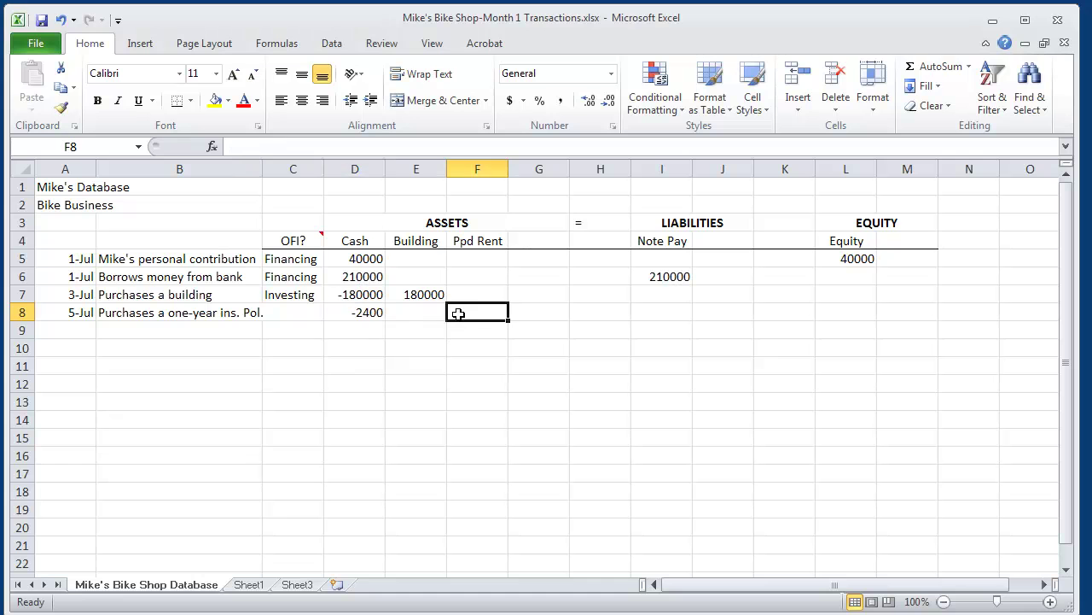
pyautogui.write('2400')
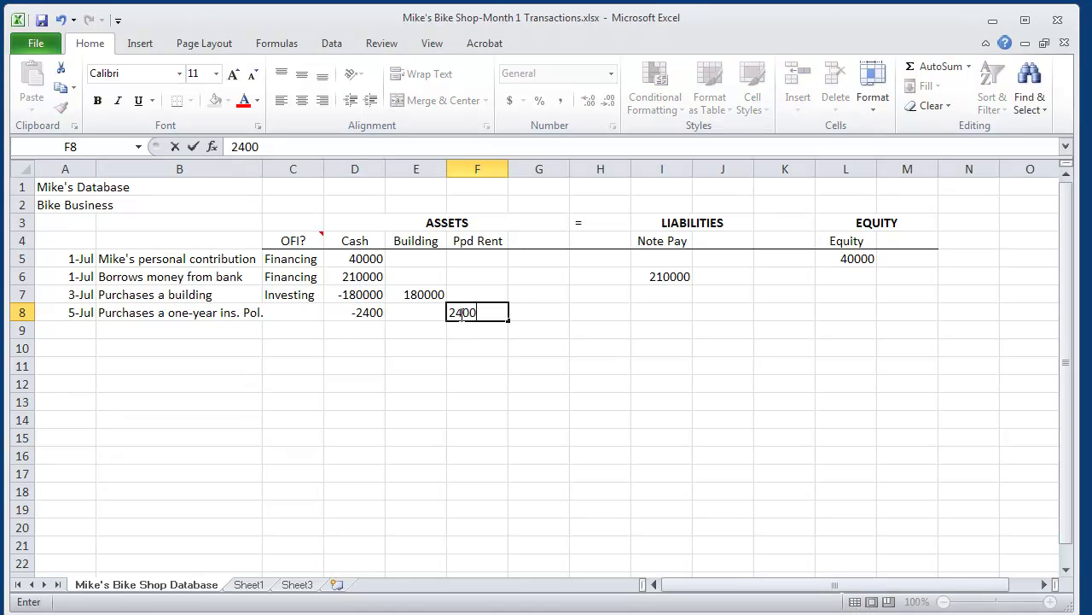
pyautogui.press('Return')
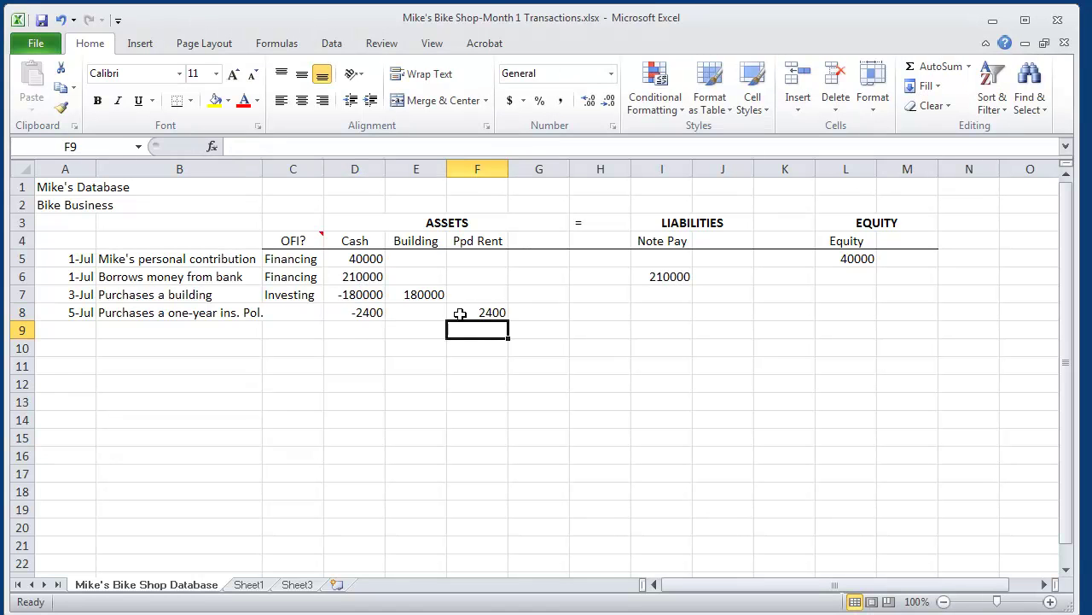
# Classify the row 8 insurance purchase as Operating in C8.
pyautogui.click(313, 312)
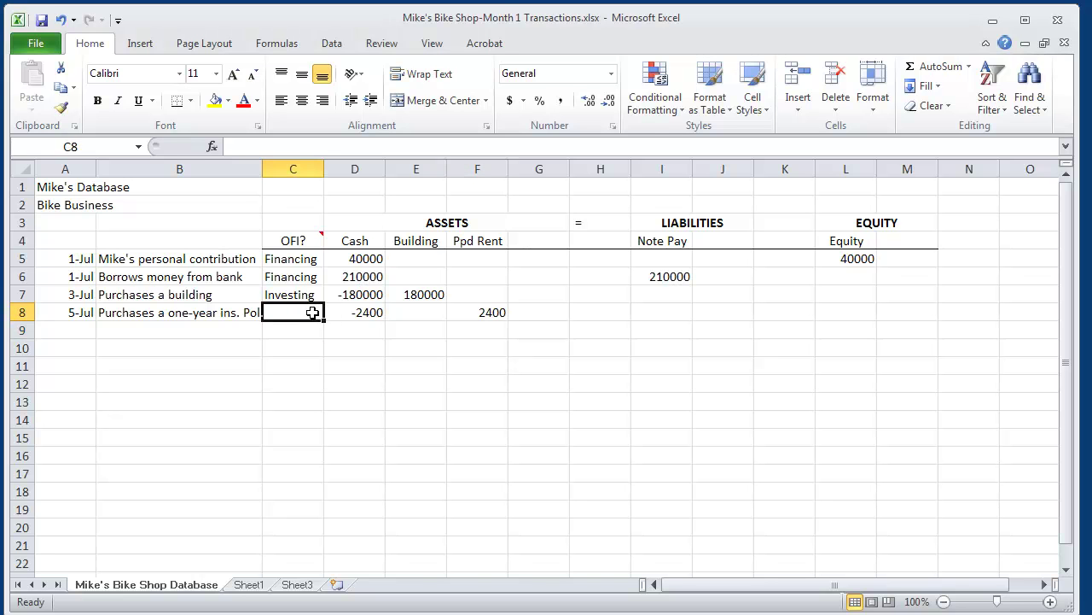
pyautogui.write('Operati')
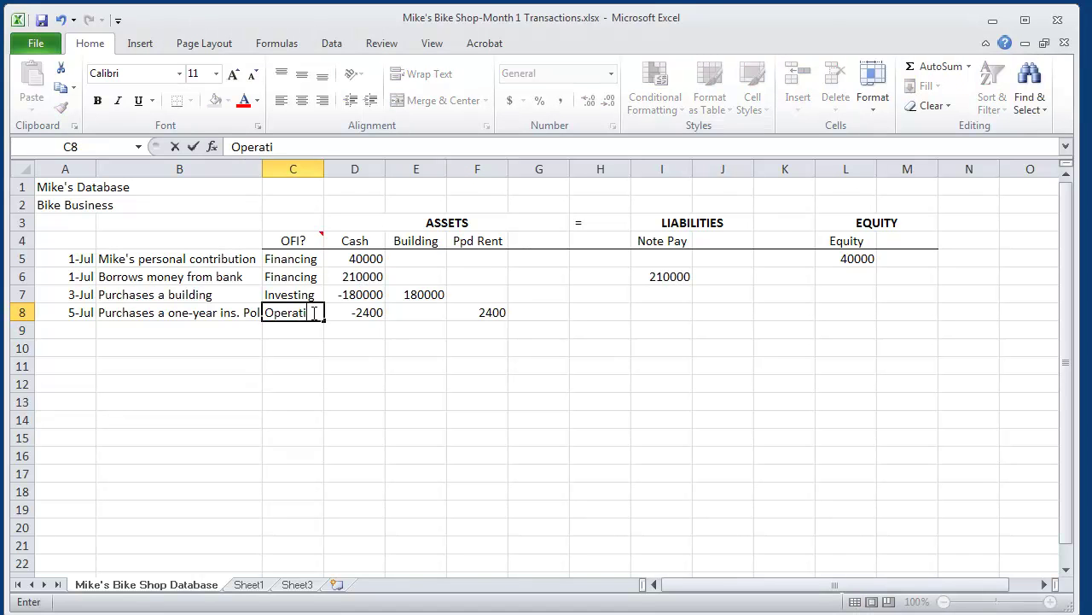
pyautogui.write('ng')
pyautogui.click(388, 473)
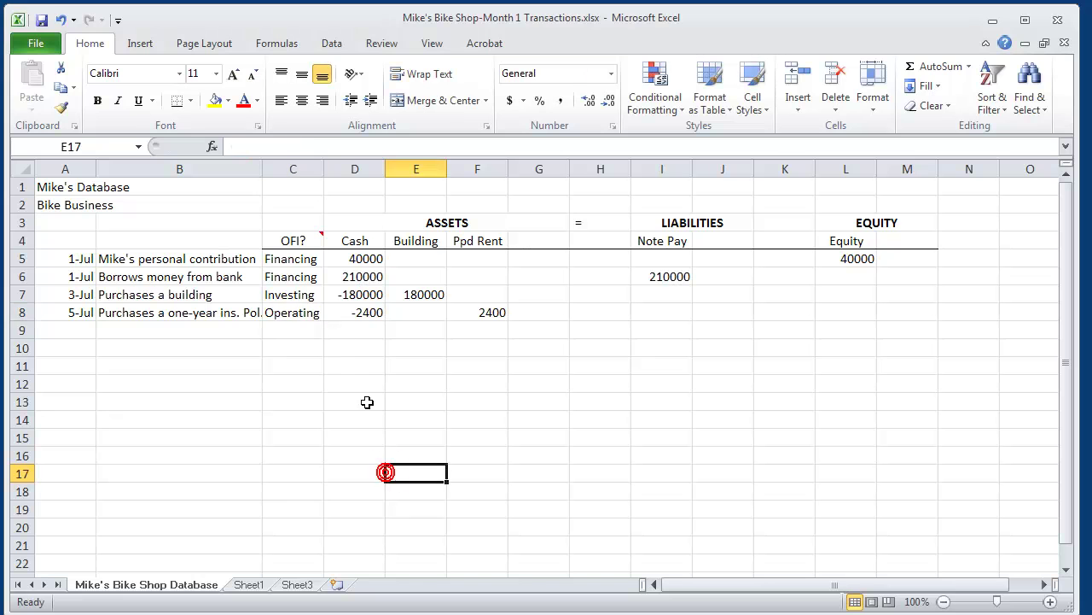
pyautogui.click(309, 314)
pyautogui.click(360, 313)
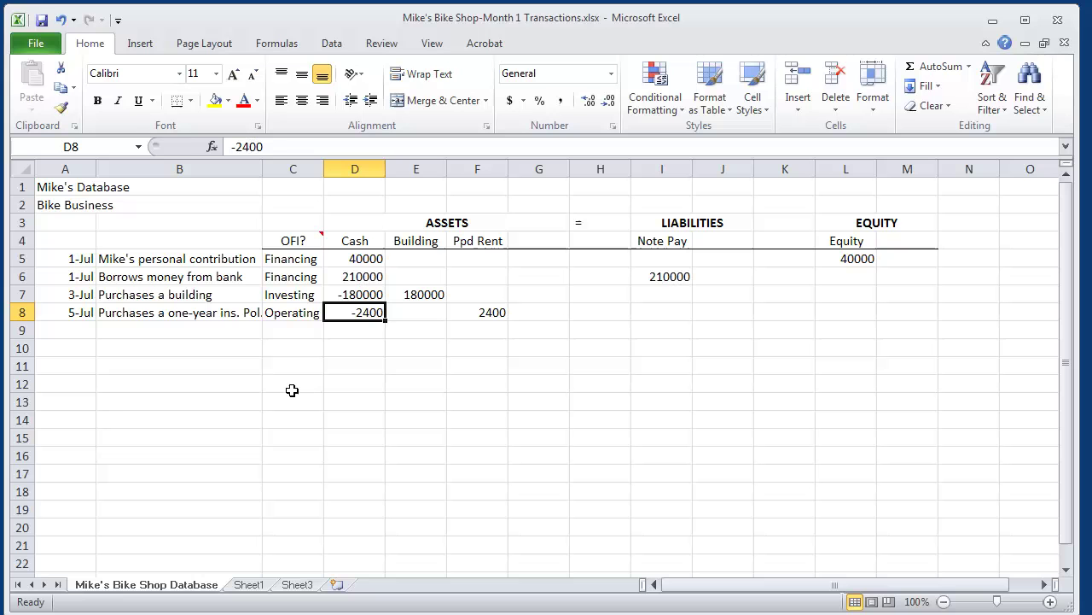
# Enter the date 'Jul 6' and the description 'Buys full page ad' in row 9.
pyautogui.click(74, 326)
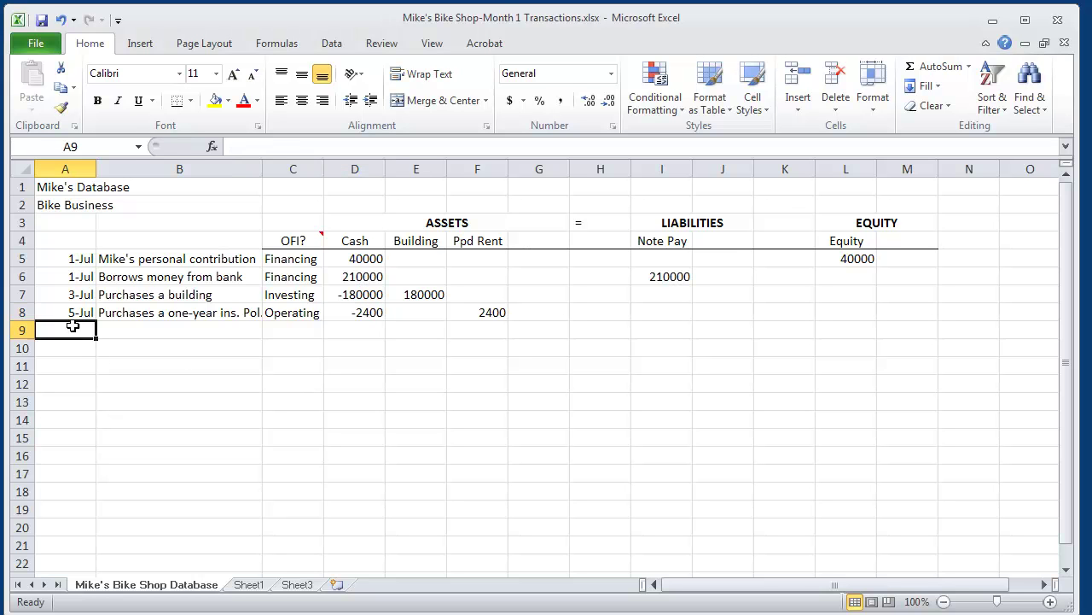
pyautogui.write('Jul')
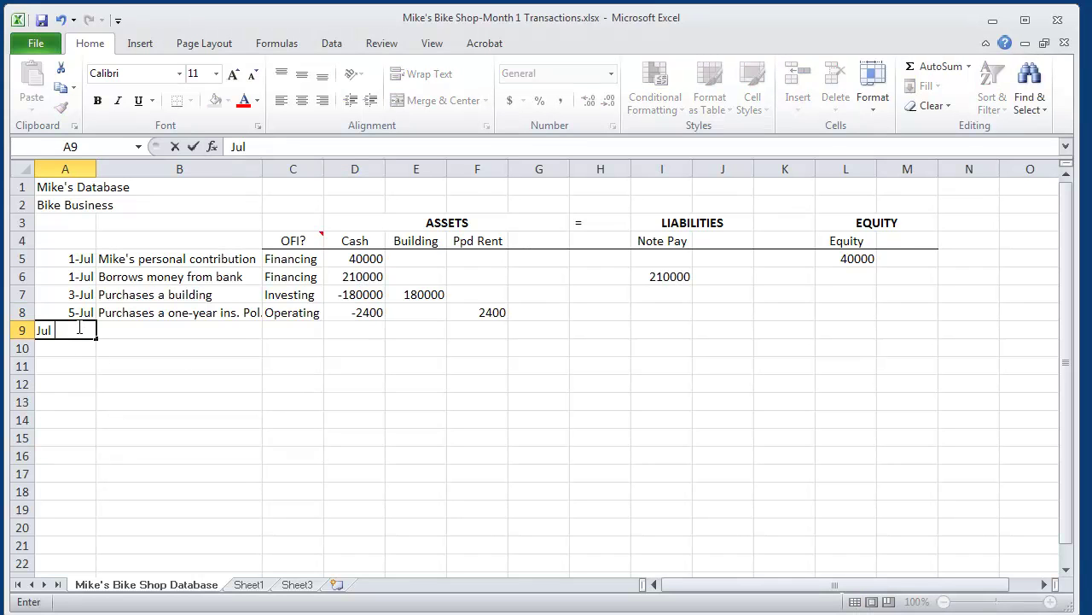
pyautogui.write(' 6')
pyautogui.press('Return')
pyautogui.click(111, 326)
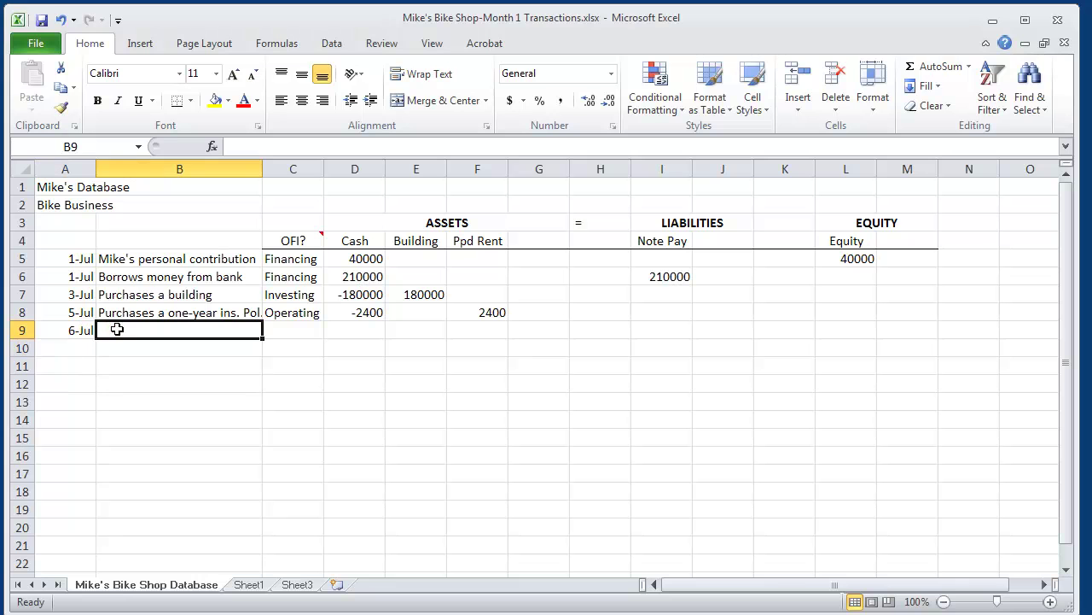
pyautogui.write('Buys full page ad')
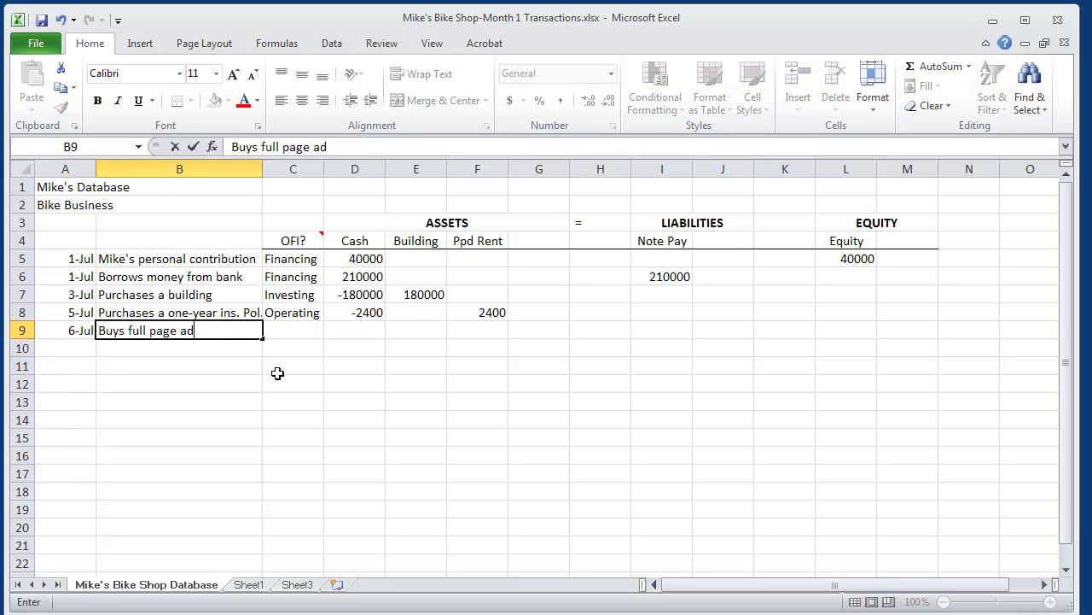
pyautogui.click(277, 378)
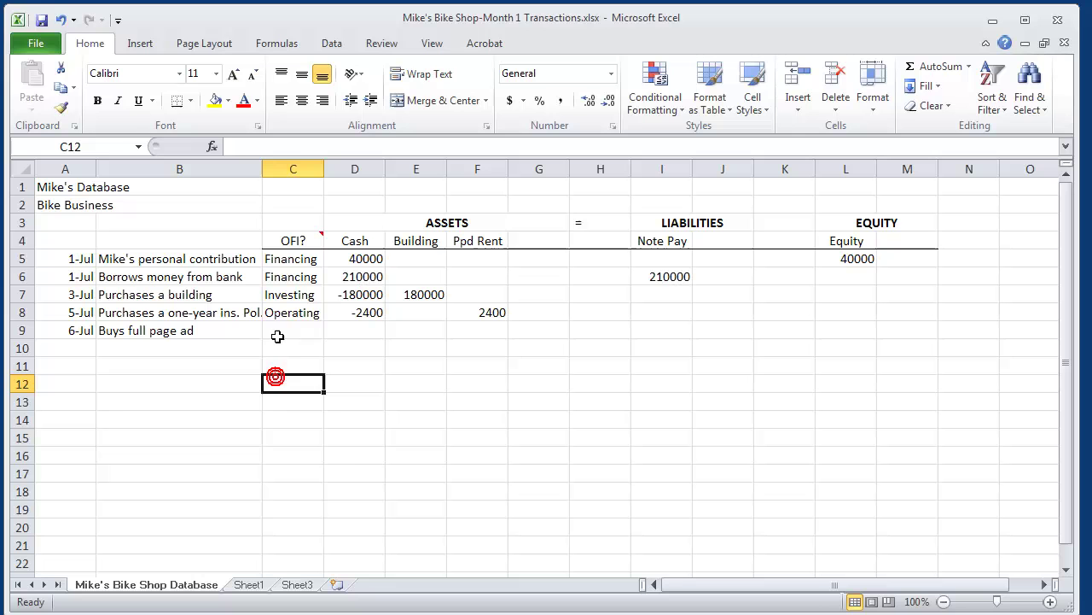
# Classify the ad purchase as Operating and enter -1000 under Cash in D9.
pyautogui.click(279, 330)
pyautogui.write('Operating')
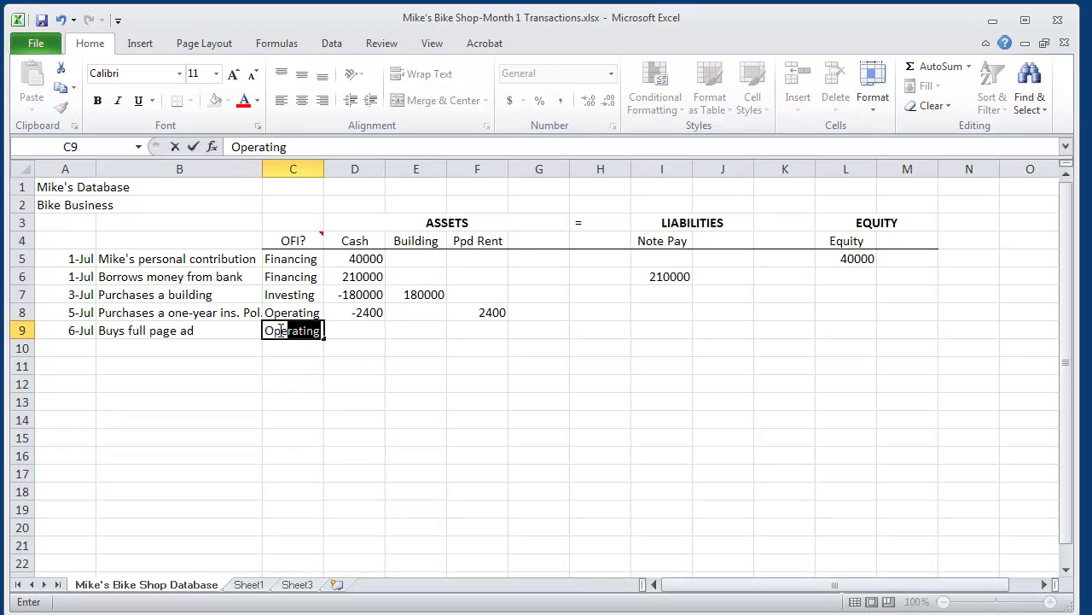
pyautogui.press('Return')
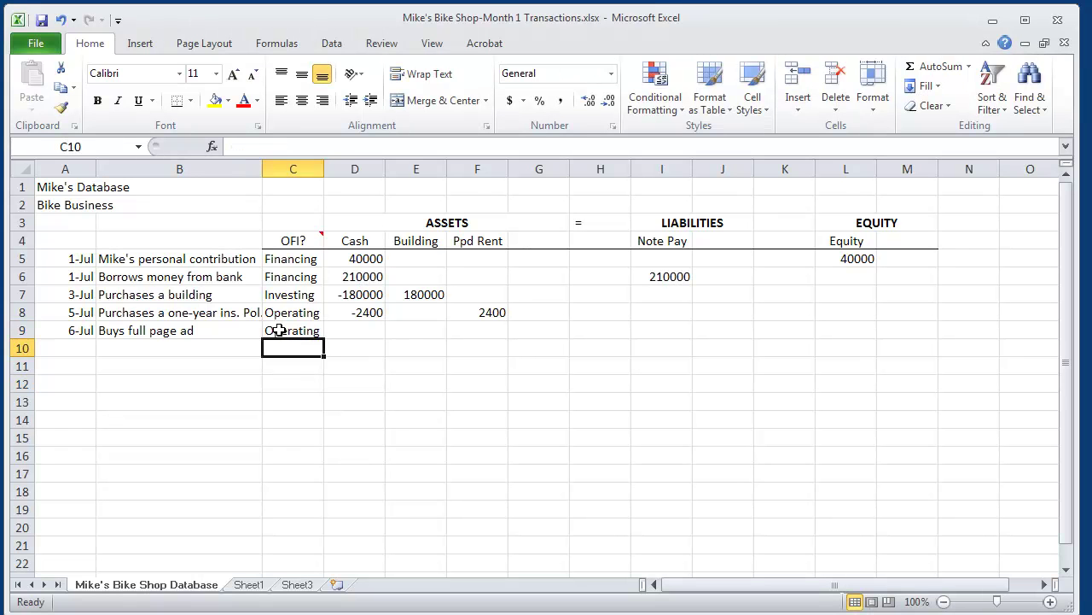
pyautogui.click(350, 330)
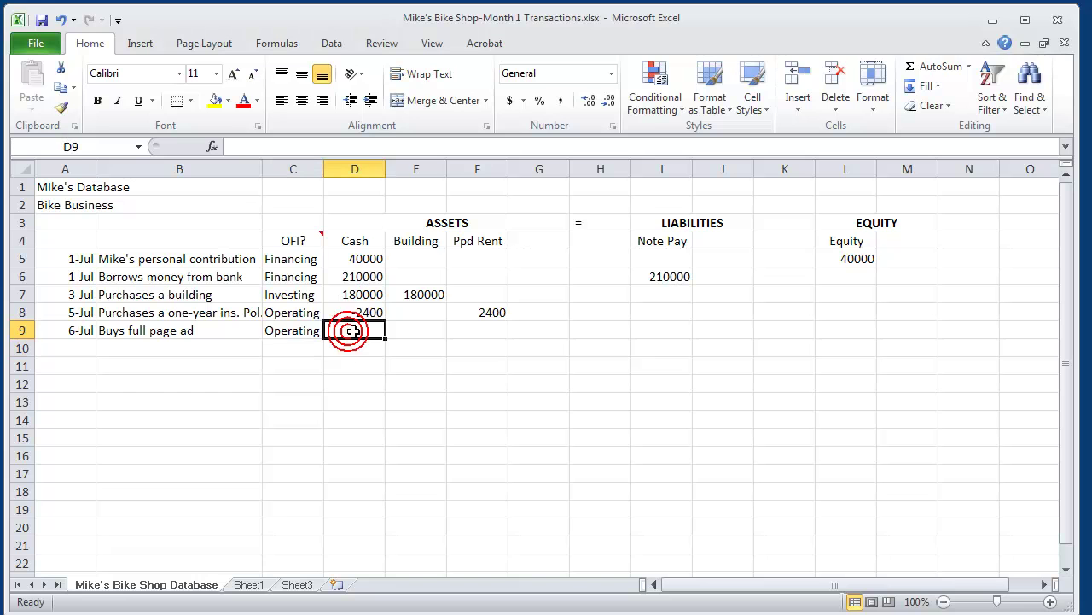
pyautogui.write('-10')
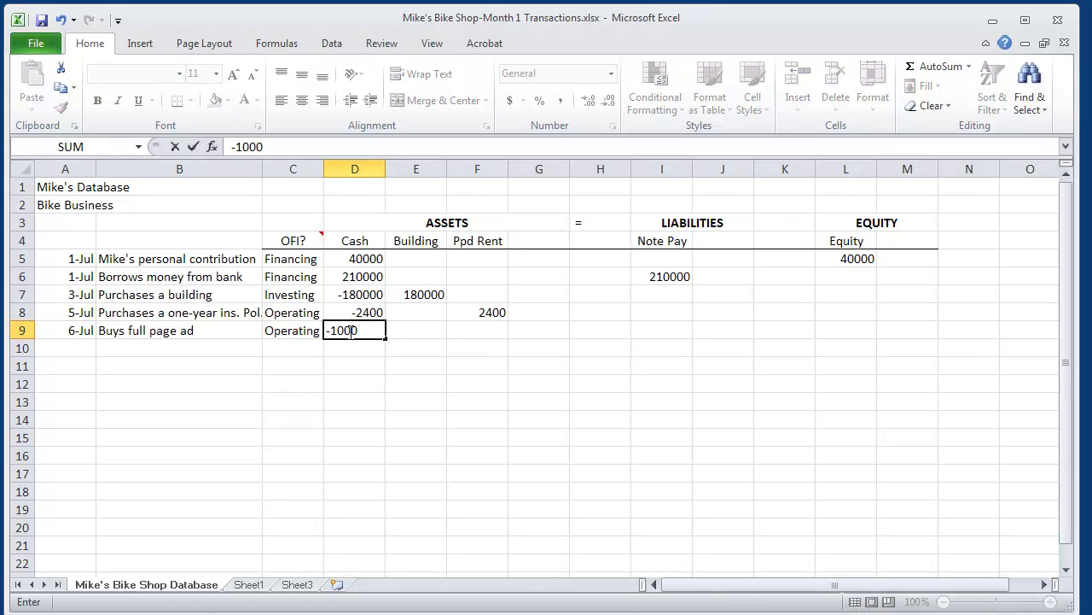
pyautogui.write('00')
pyautogui.click(360, 366)
pyautogui.click(357, 330)
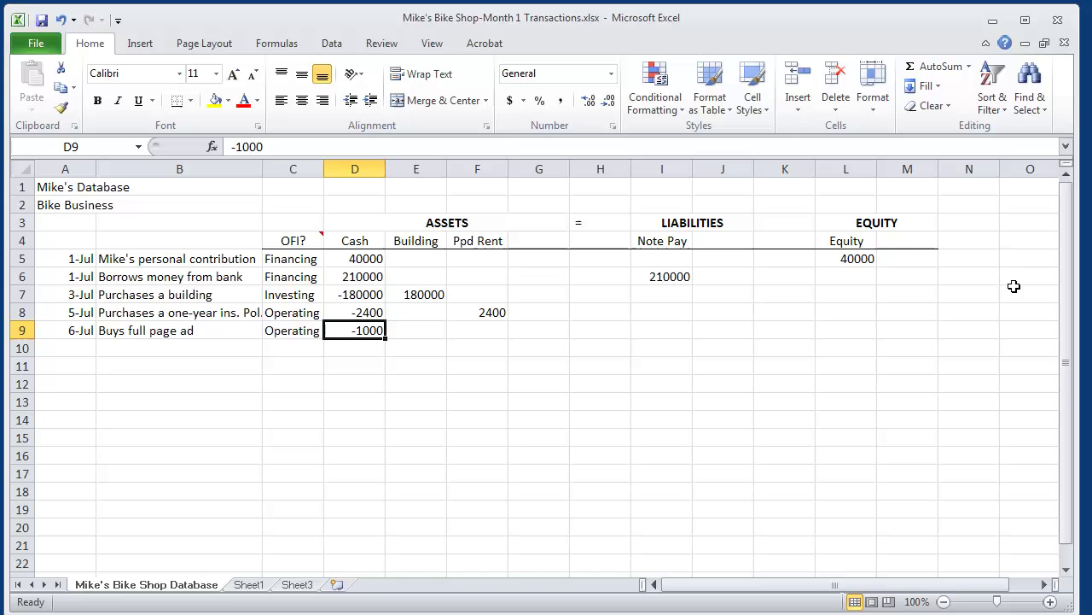
# Rename the equity headings to 'Cont Eq' in L4 and 'Earned Eq' in M4.
pyautogui.click(851, 242)
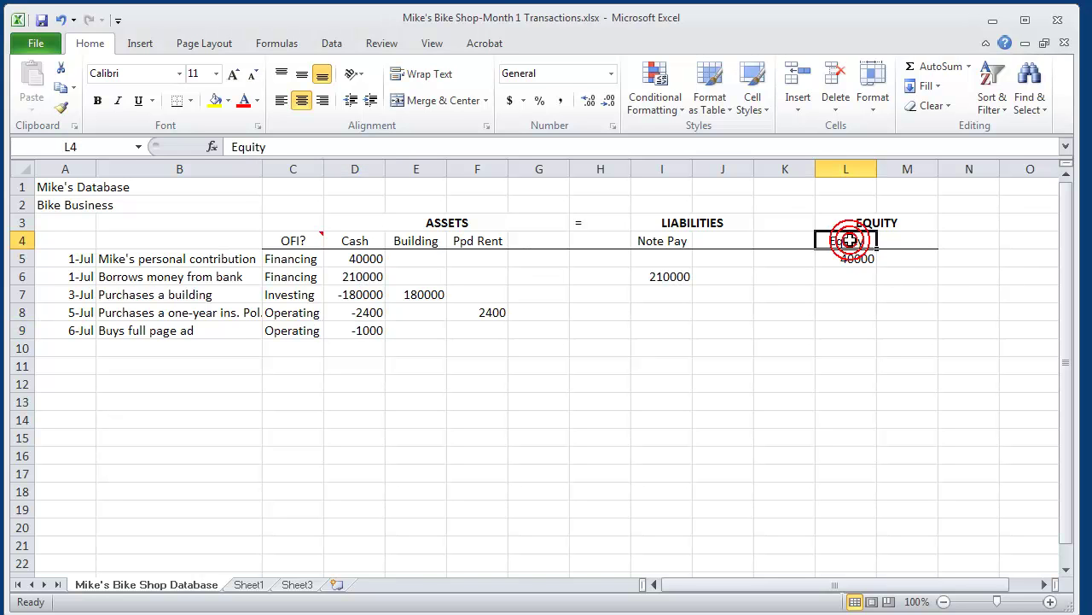
pyautogui.write('Cont Eq')
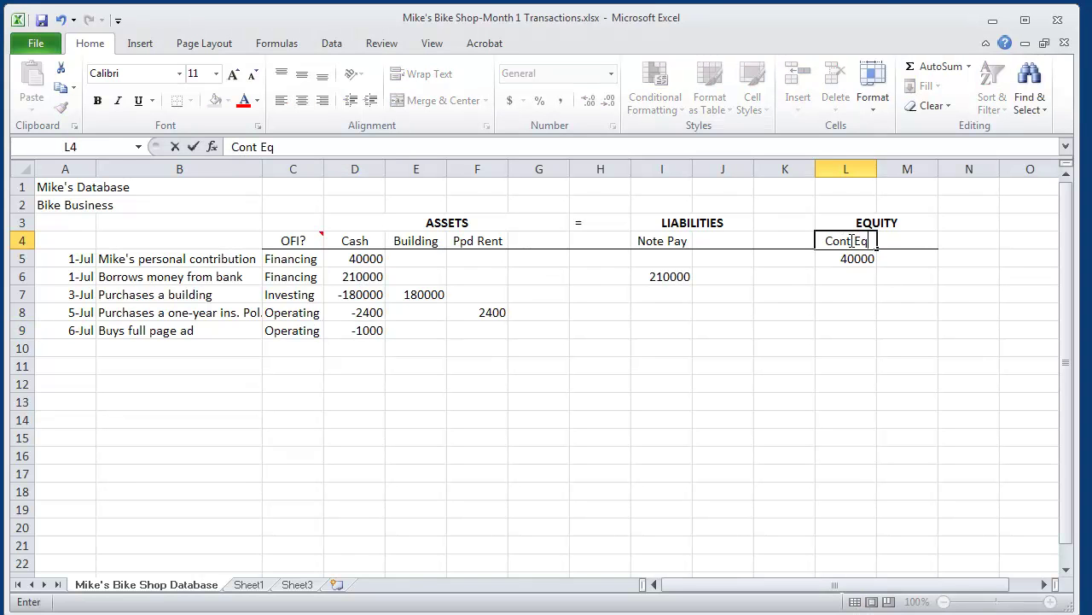
pyautogui.click(908, 241)
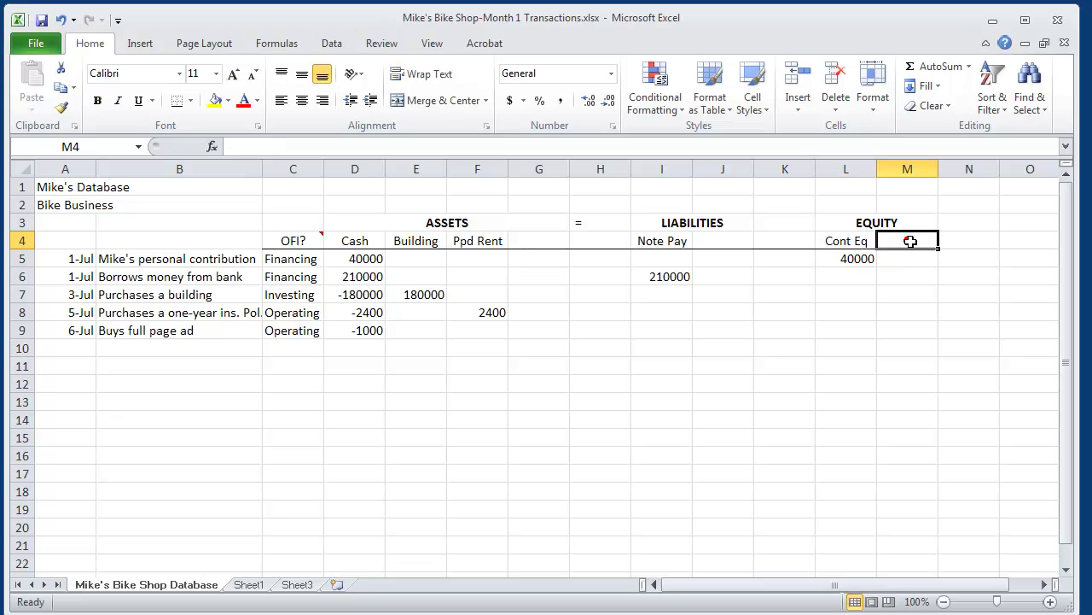
pyautogui.write('Ear')
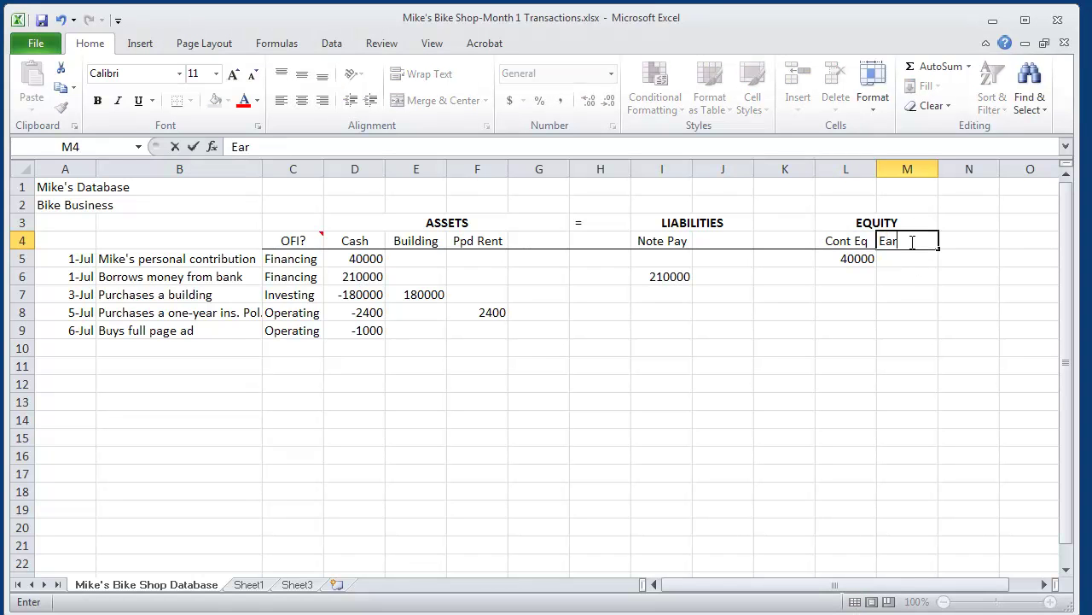
pyautogui.write('ned Eq')
pyautogui.click(903, 433)
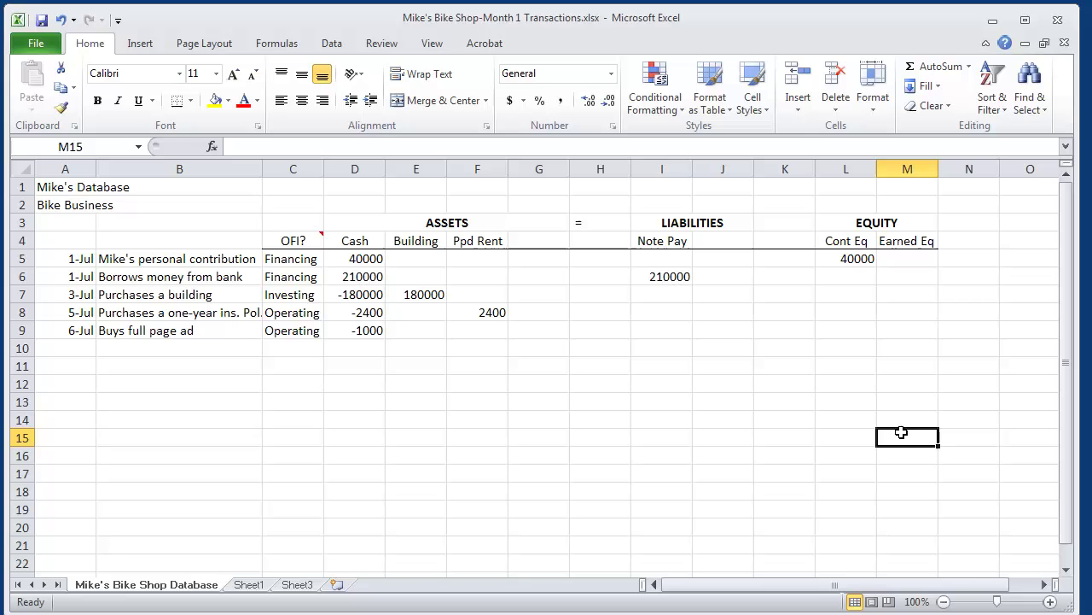
# Enter -1000 in M9 under Earned Eq and label it 'Expense-Advertising' in N9.
pyautogui.click(367, 331)
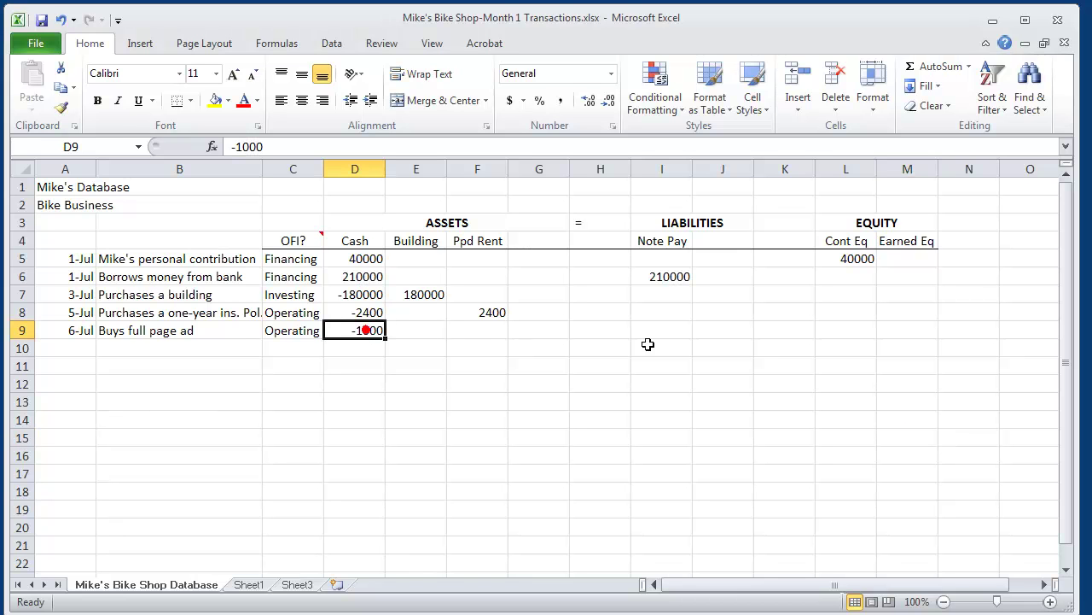
pyautogui.click(890, 331)
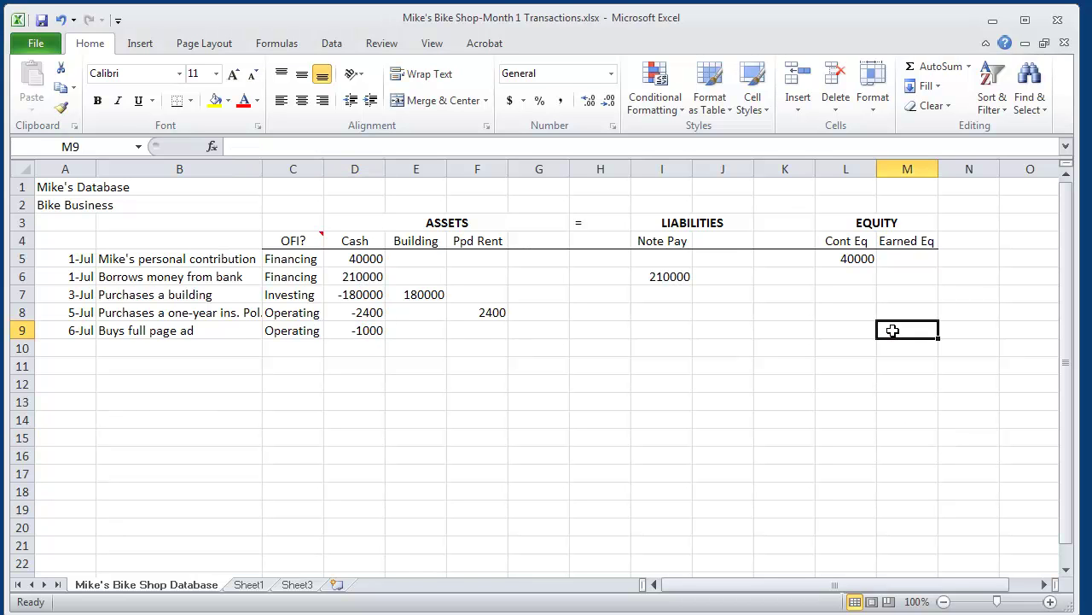
pyautogui.write('-1000')
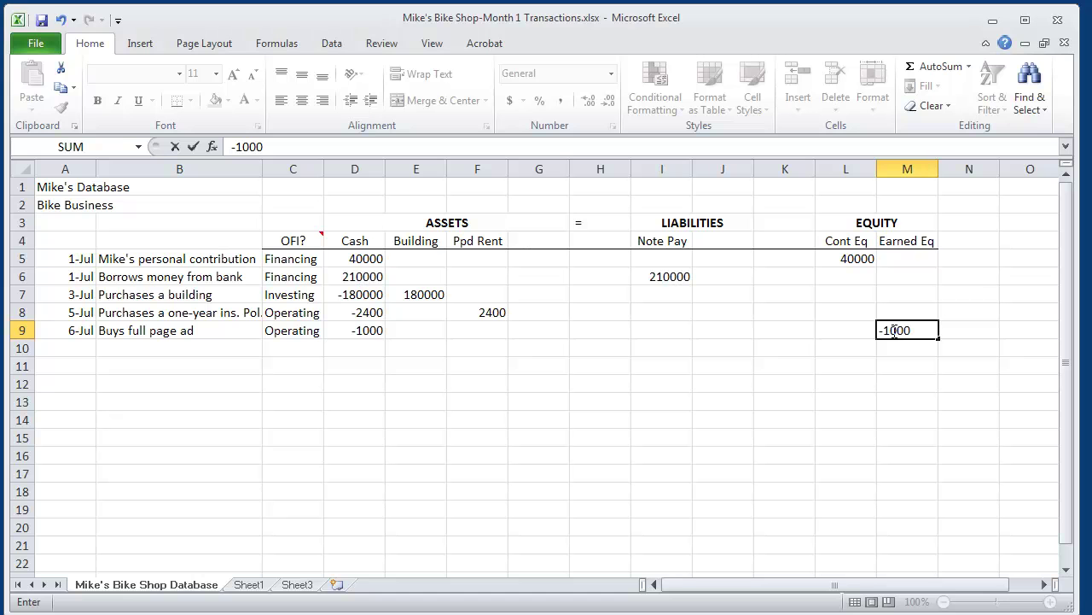
pyautogui.click(954, 329)
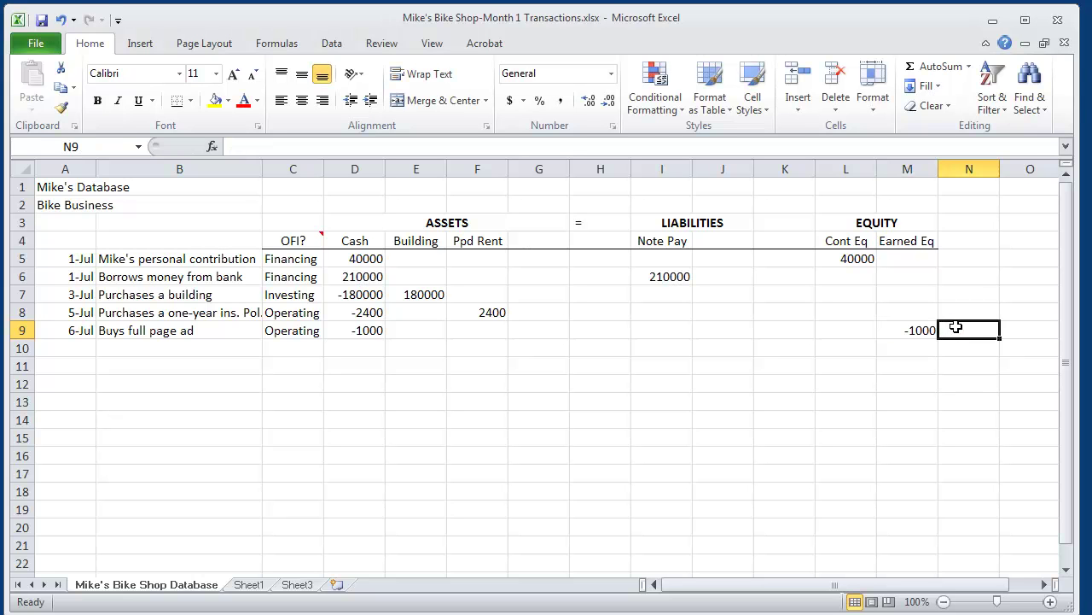
pyautogui.write('Expense-Advert')
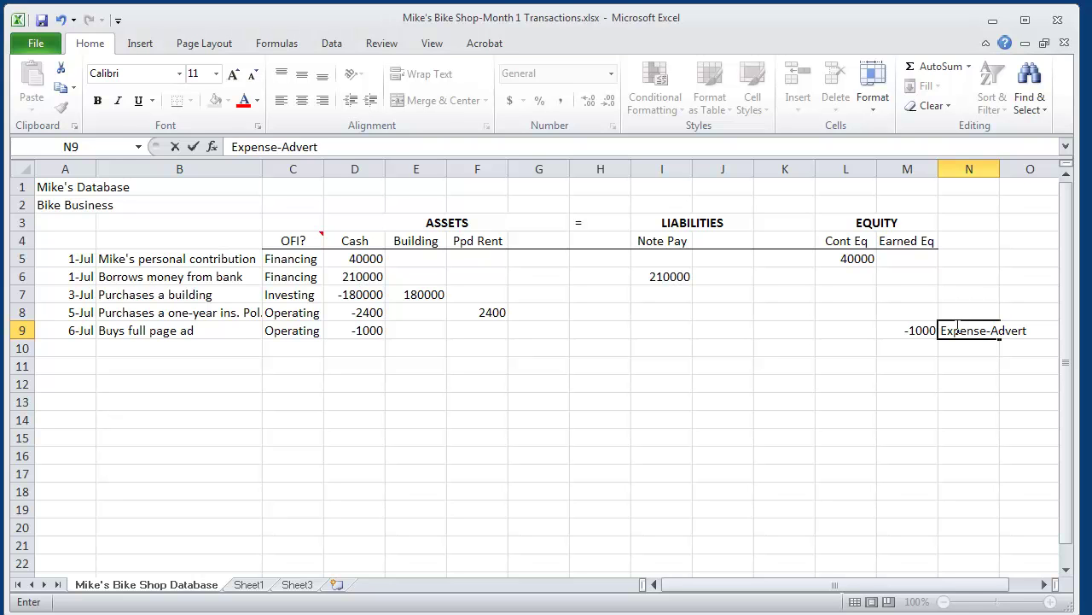
pyautogui.write('ising')
pyautogui.press('Return')
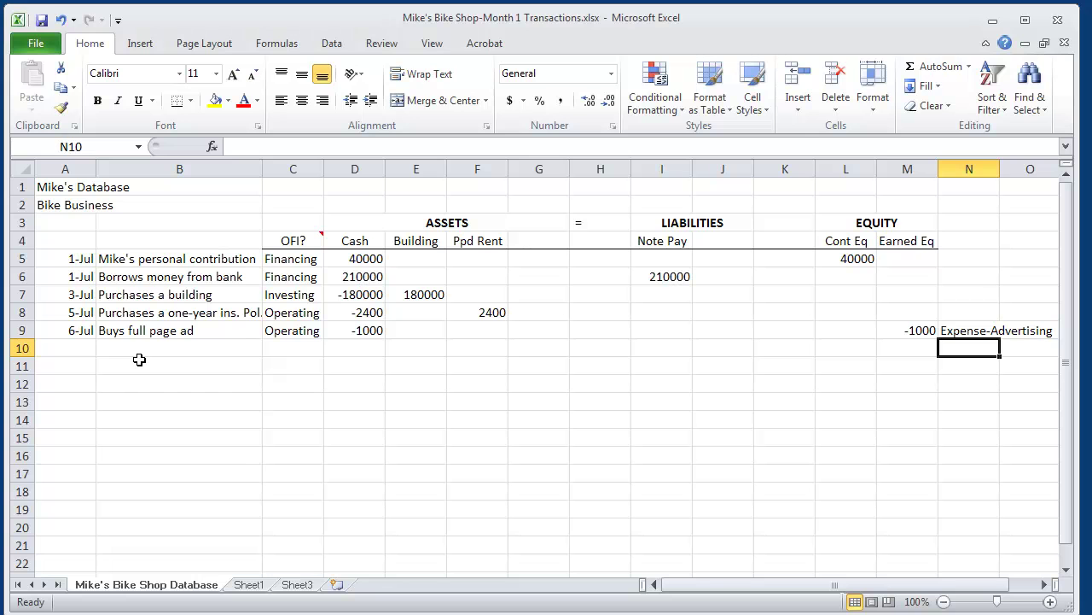
# Enter 'Jul 7' and 'Buy ten bikes for $1,000 ea.' in row 10.
pyautogui.click(74, 345)
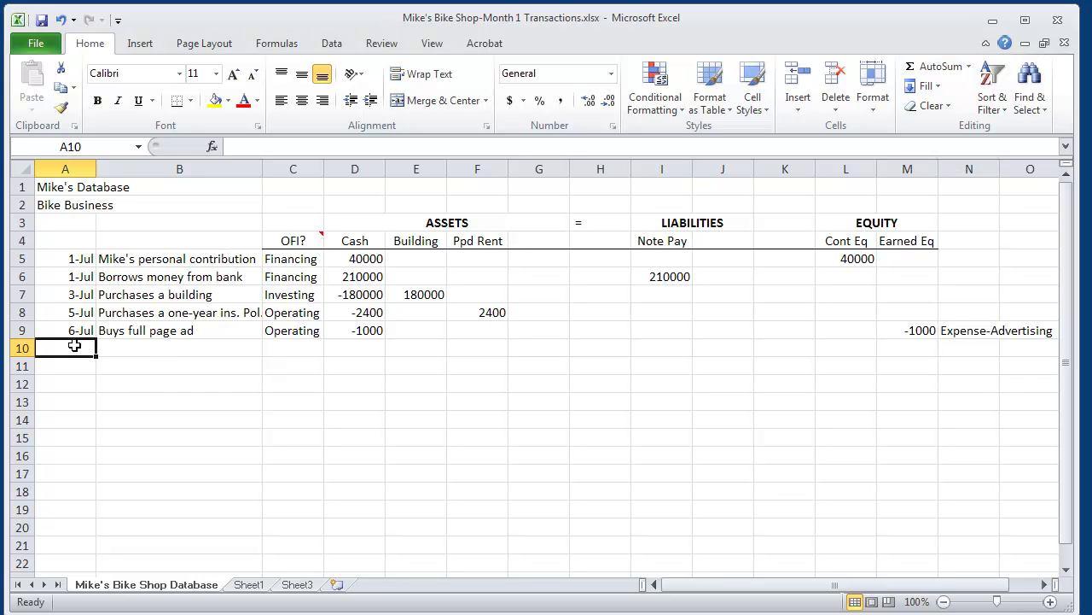
pyautogui.write('Jul')
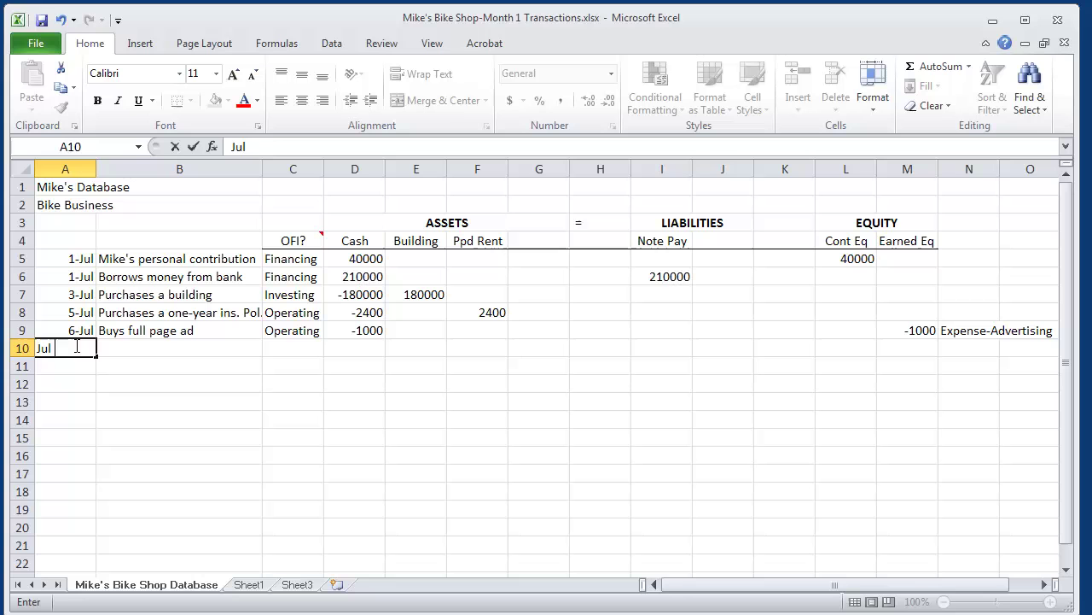
pyautogui.write(' 7')
pyautogui.press('Return')
pyautogui.click(140, 346)
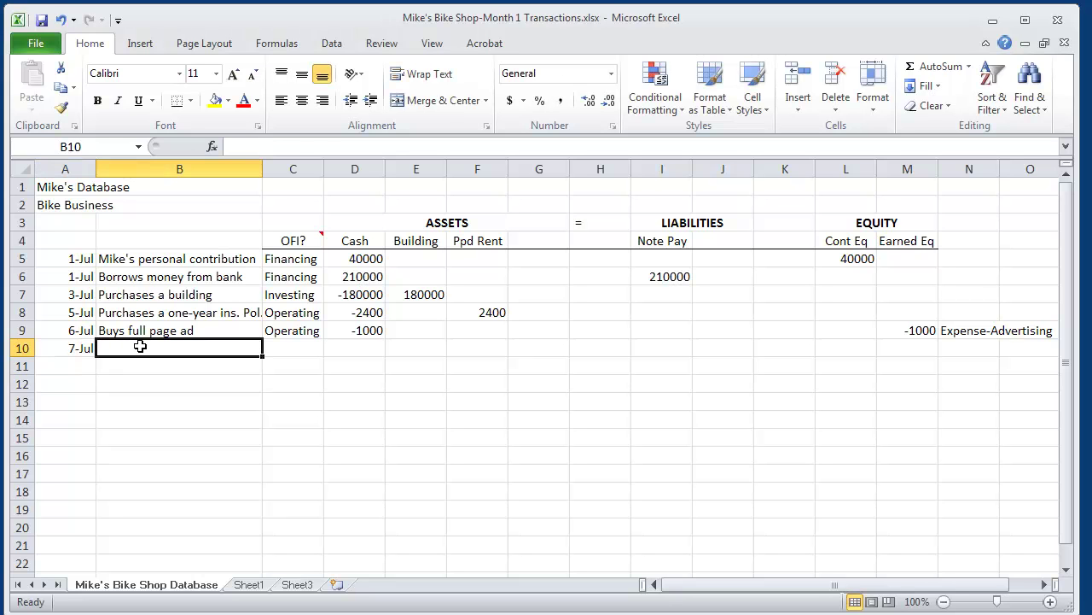
pyautogui.write('Buy')
pyautogui.press('BackSpace')
pyautogui.press('BackSpace')
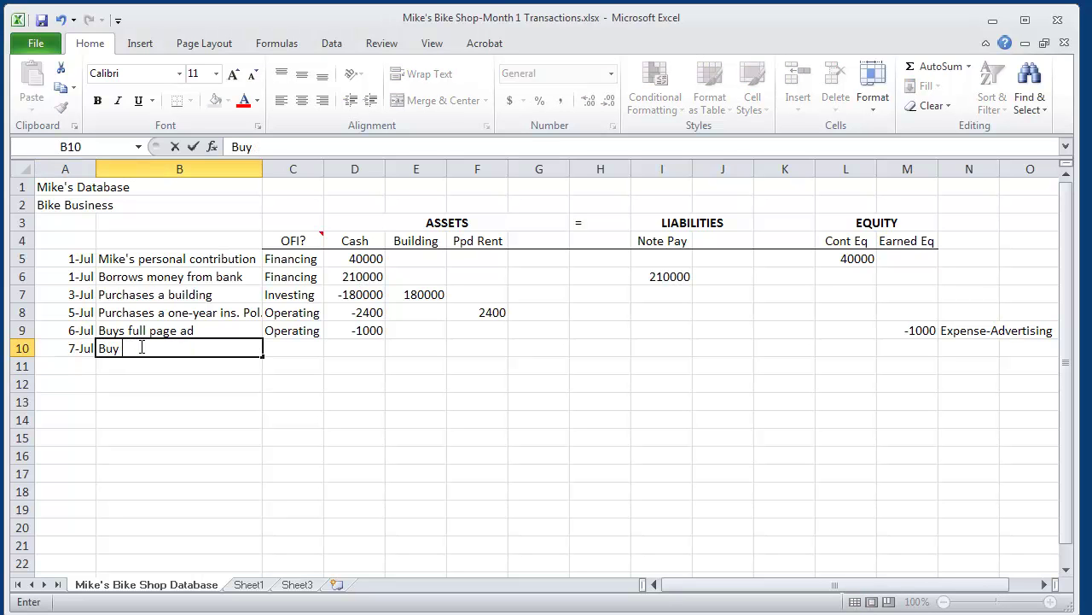
pyautogui.write('ten bikes for')
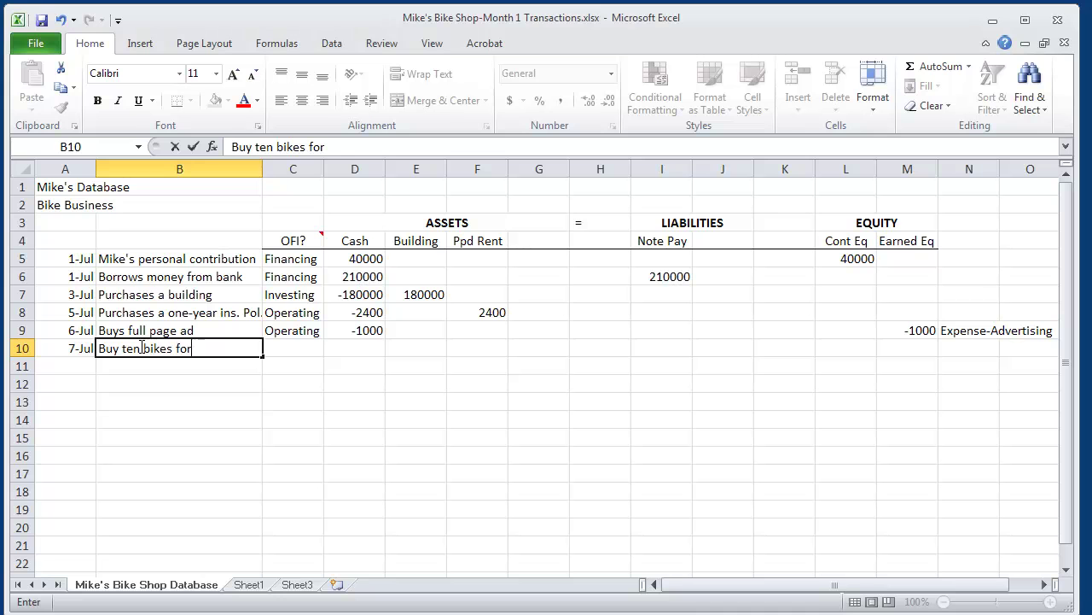
pyautogui.write(' $1,000 ea')
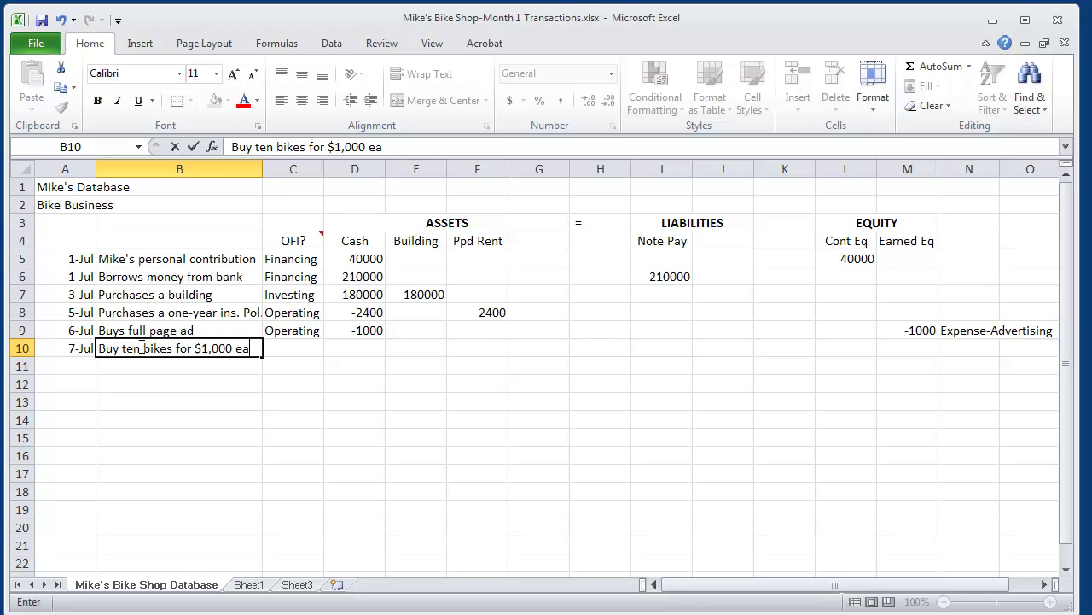
pyautogui.write('.')
# Enter the formula =-1000*10 in D10 for a -10000 Cash outflow.
pyautogui.click(335, 348)
pyautogui.write('=-')
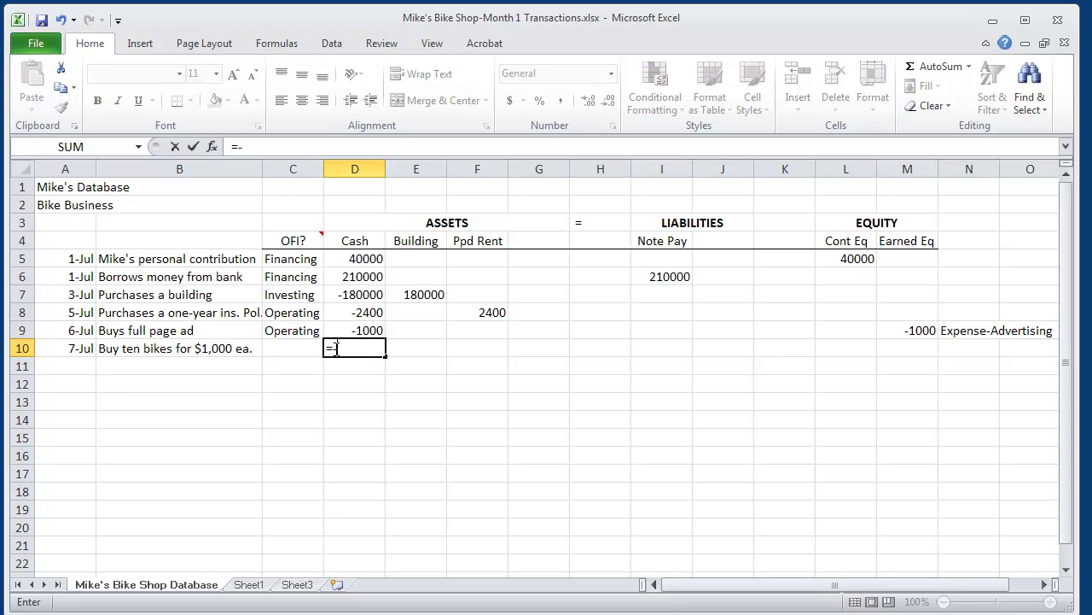
pyautogui.write('1000')
pyautogui.write('0*10')
pyautogui.press('Return')
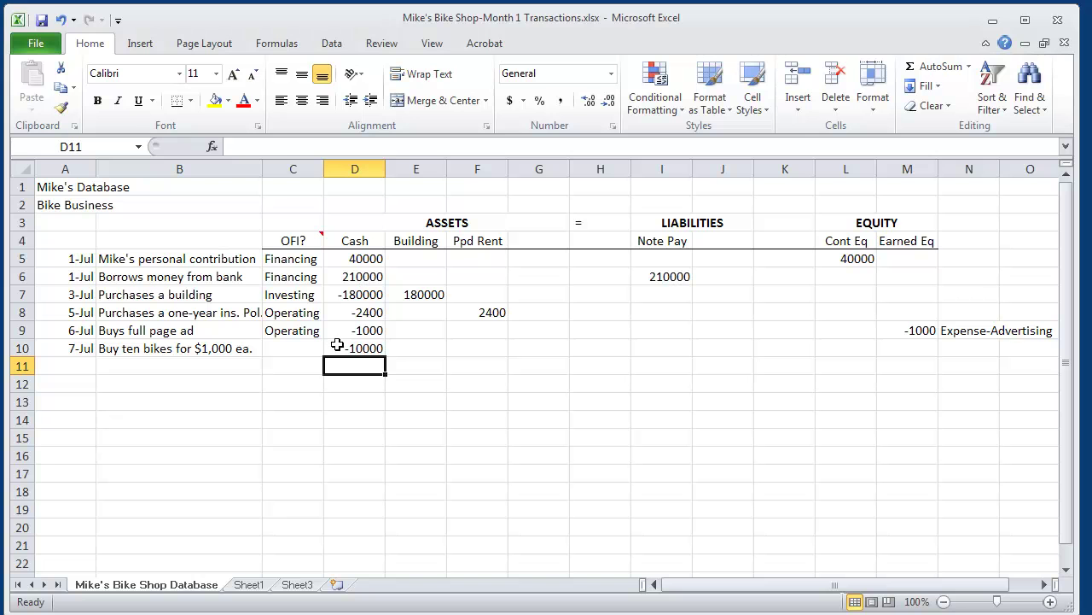
pyautogui.click(337, 346)
# Add a 'Bike Inv'y' heading in G4, enter 10000 in G10, and copy Operating into C10.
pyautogui.click(550, 240)
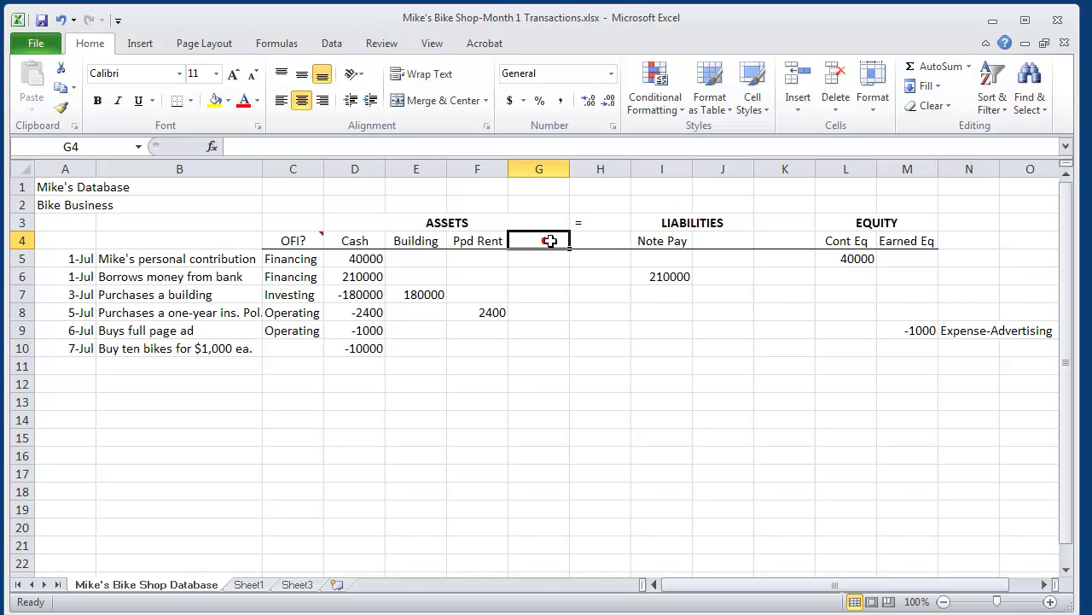
pyautogui.write('Bike Inv')
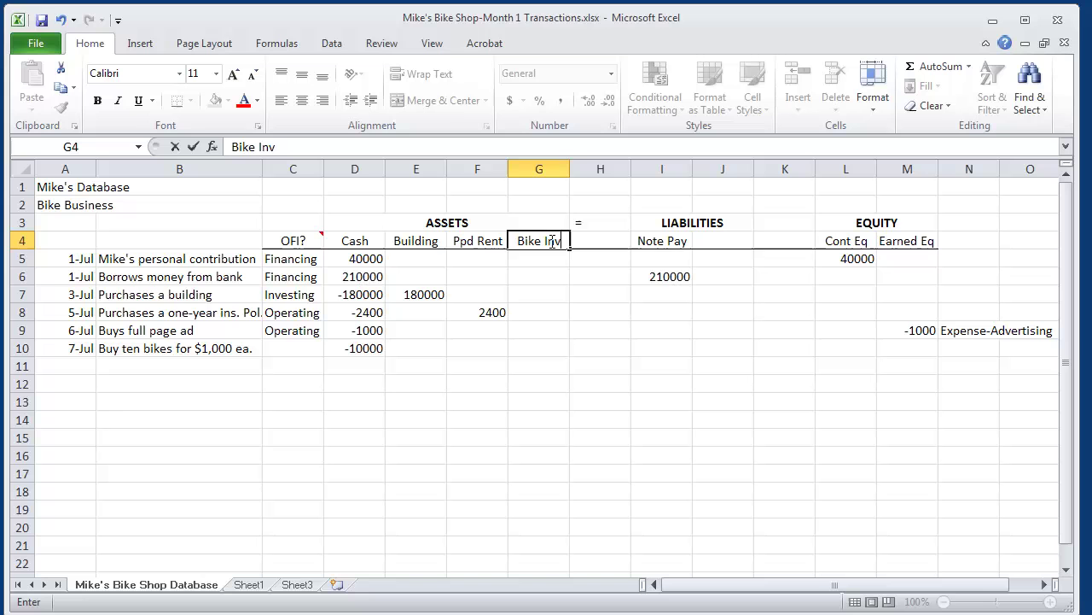
pyautogui.write("'y")
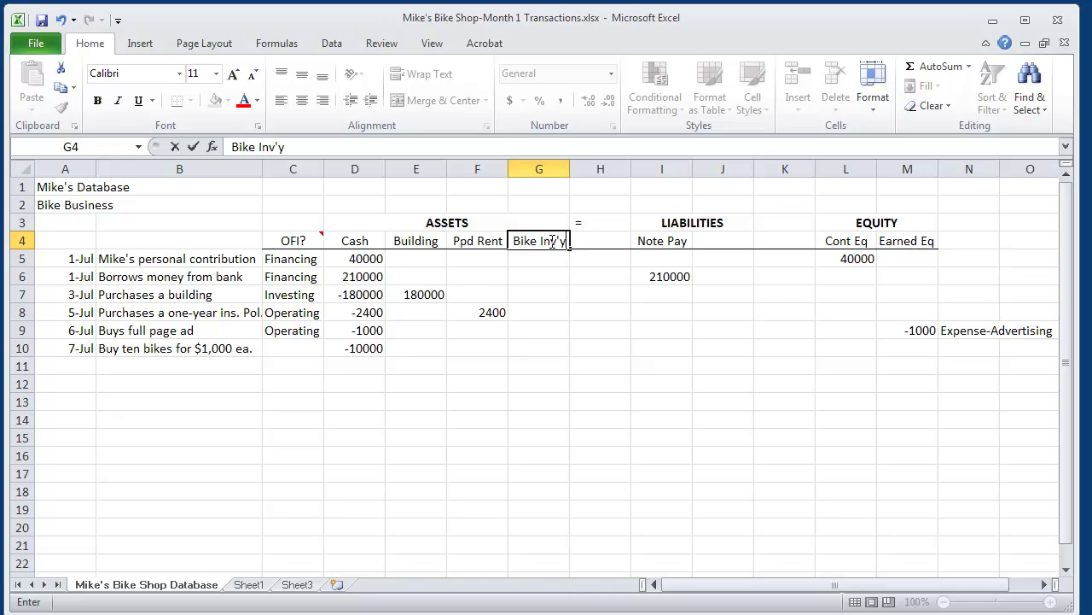
pyautogui.press('Return')
pyautogui.click(547, 345)
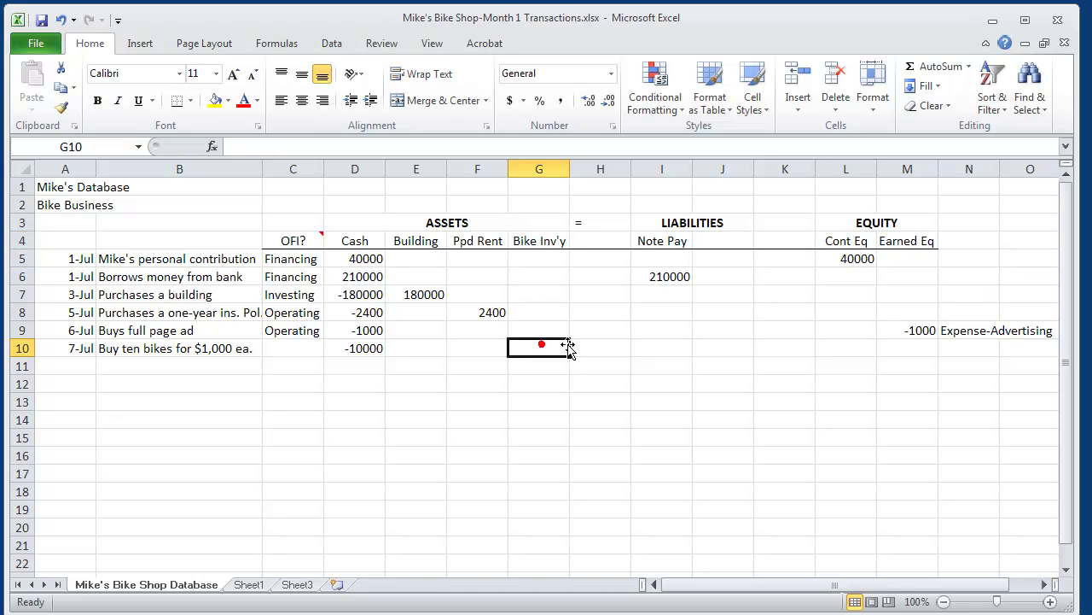
pyautogui.write('10000')
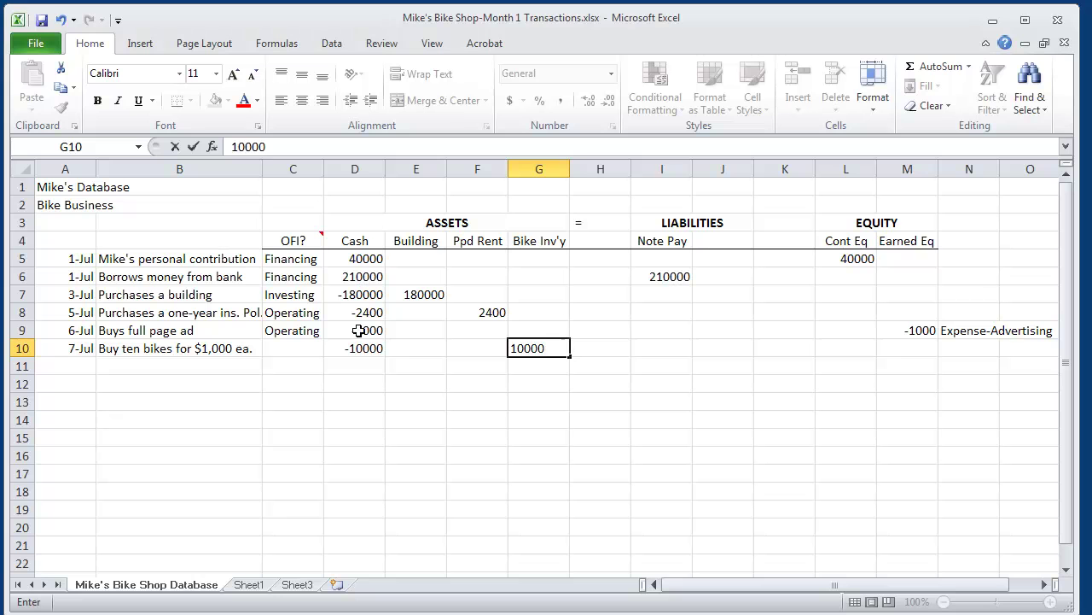
pyautogui.moveTo(305, 342); pyautogui.dragTo(324, 358)
pyautogui.click(301, 332)
pyautogui.click(357, 406)
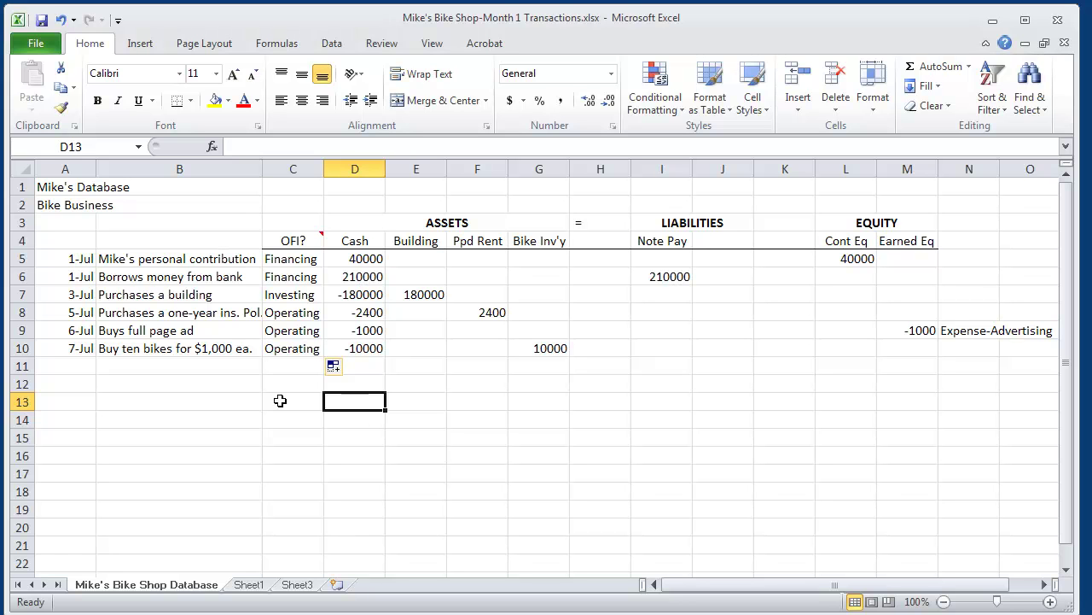
# Enter 'July 31' and 'Sells ten bikes for $3,000' in row 11.
pyautogui.click(63, 368)
pyautogui.write('J')
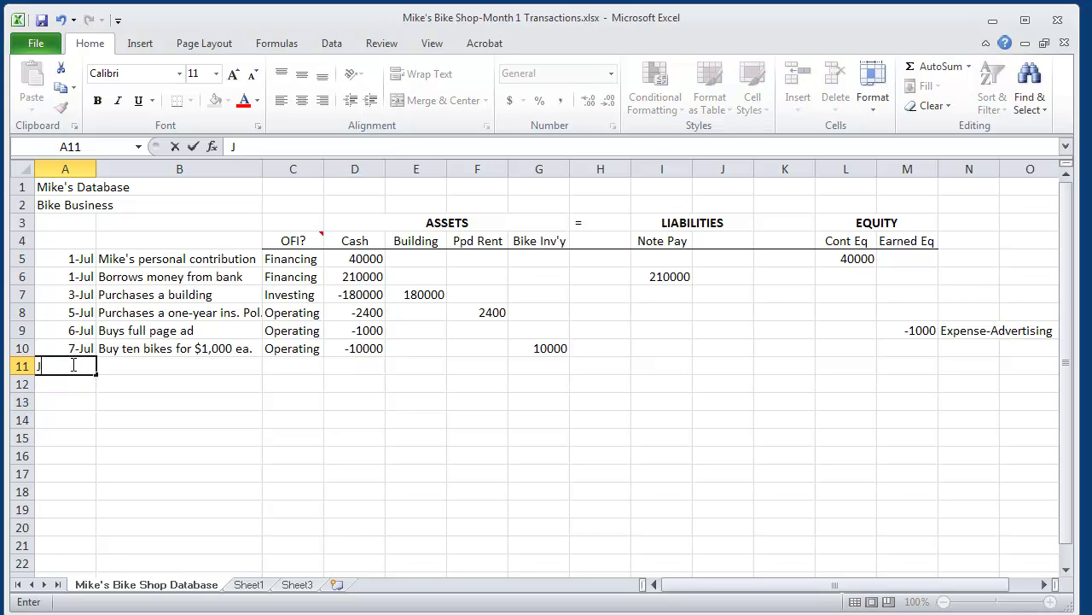
pyautogui.write('uly 31')
pyautogui.press('Return')
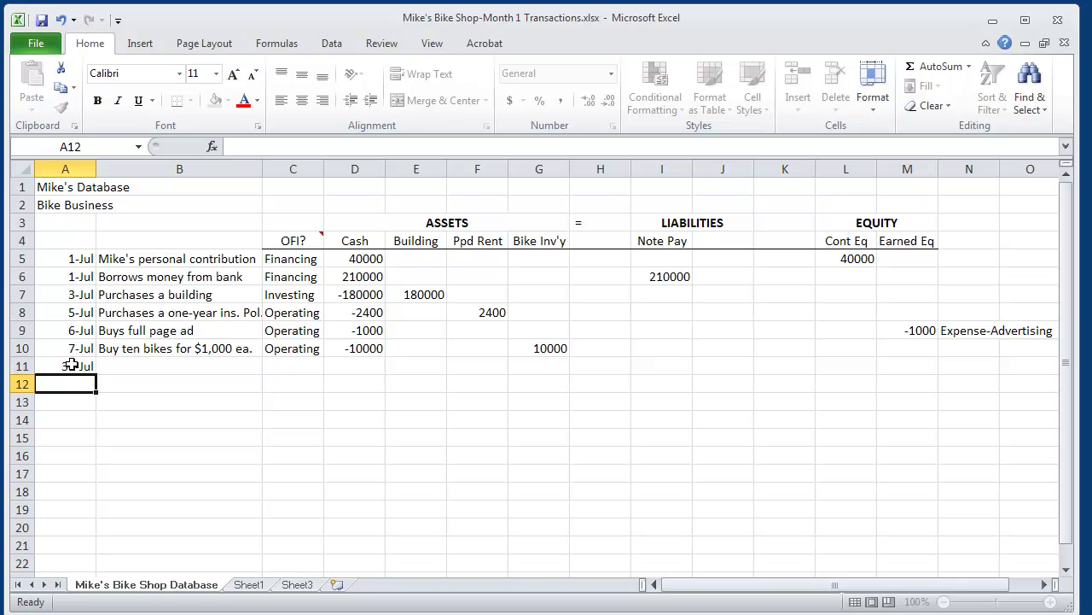
pyautogui.click(126, 364)
pyautogui.write('Se')
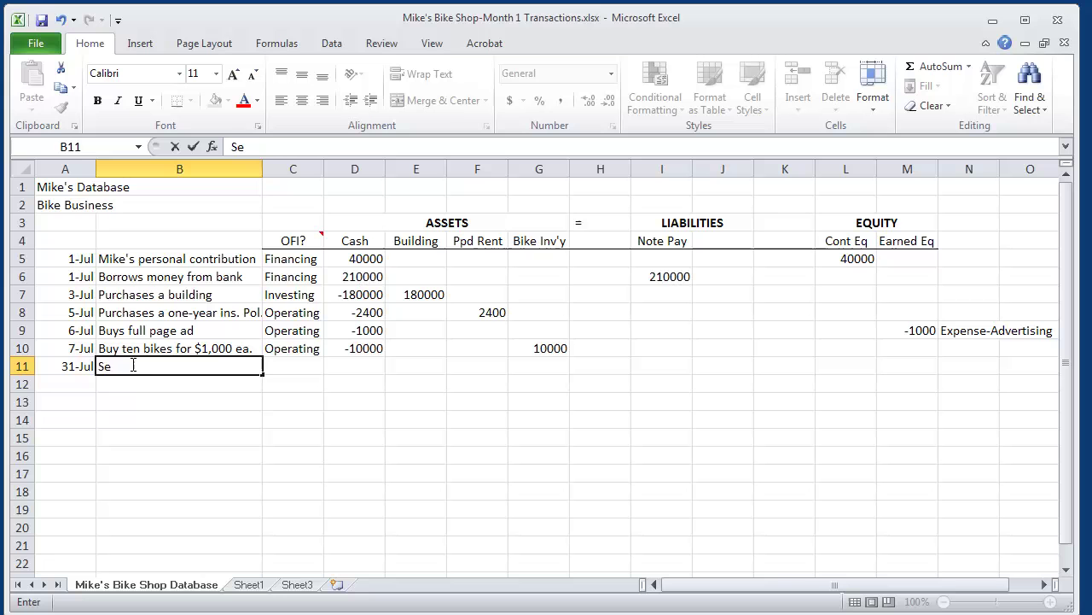
pyautogui.write('el;slls ten biks')
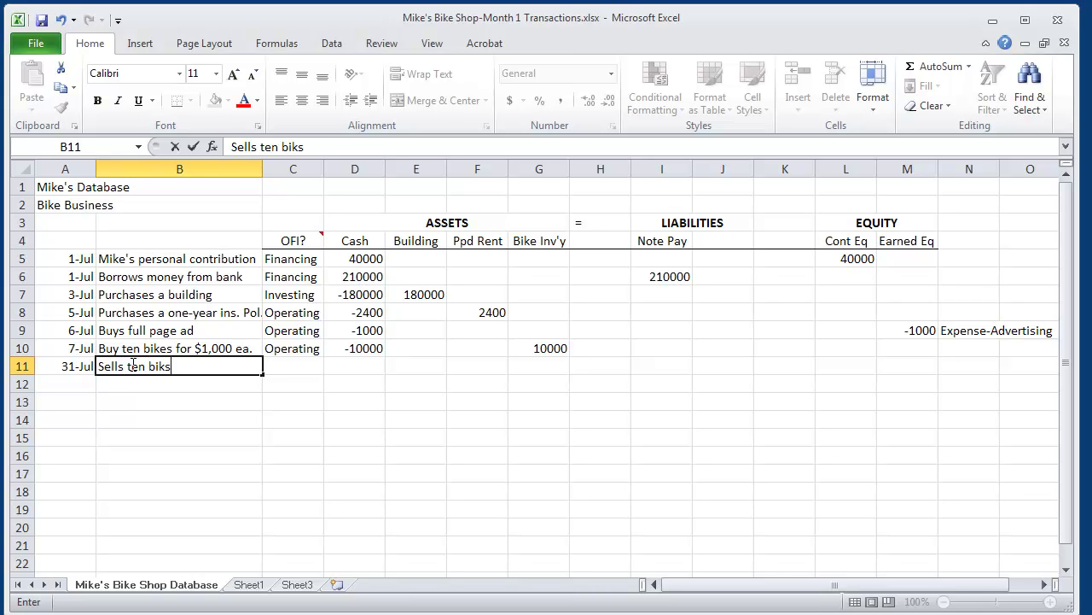
pyautogui.press('BackSpace')
pyautogui.write('es for $3,00')
pyautogui.write('000')
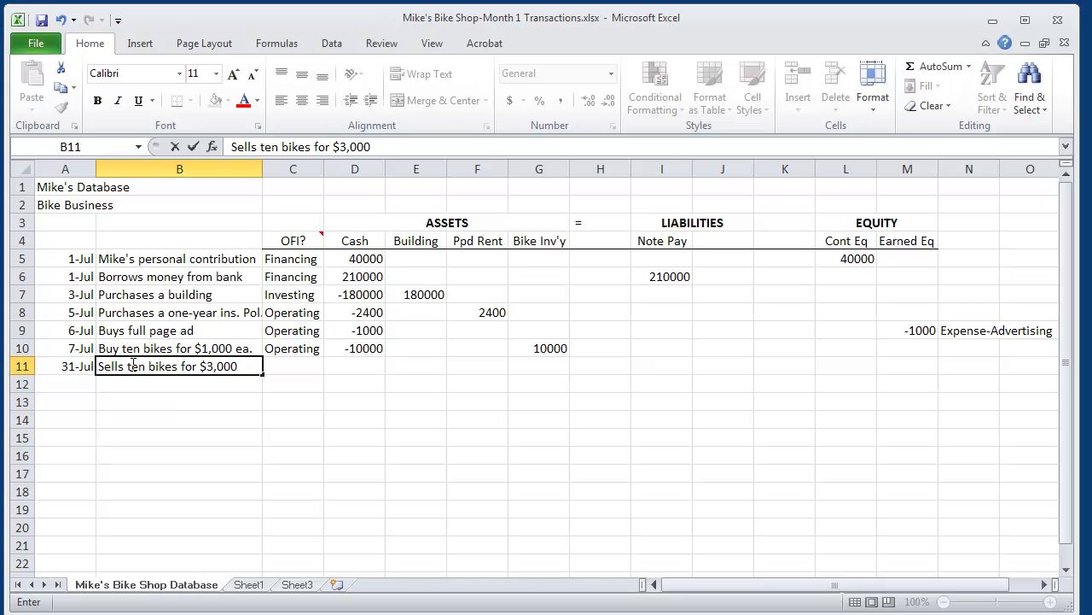
# Enter the formula =3000*10 in D11 for 30000 Cash.
pyautogui.click(333, 365)
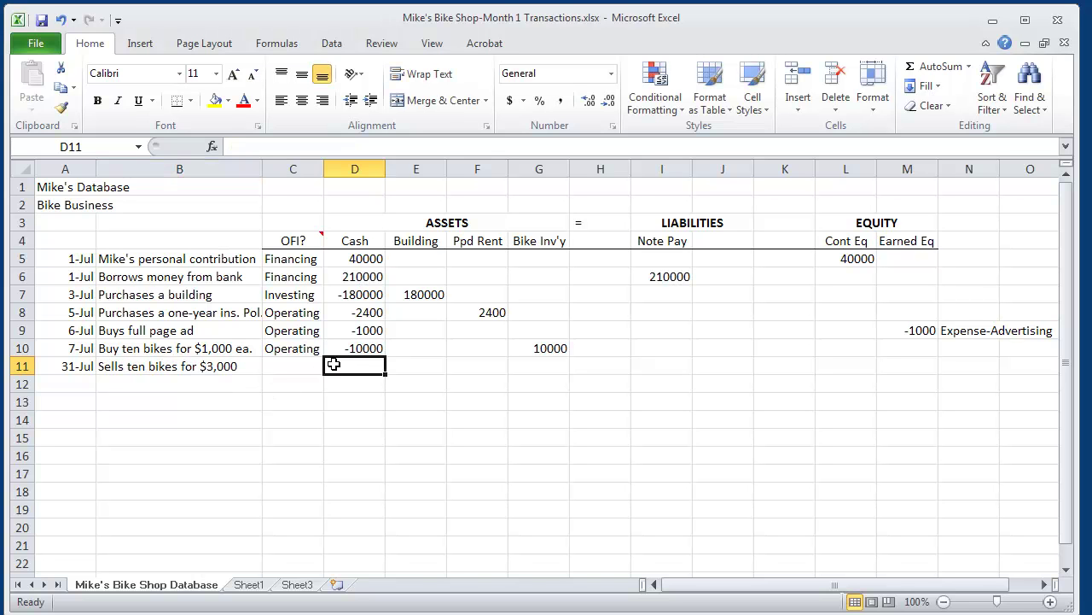
pyautogui.write('=1000')
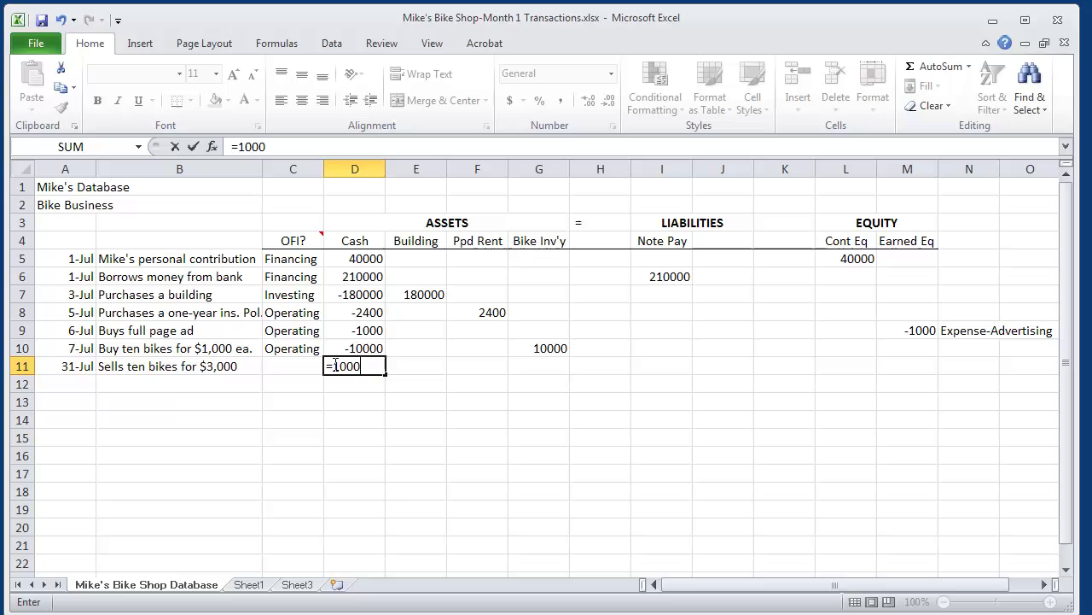
pyautogui.press('BackSpace')
pyautogui.press('BackSpace')
pyautogui.press('BackSpace')
pyautogui.write('300')
pyautogui.press('Return')
pyautogui.click(346, 367)
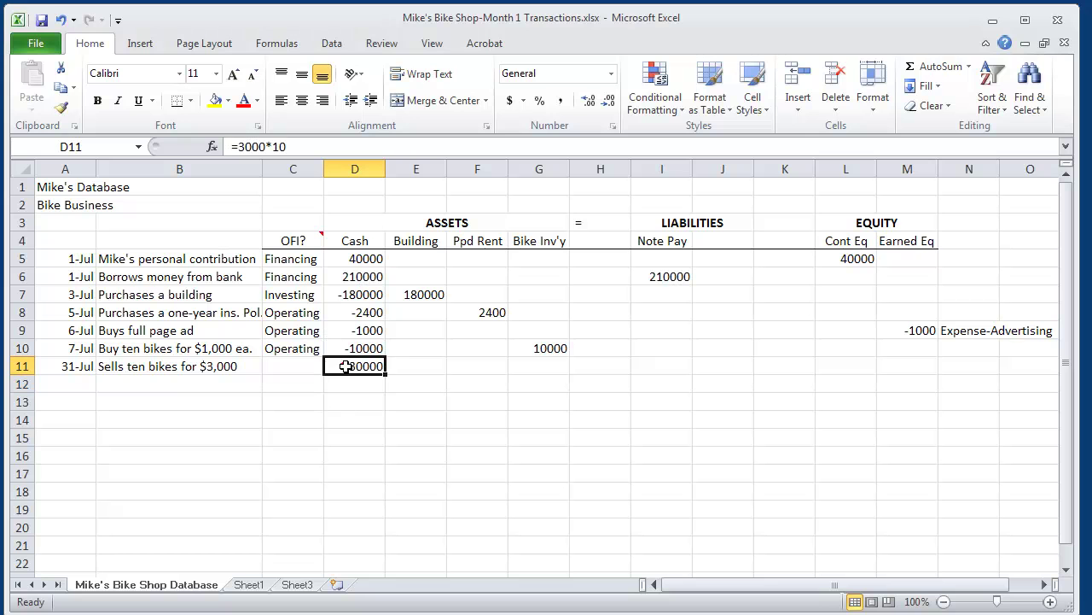
# Enter 30000 under Earned Eq in M11 and start the 'Revenue-Bike' label beside it.
pyautogui.click(894, 367)
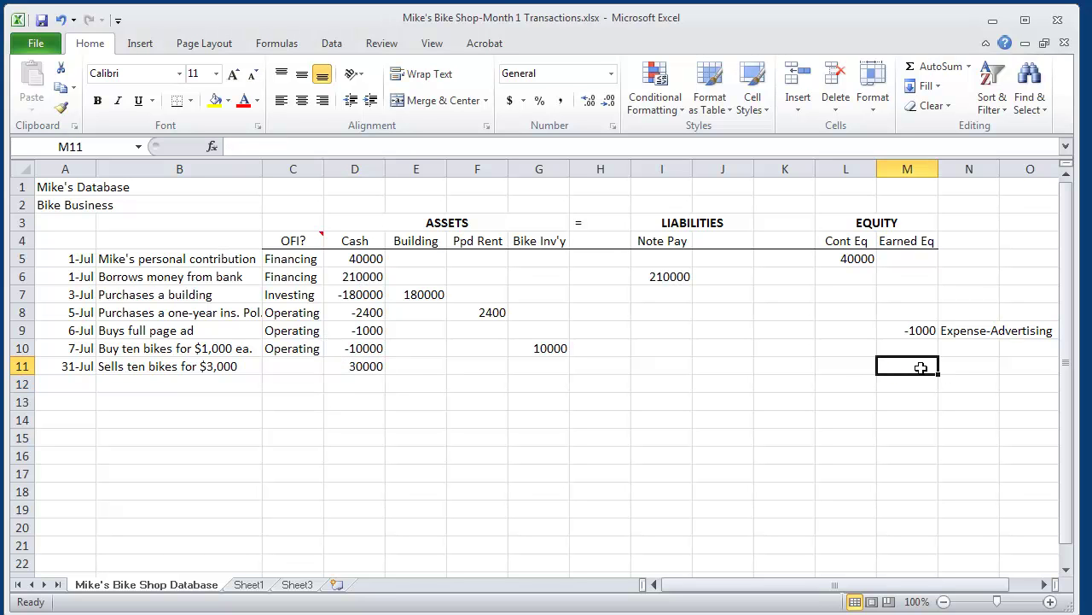
pyautogui.write('3000')
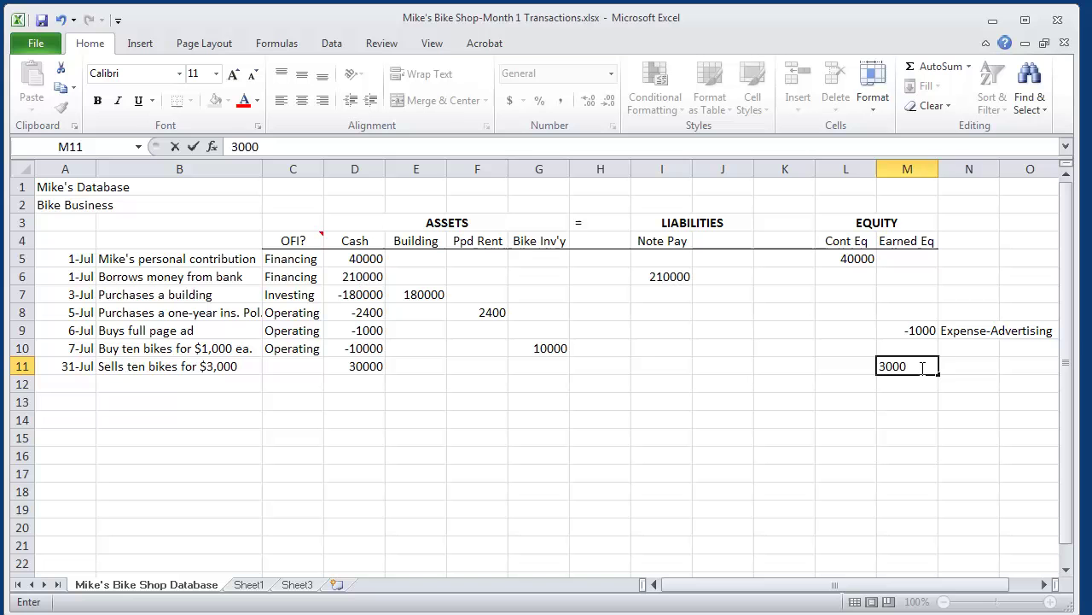
pyautogui.write('0')
pyautogui.press('Tab')
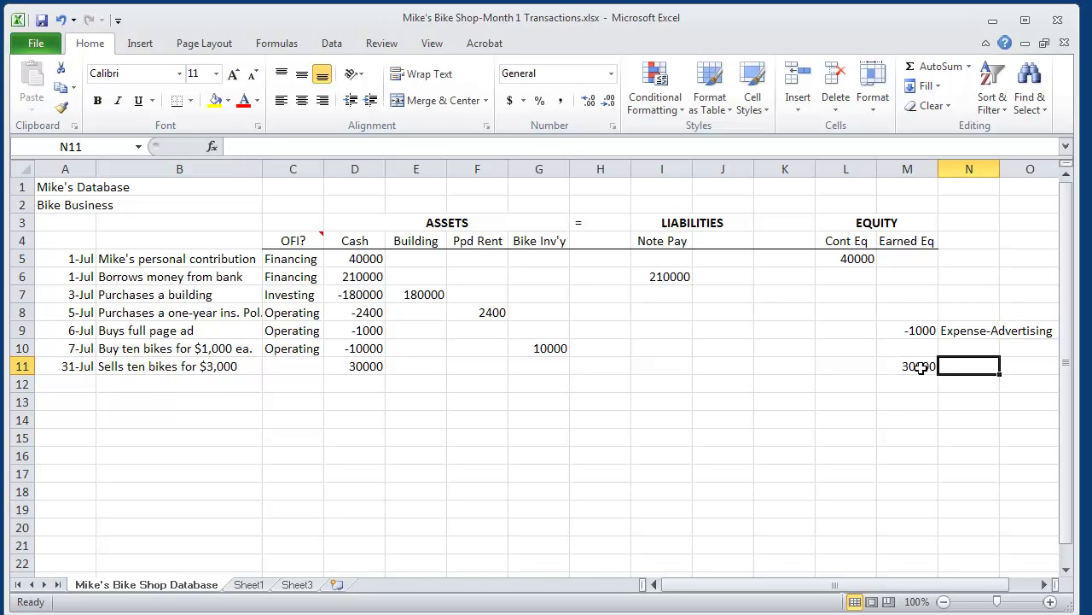
pyautogui.write('R')
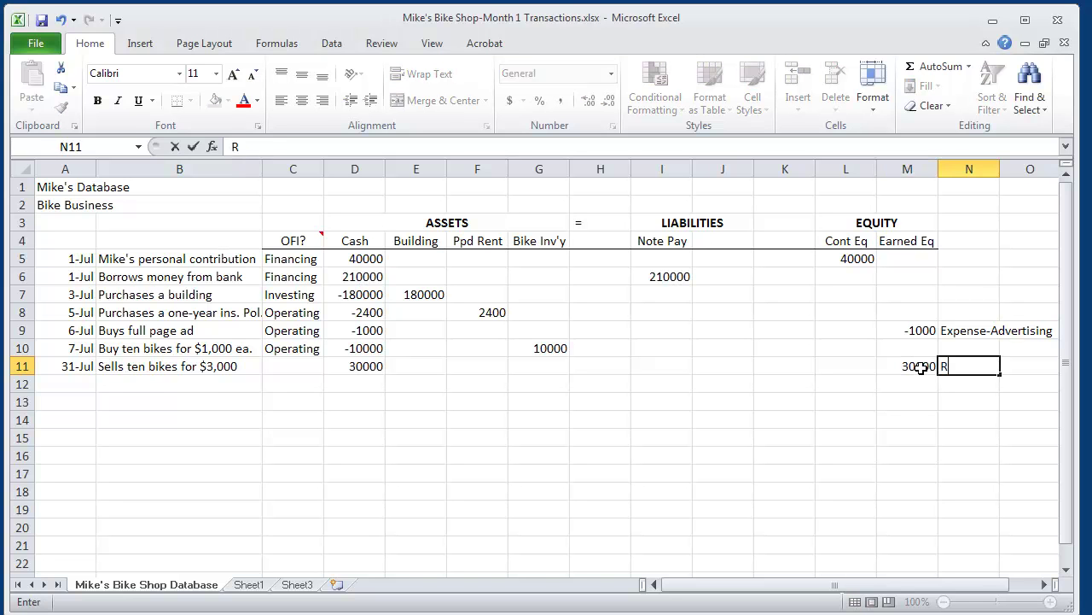
pyautogui.write('evenue-Bike')
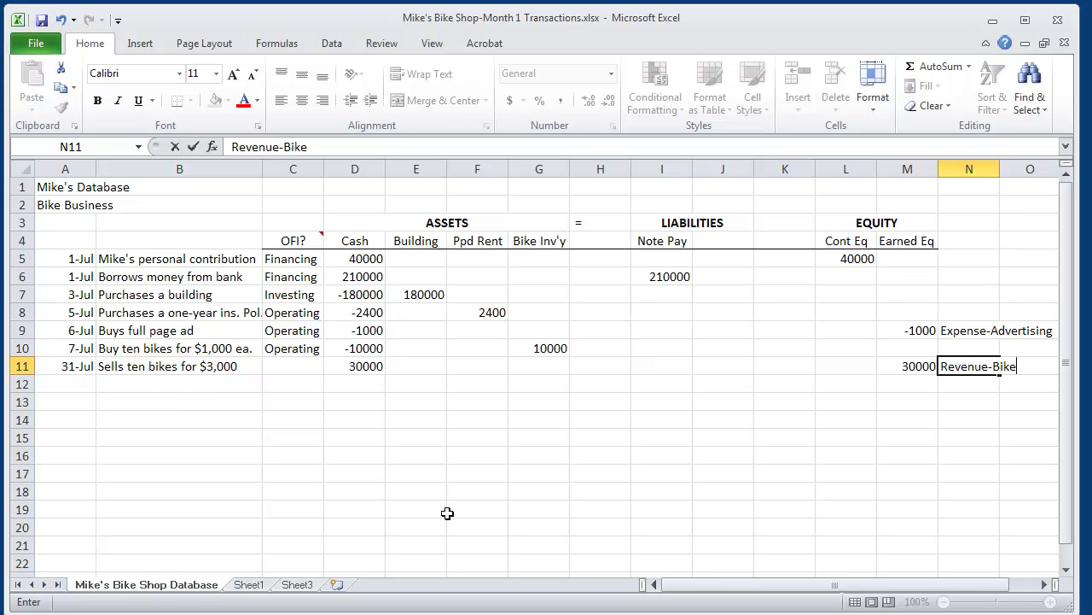
# Finish the 'Revenue-Bike' label and fill Operating down from C10 into C11.
pyautogui.click(444, 511)
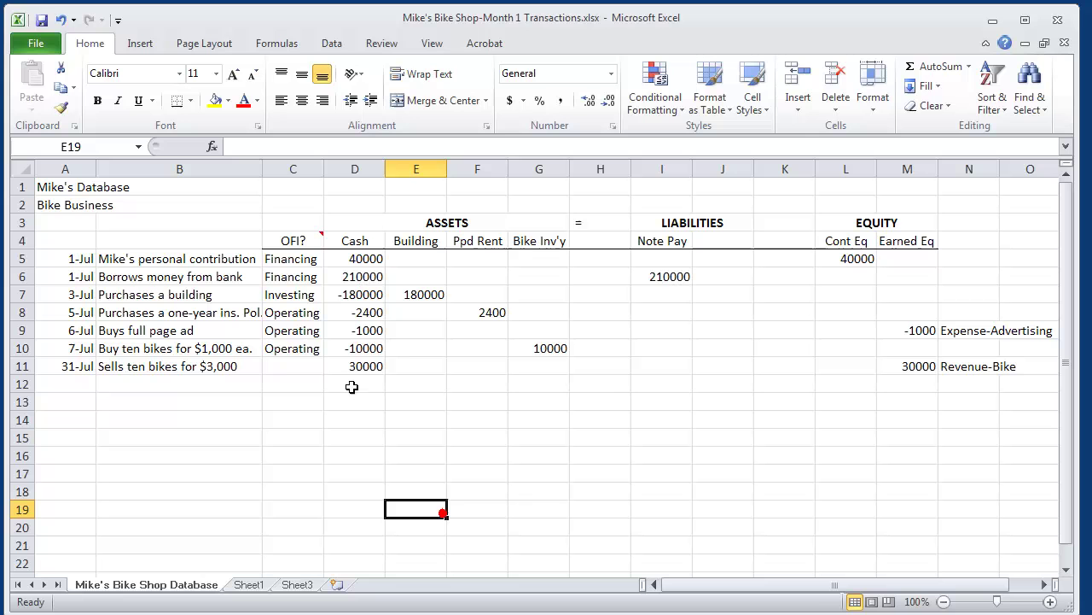
pyautogui.click(289, 364)
pyautogui.click(290, 347)
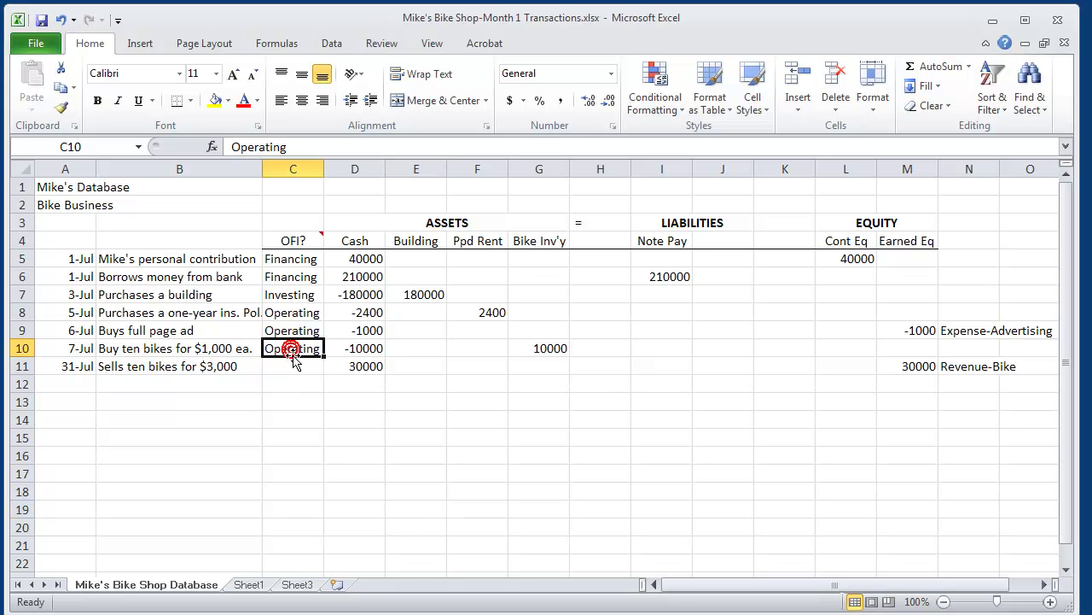
pyautogui.click(295, 367)
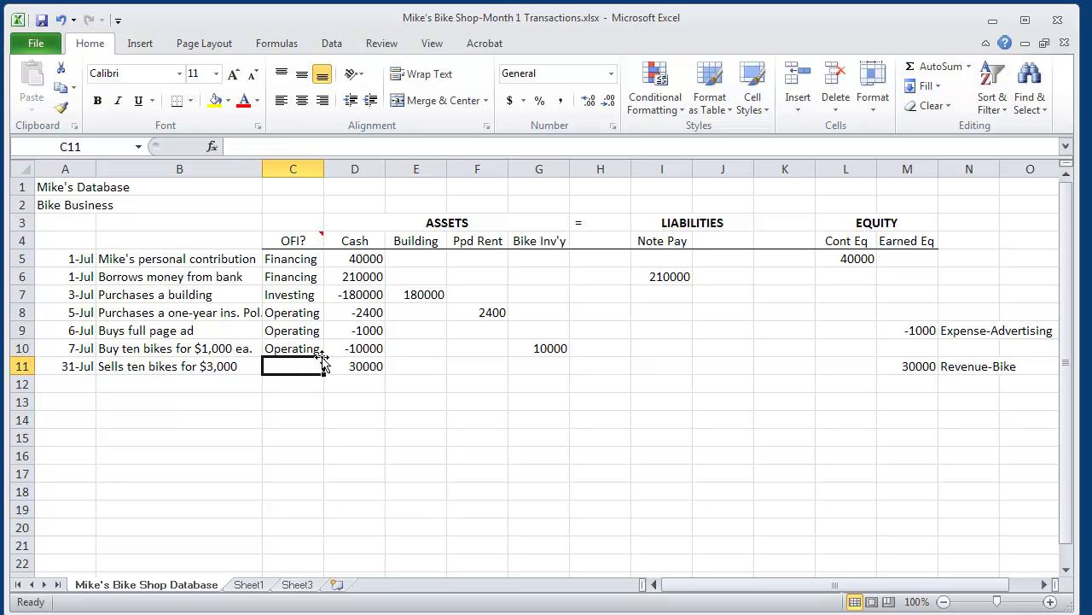
pyautogui.click(305, 348)
pyautogui.moveTo(323, 355); pyautogui.dragTo(325, 368)
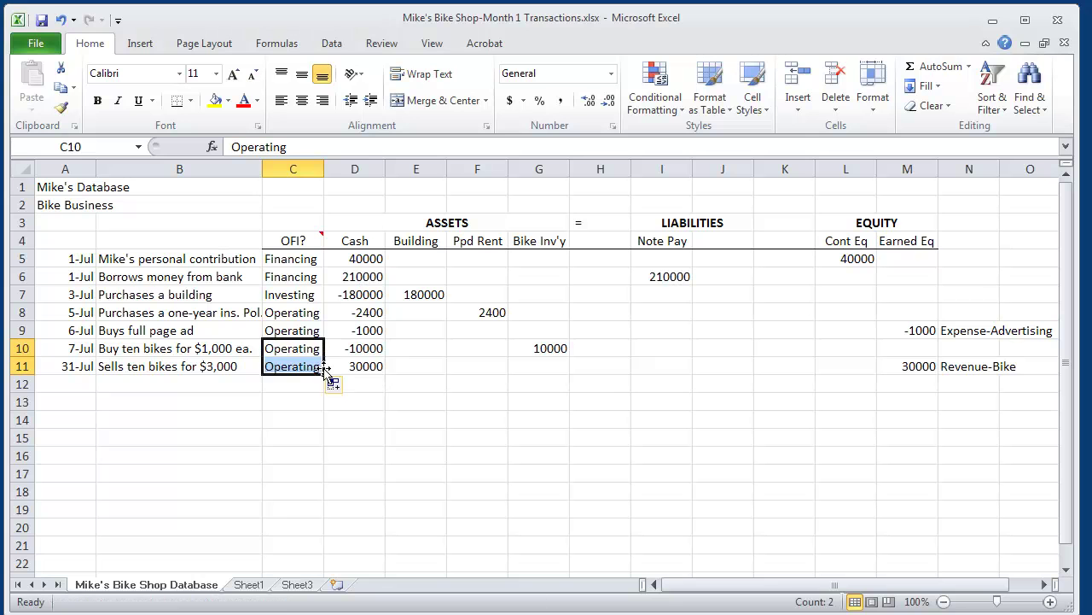
pyautogui.click(332, 401)
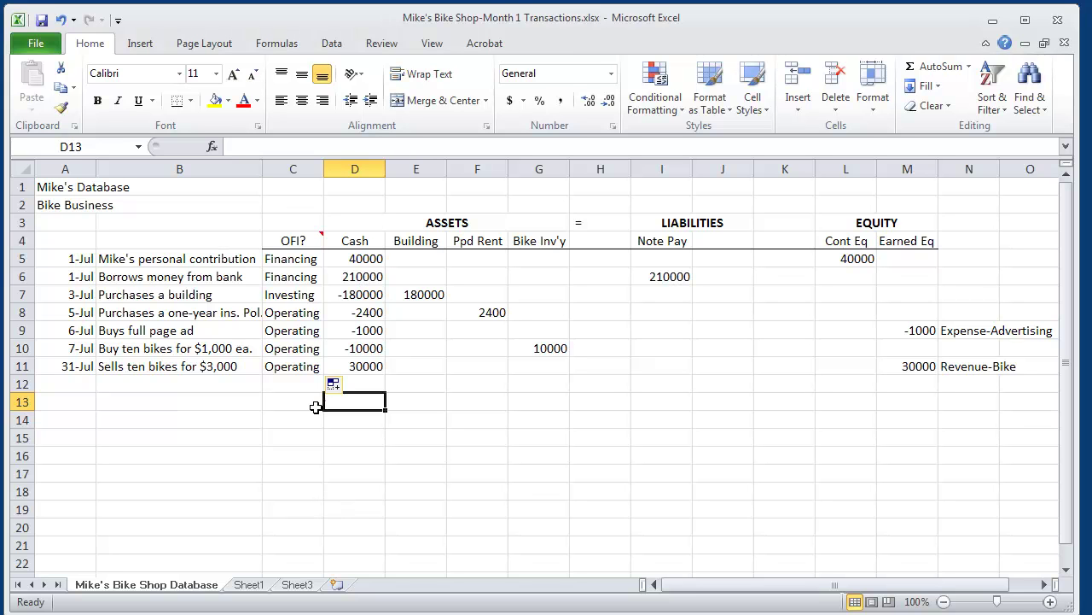
# Check the 40000 contribution and 210000 bank loan rows against their matching columns.
pyautogui.click(360, 256)
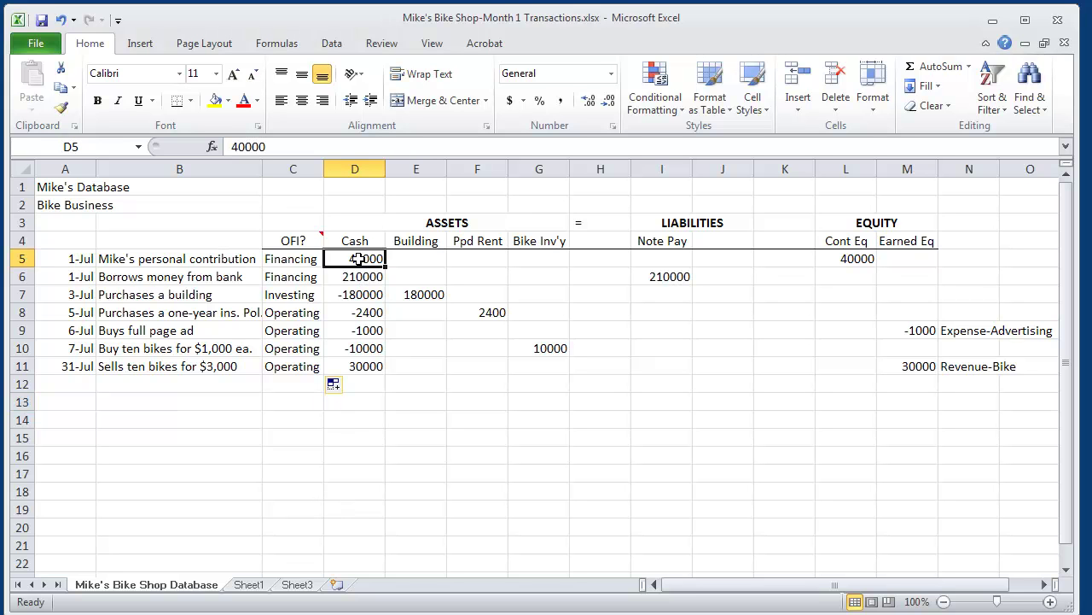
pyautogui.click(869, 259)
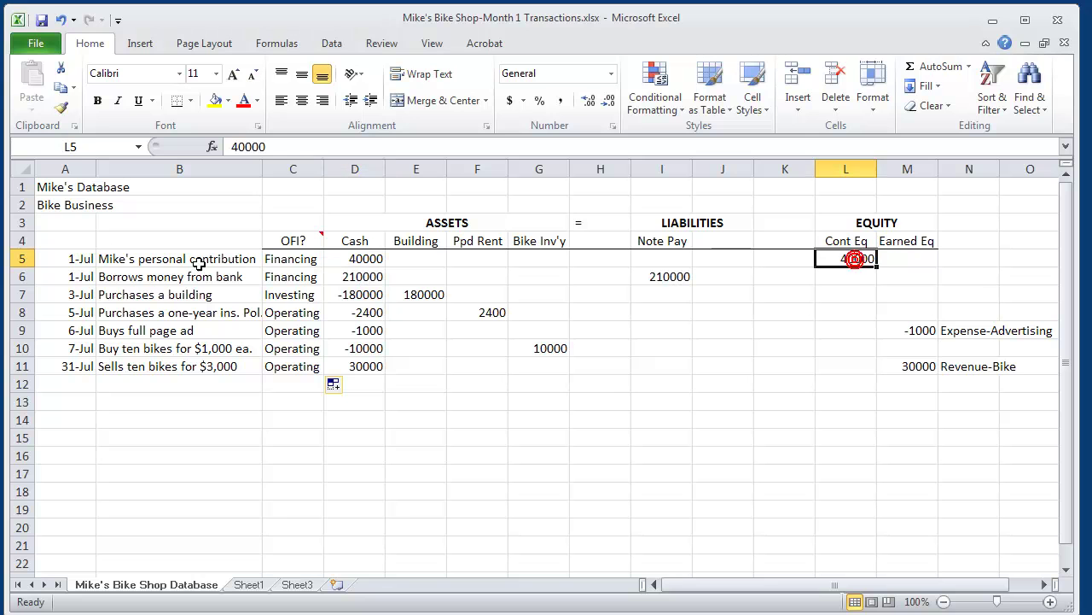
pyautogui.click(126, 260)
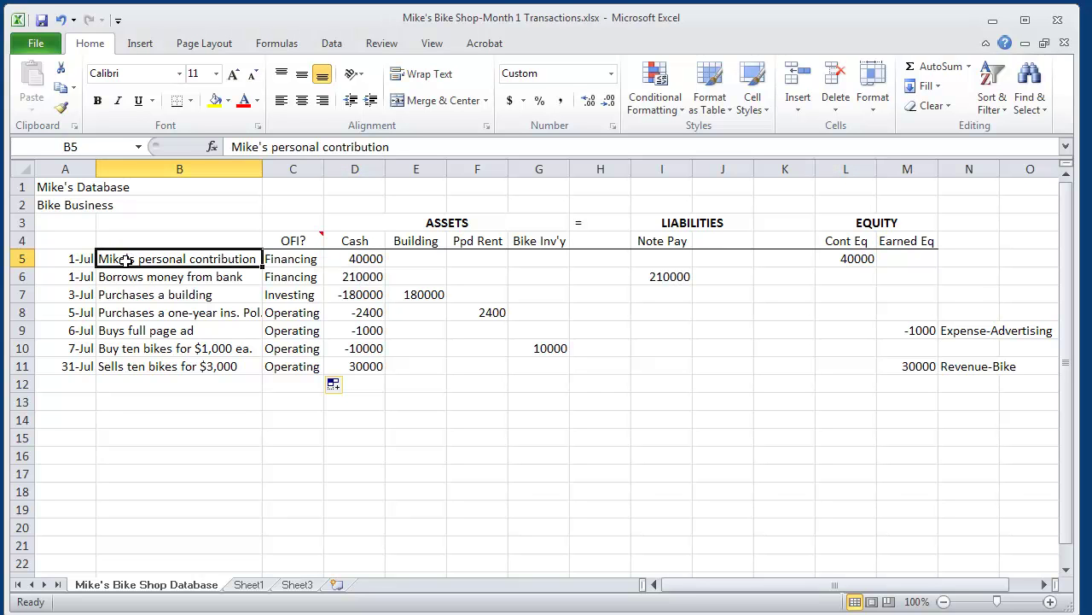
pyautogui.click(305, 260)
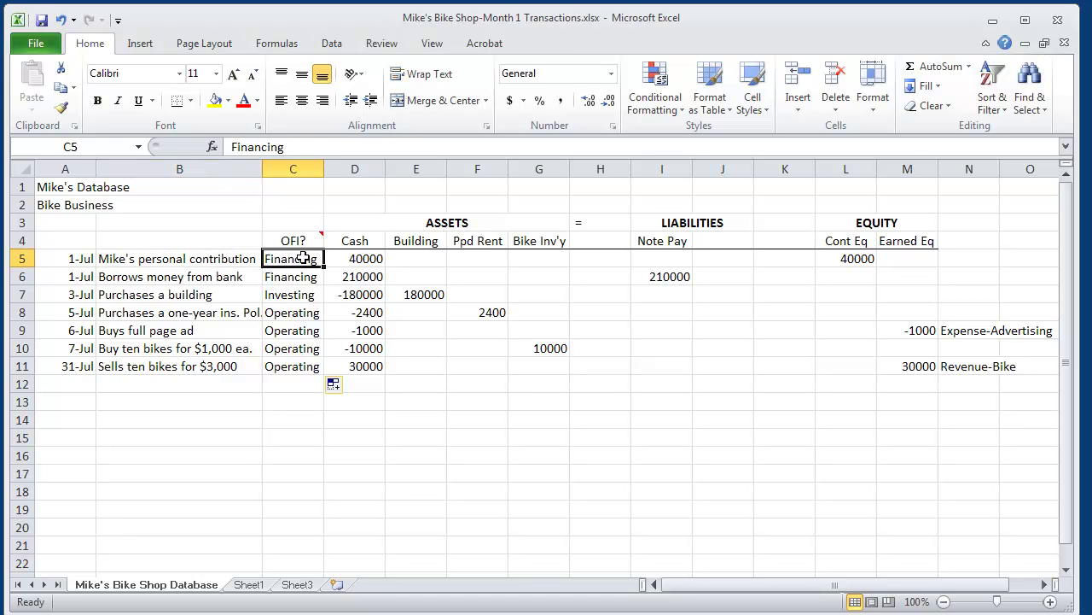
pyautogui.click(301, 257)
pyautogui.click(336, 258)
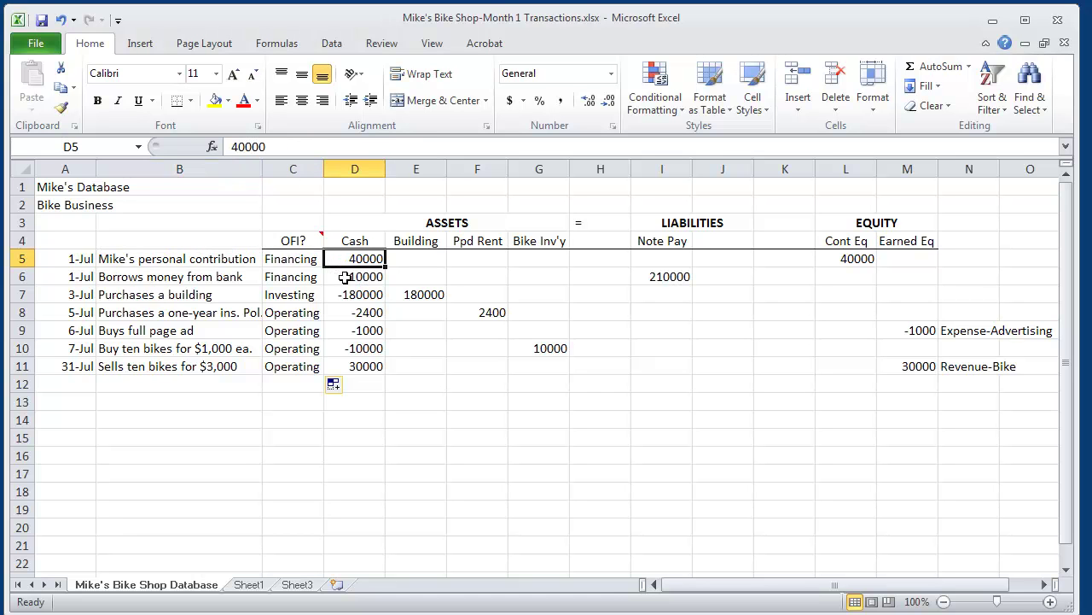
pyautogui.click(350, 276)
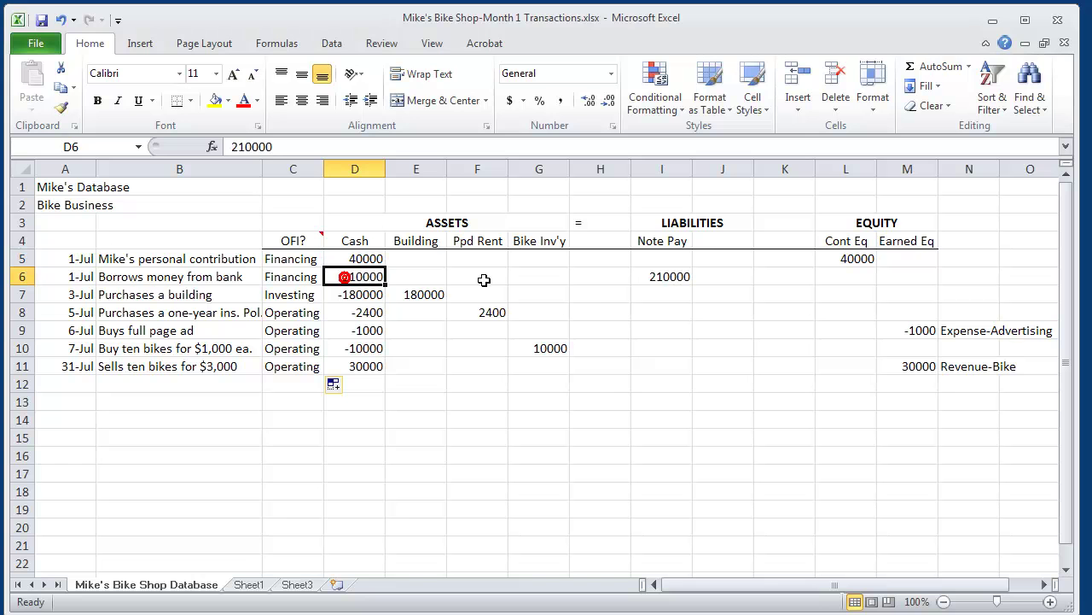
pyautogui.click(670, 277)
# Check the building, insurance, advertising, bike purchase and bike sale rows for balancing amounts.
pyautogui.moveTo(349, 295); pyautogui.dragTo(354, 351)
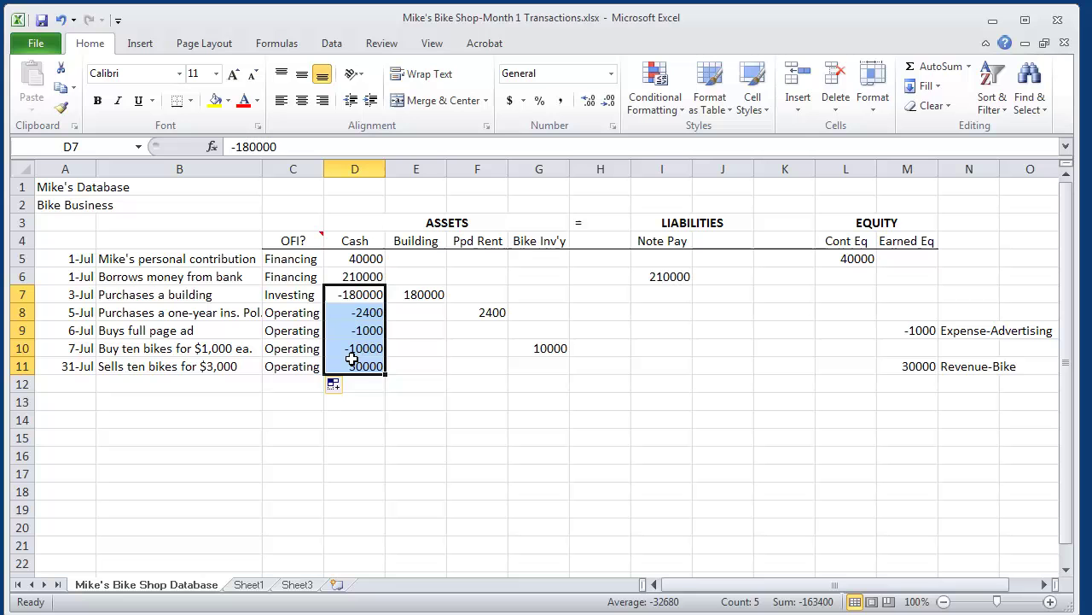
pyautogui.click(409, 295)
pyautogui.click(354, 295)
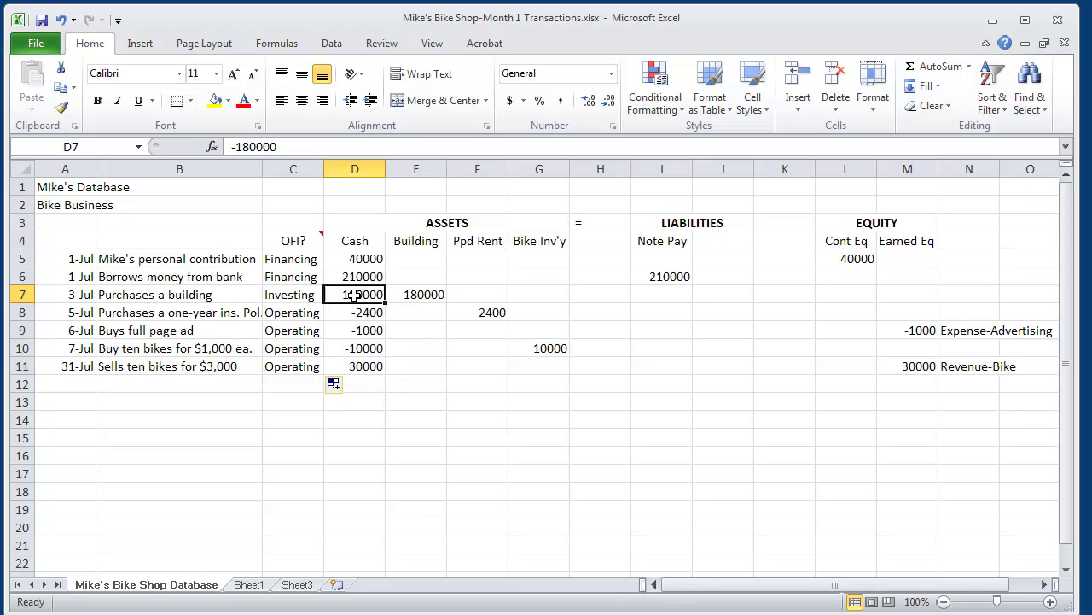
pyautogui.click(353, 312)
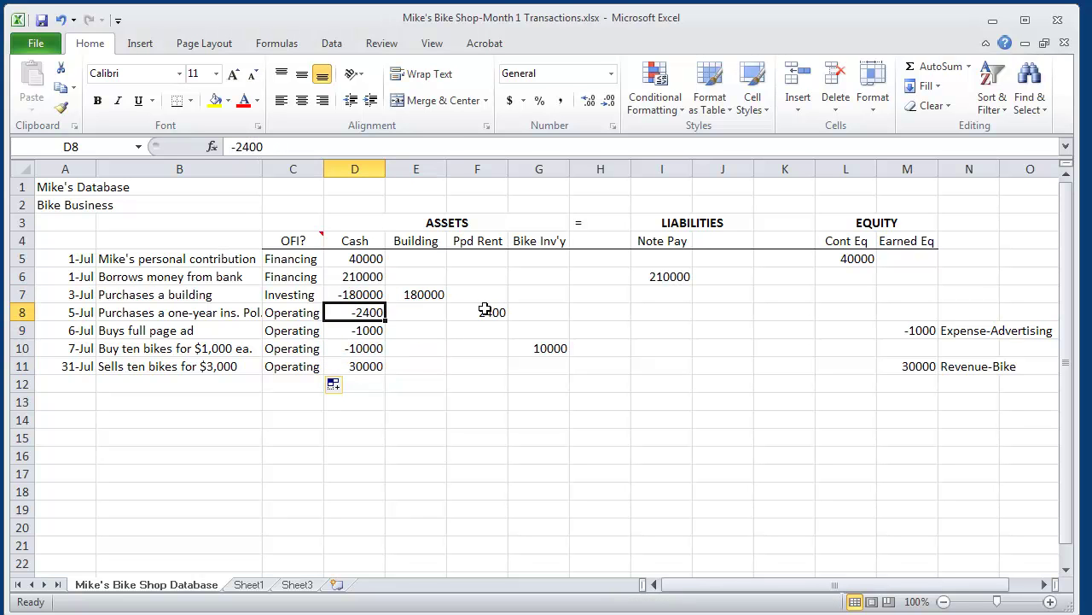
pyautogui.click(484, 312)
pyautogui.click(367, 330)
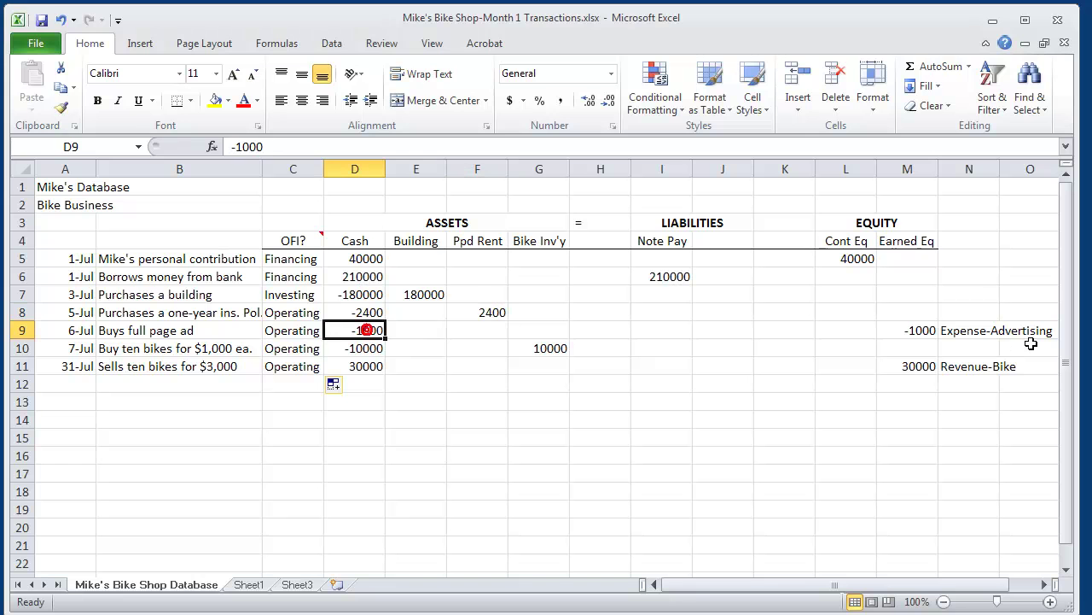
pyautogui.click(930, 330)
pyautogui.click(367, 347)
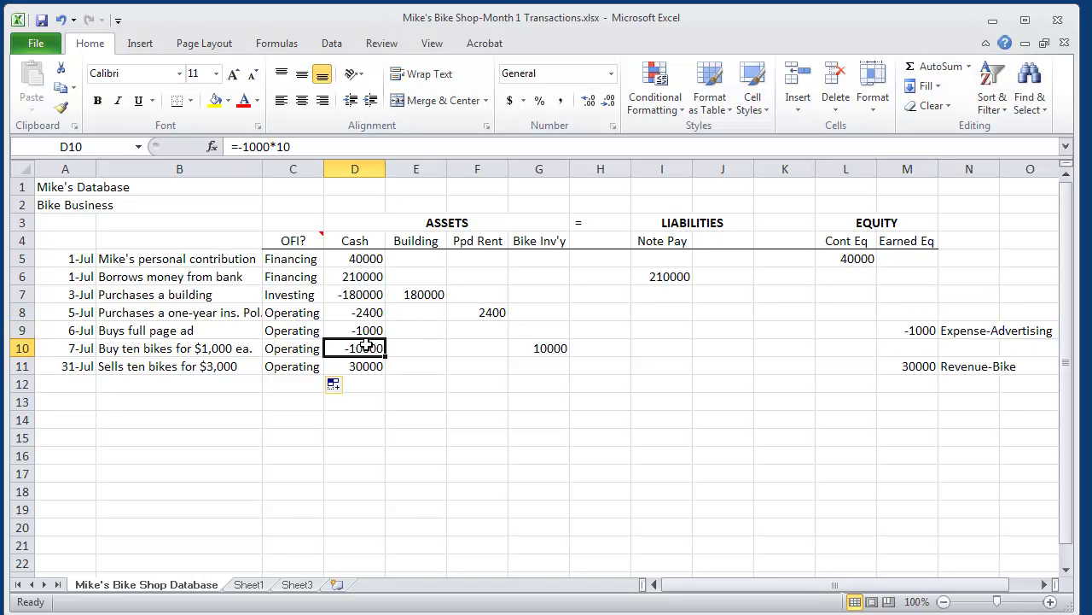
pyautogui.click(556, 348)
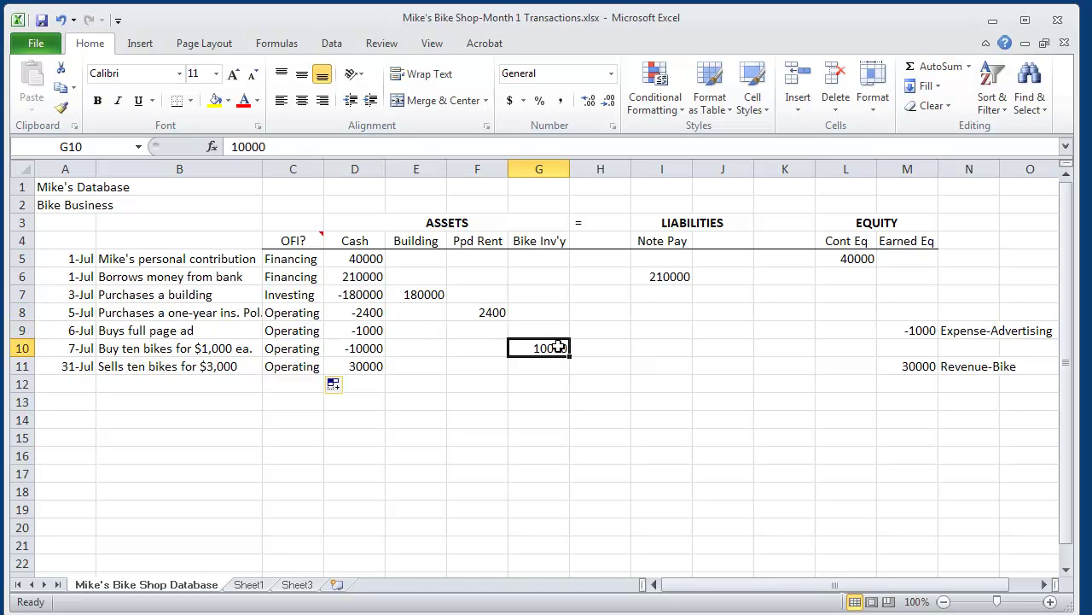
pyautogui.click(372, 366)
pyautogui.click(912, 365)
# Type the label 'Unadjusted balances' in B12.
pyautogui.click(119, 384)
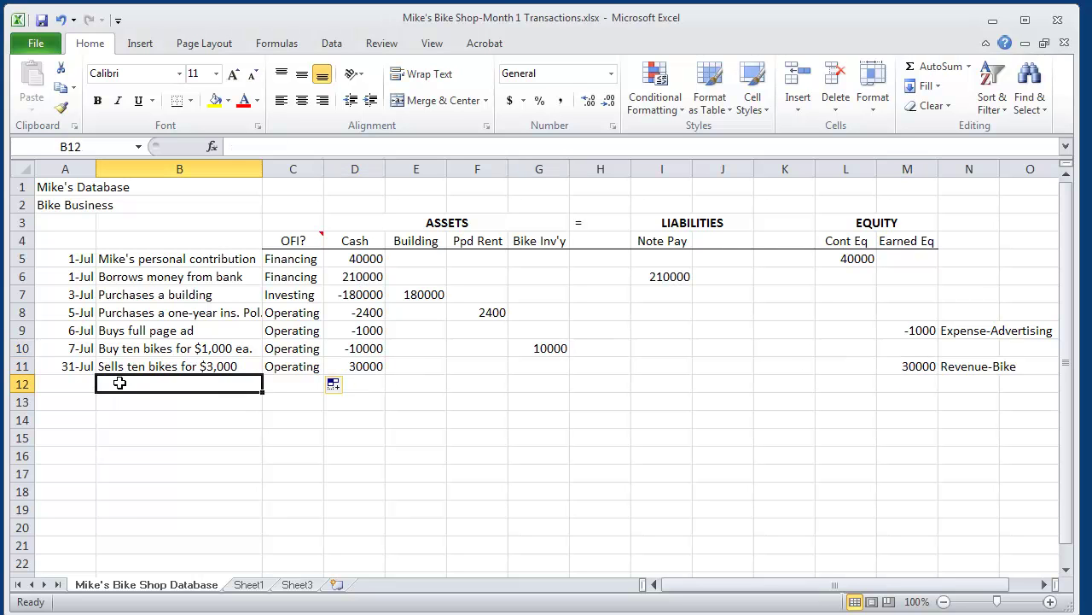
pyautogui.write('Una')
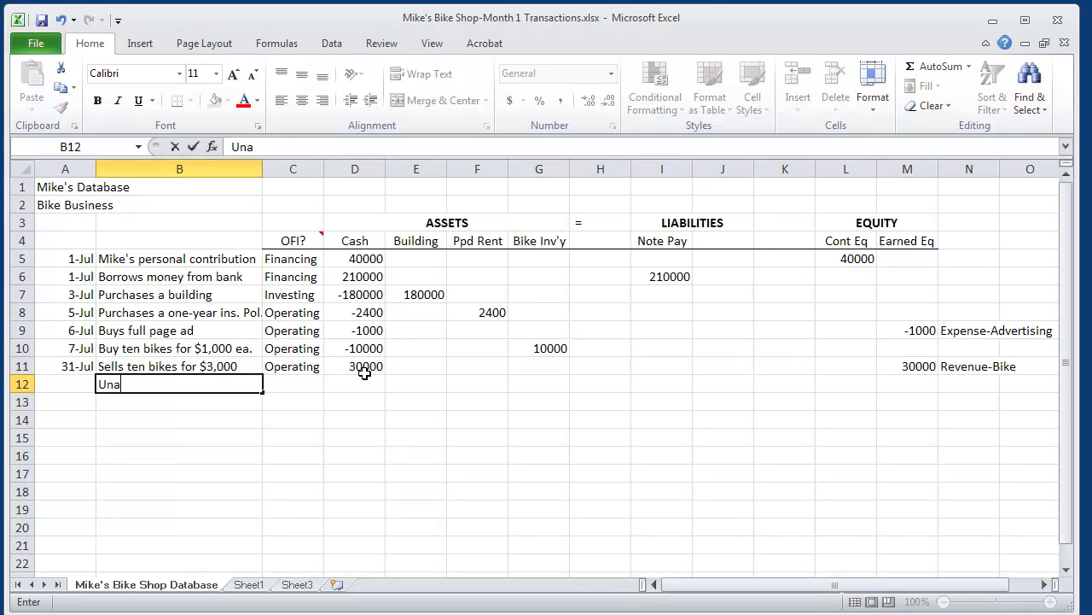
pyautogui.write('just')
pyautogui.press('BackSpace')
pyautogui.press('BackSpace')
pyautogui.press('BackSpace')
pyautogui.write('usted b')
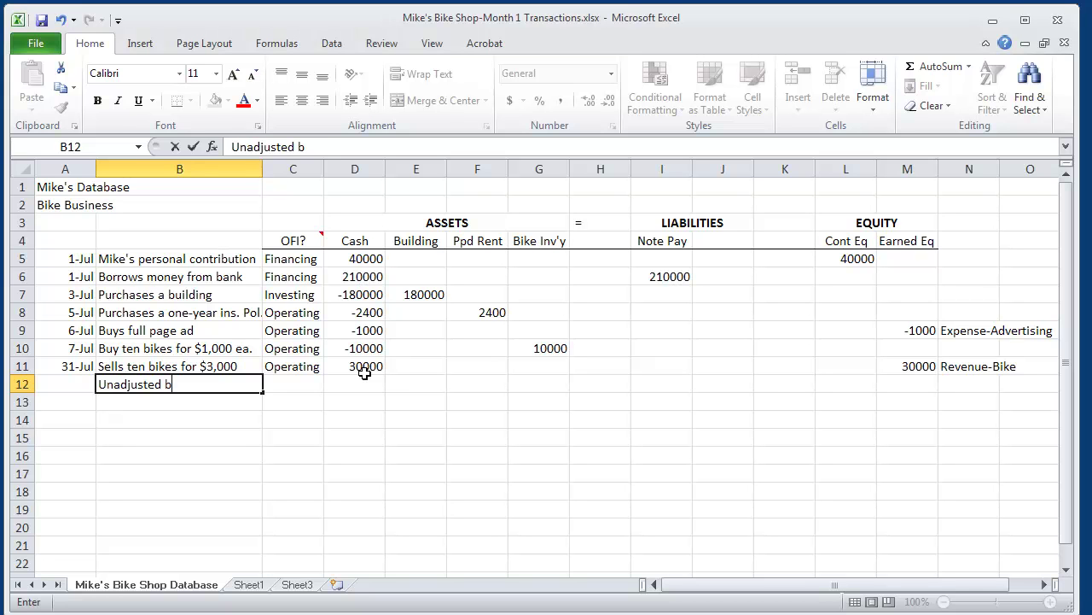
pyautogui.write('alances')
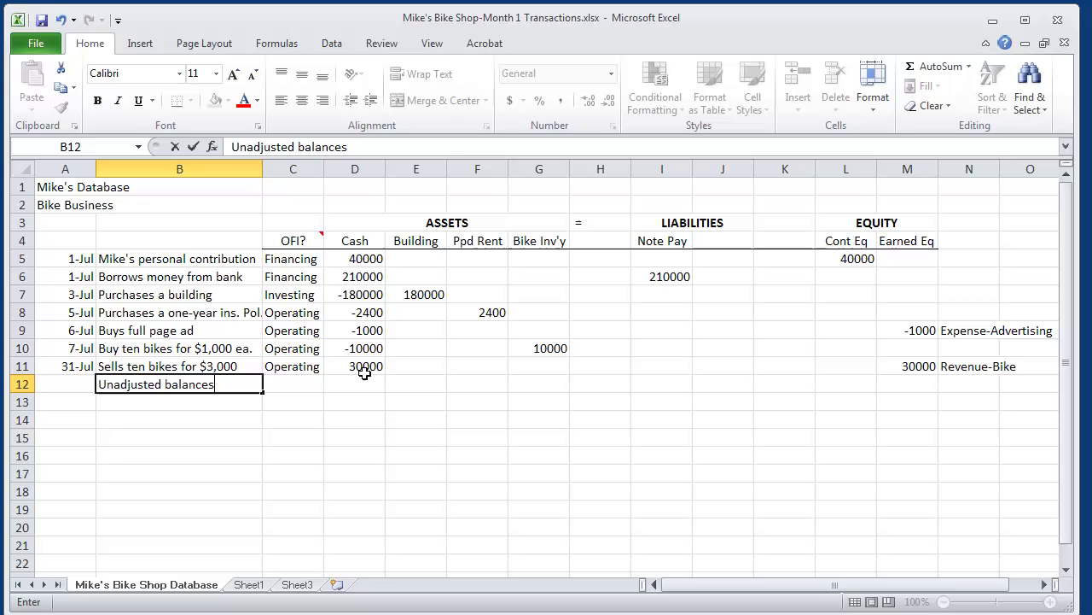
pyautogui.click(342, 382)
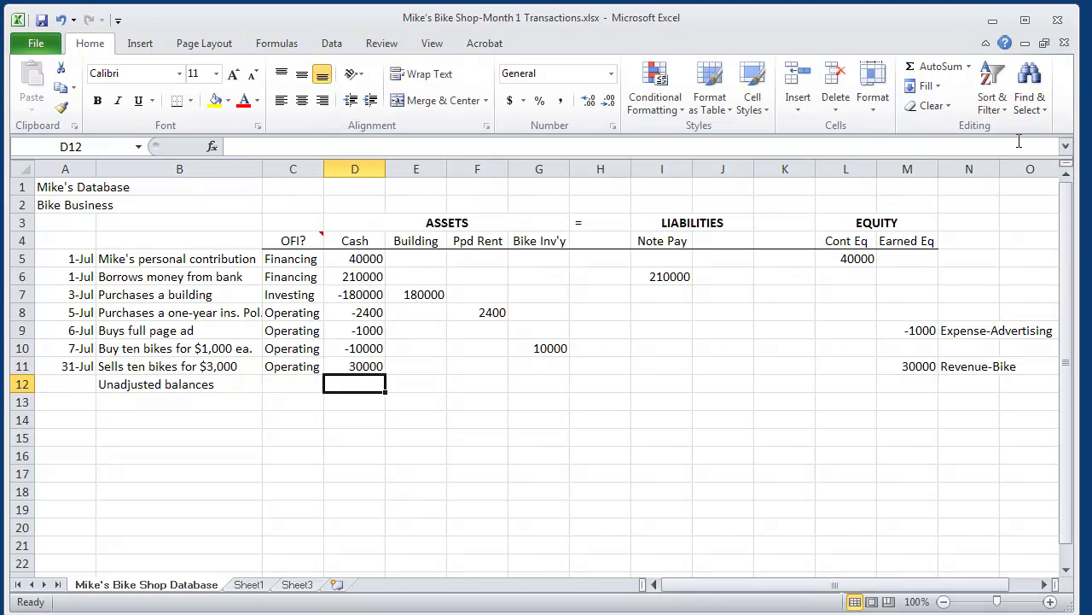
# AutoSum the Cash column in D12 and fill the total across to Earned Eq.
pyautogui.click(935, 67)
pyautogui.press('Return')
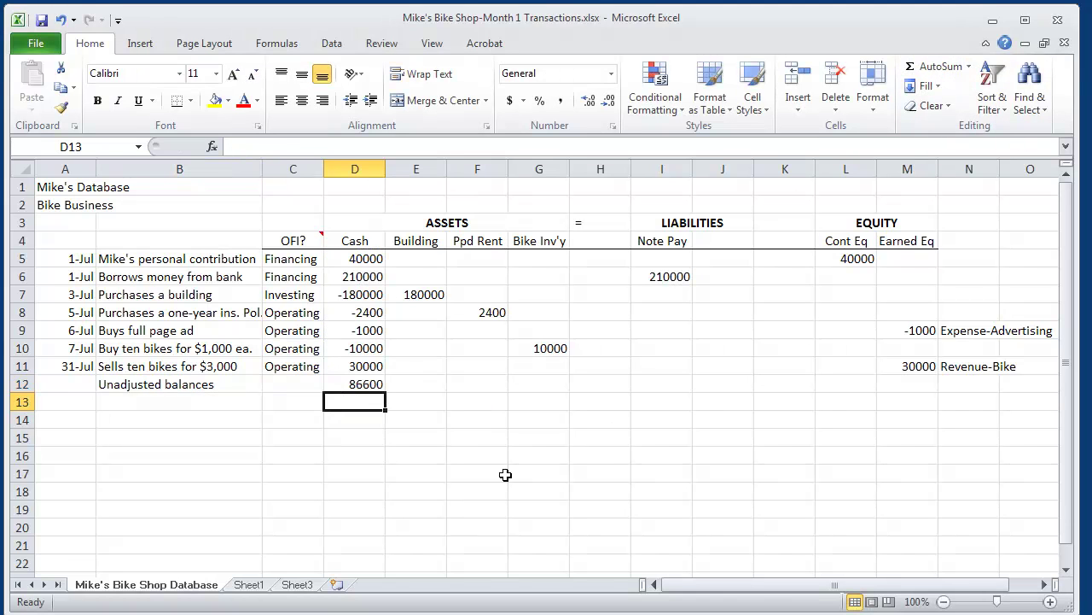
pyautogui.click(357, 384)
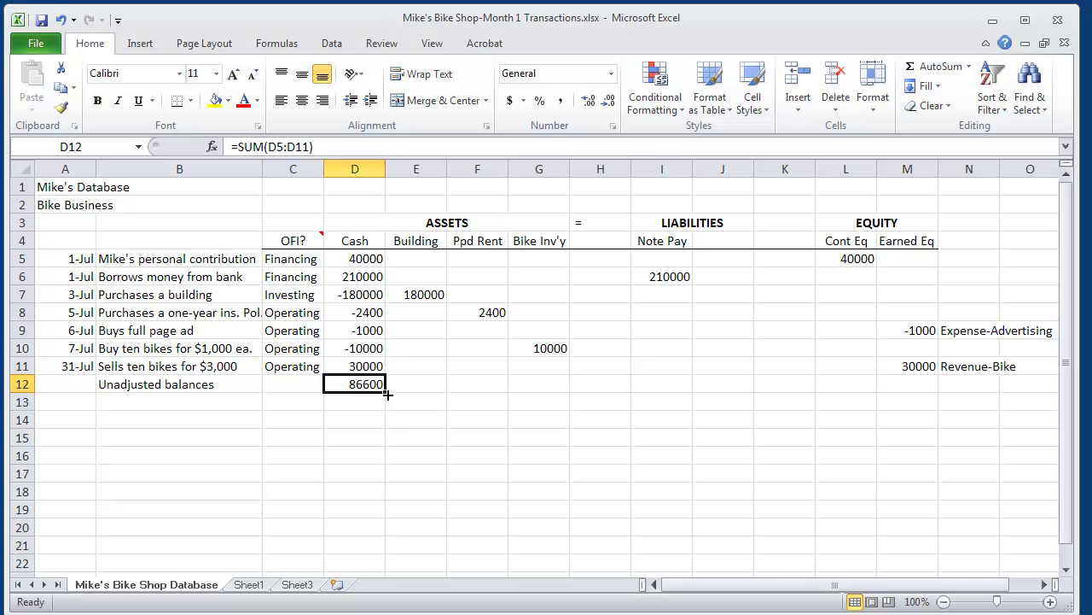
pyautogui.moveTo(388, 393); pyautogui.dragTo(921, 398)
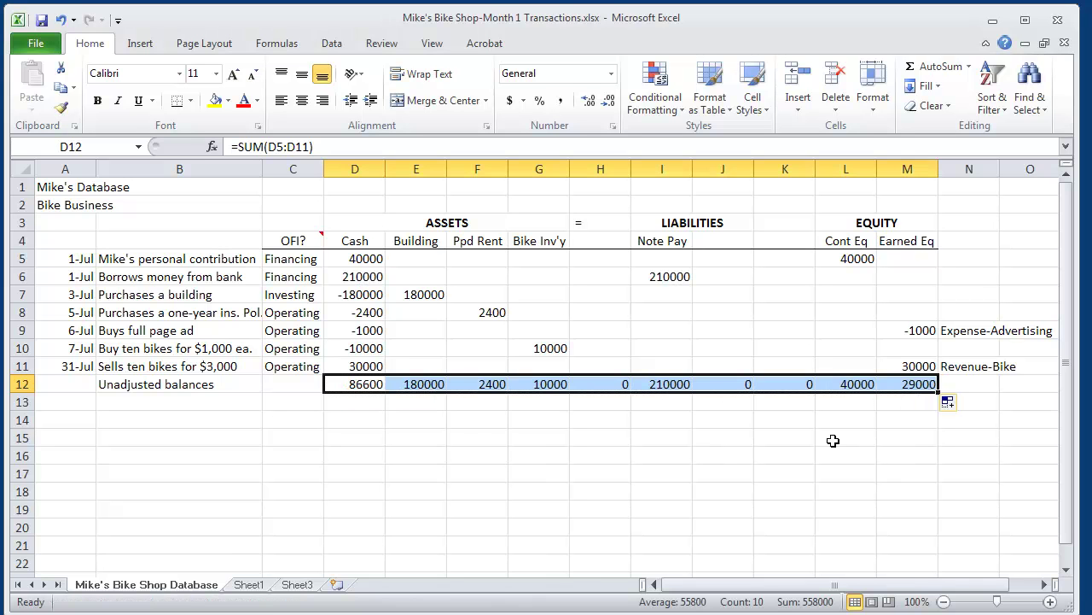
# Clear the unwanted zero totals from J12 and K12.
pyautogui.moveTo(731, 383); pyautogui.dragTo(781, 385)
pyautogui.rightClick(782, 385)
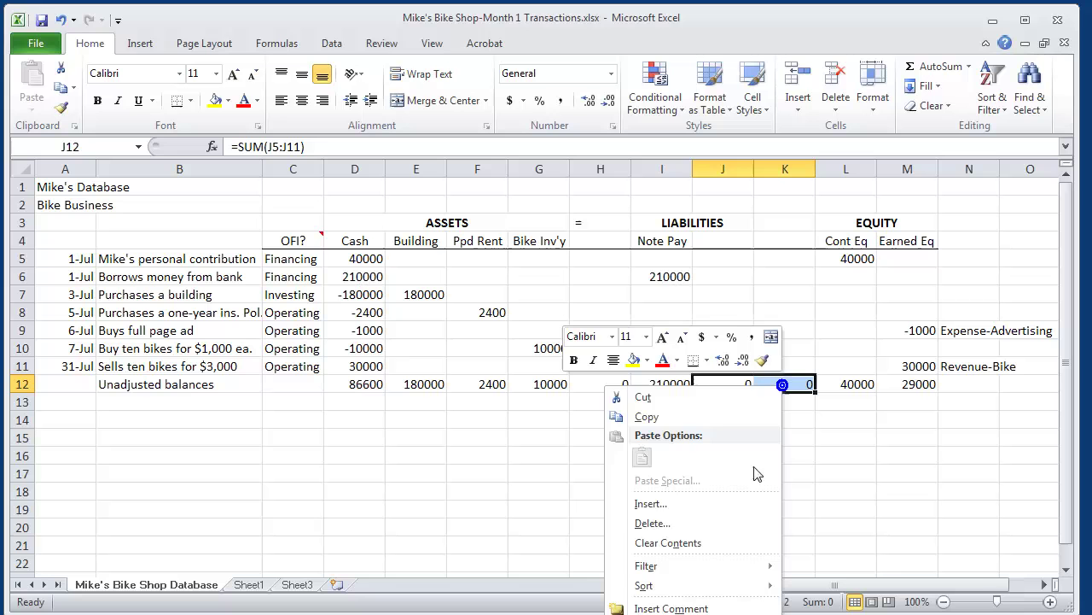
pyautogui.click(668, 504)
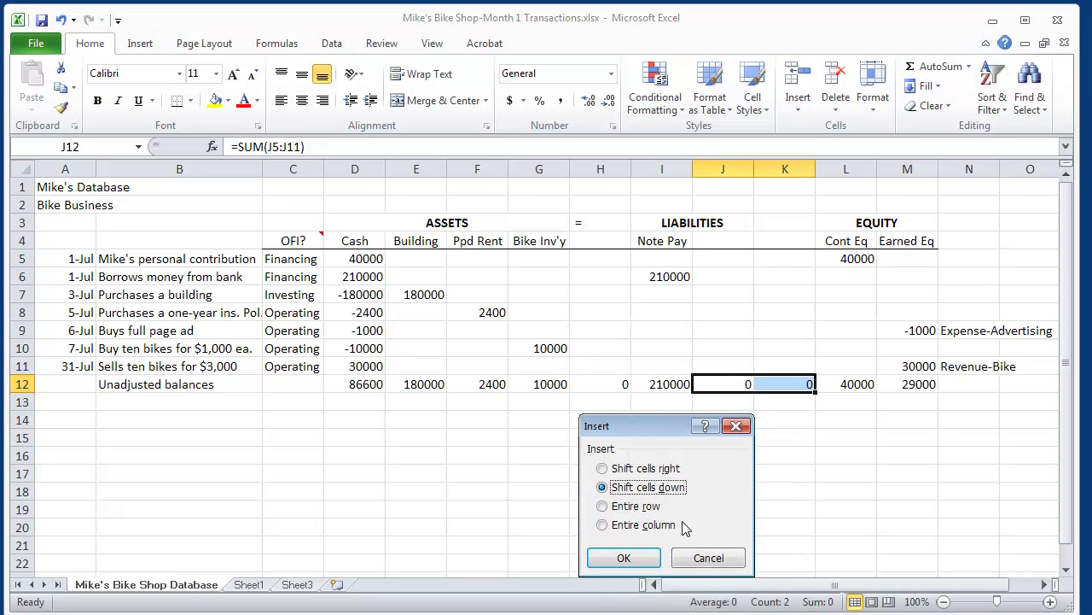
pyautogui.click(700, 557)
pyautogui.moveTo(721, 389); pyautogui.dragTo(772, 389)
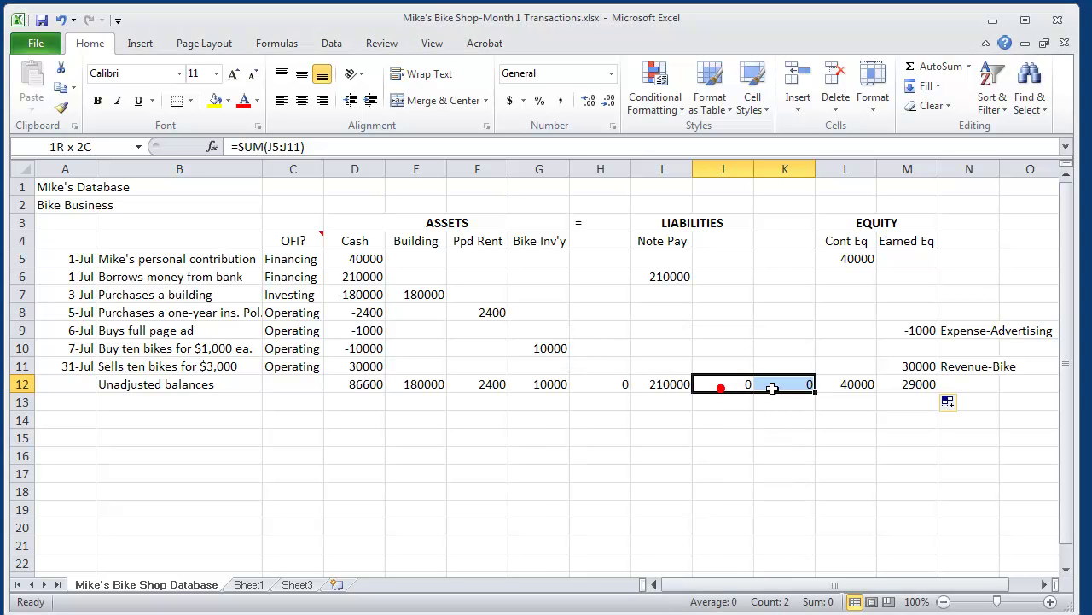
pyautogui.rightClick(772, 388)
pyautogui.click(662, 553)
pyautogui.click(604, 472)
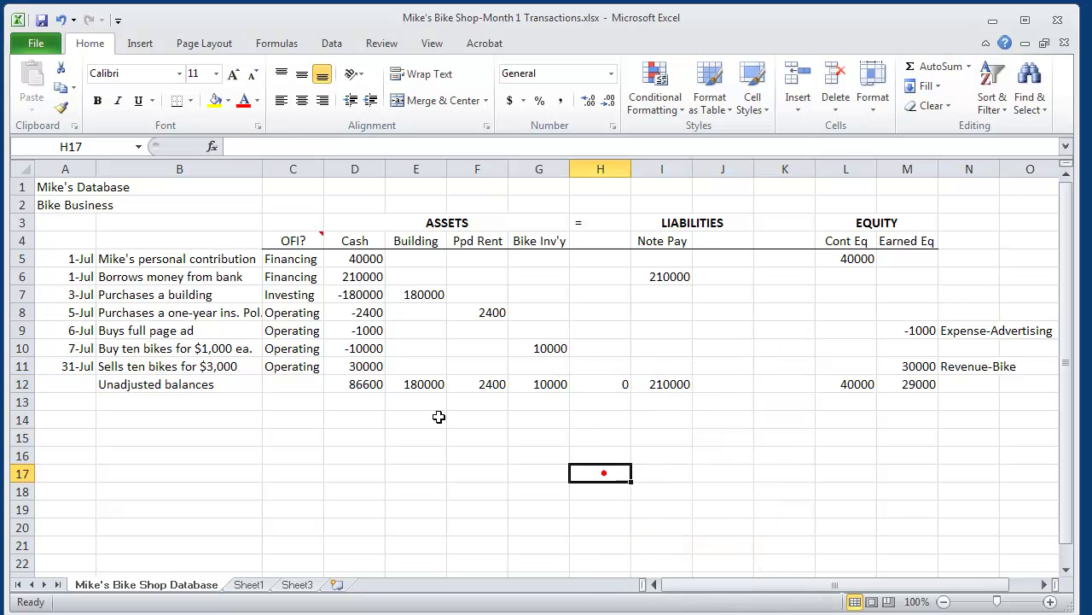
pyautogui.moveTo(366, 383); pyautogui.dragTo(614, 383)
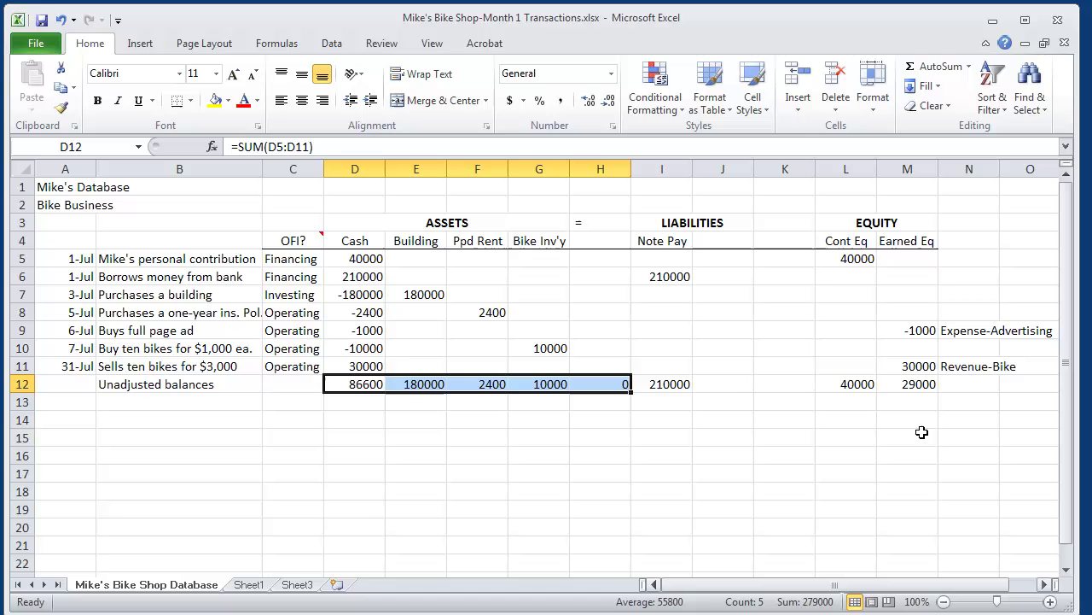
pyautogui.click(657, 383)
pyautogui.moveTo(657, 383); pyautogui.dragTo(892, 383)
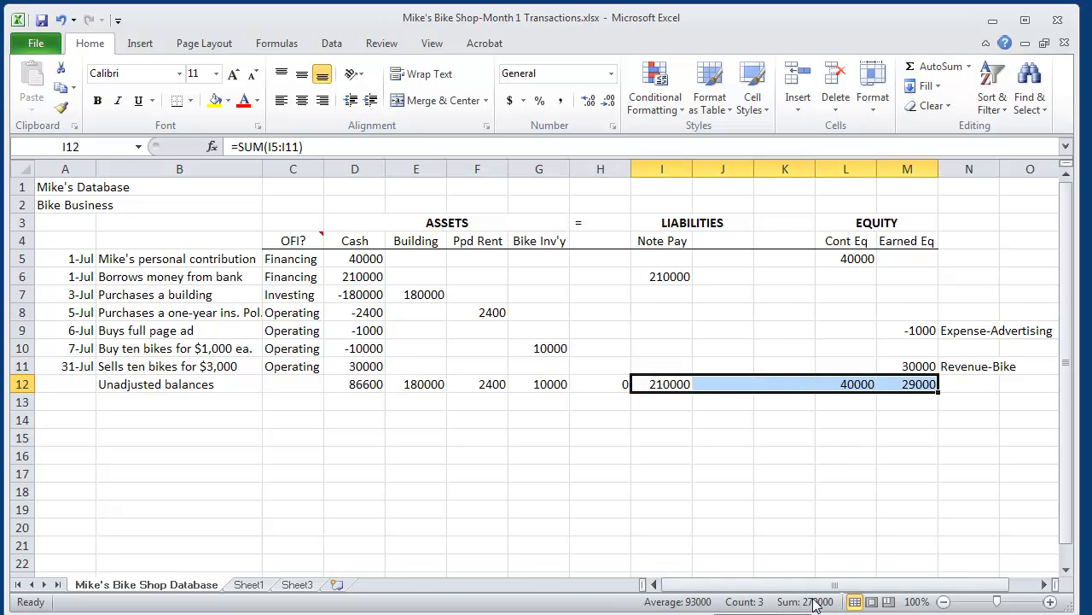
pyautogui.click(554, 483)
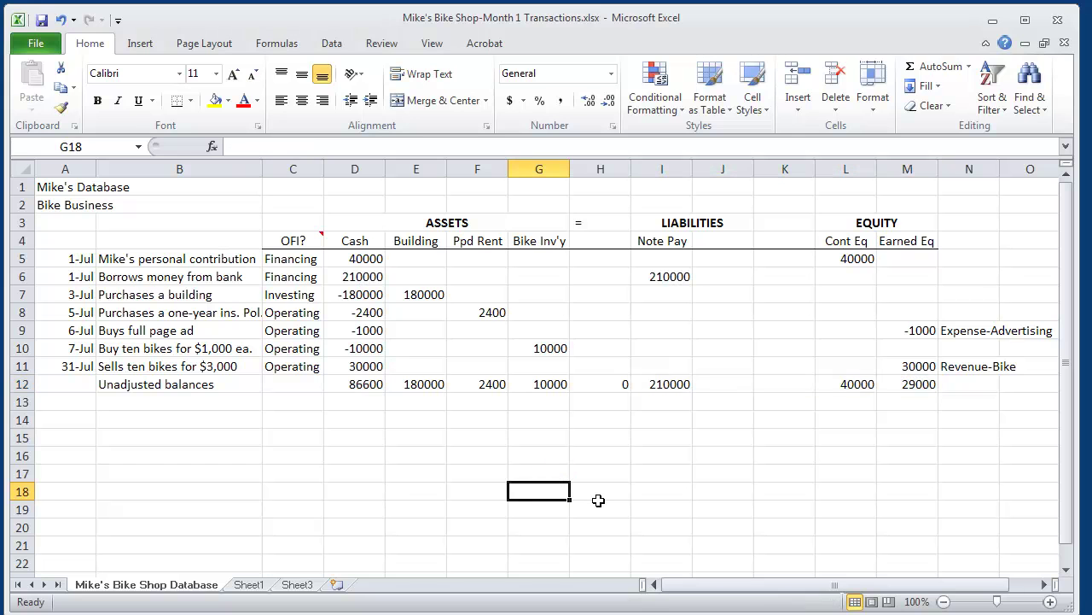